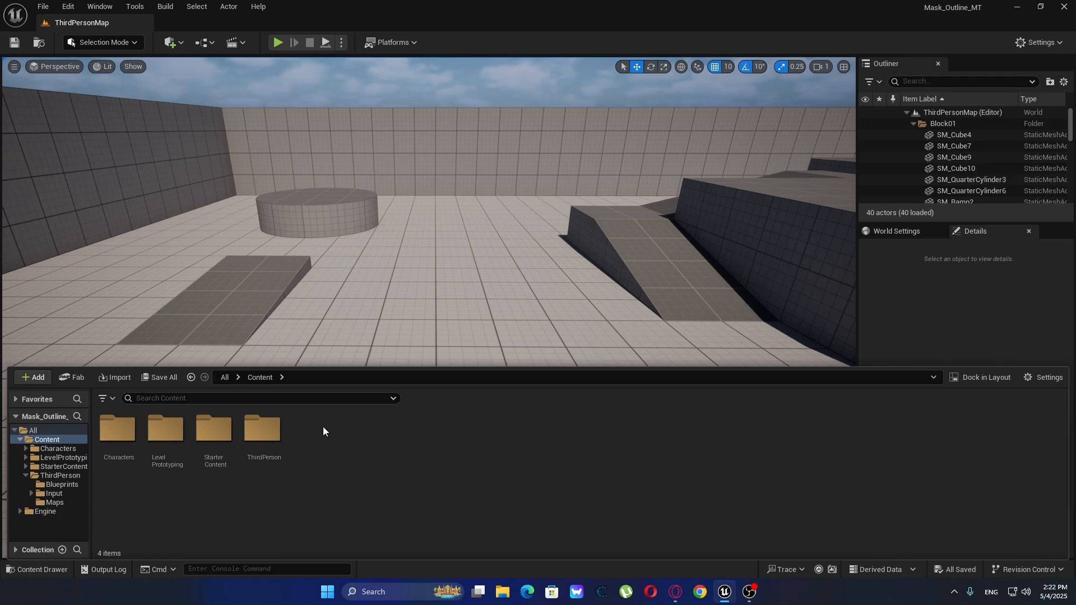
Create a new folder named Material in the project's Content folder.
right_click(322, 425)
left_click(375, 213)
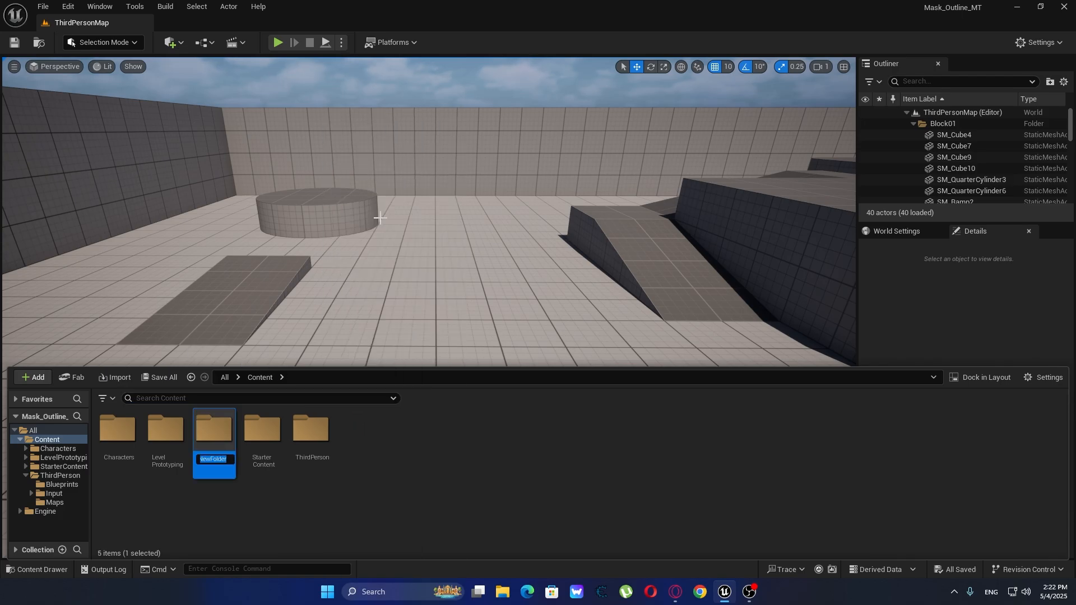
type("Material")
key("Return")
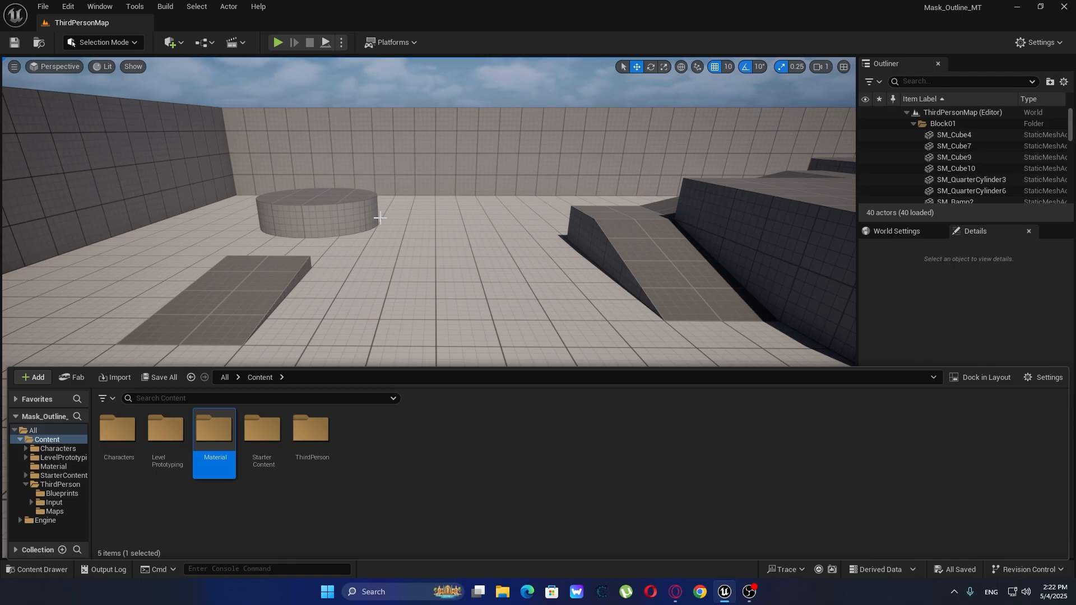
Create a material named MT_Overlay1 inside the Material folder.
double_click(207, 428)
right_click(207, 428)
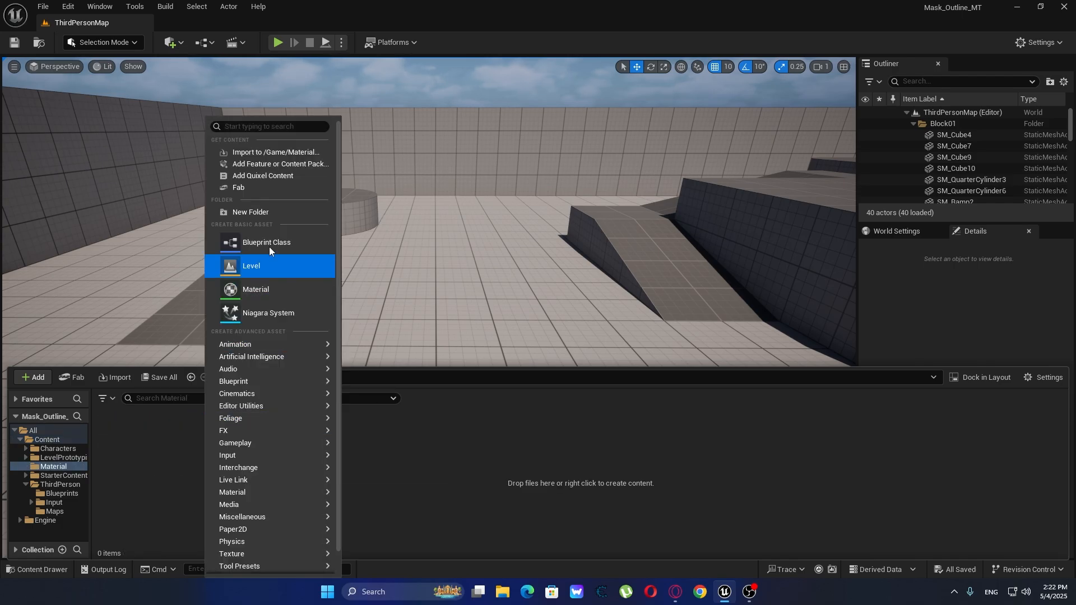
left_click(251, 289)
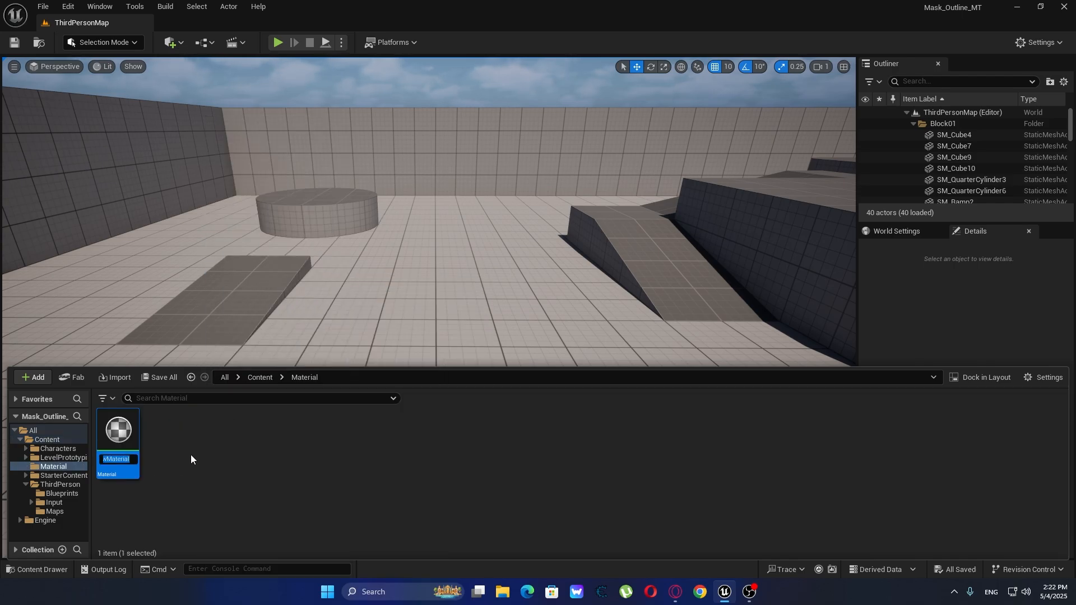
type("MT_")
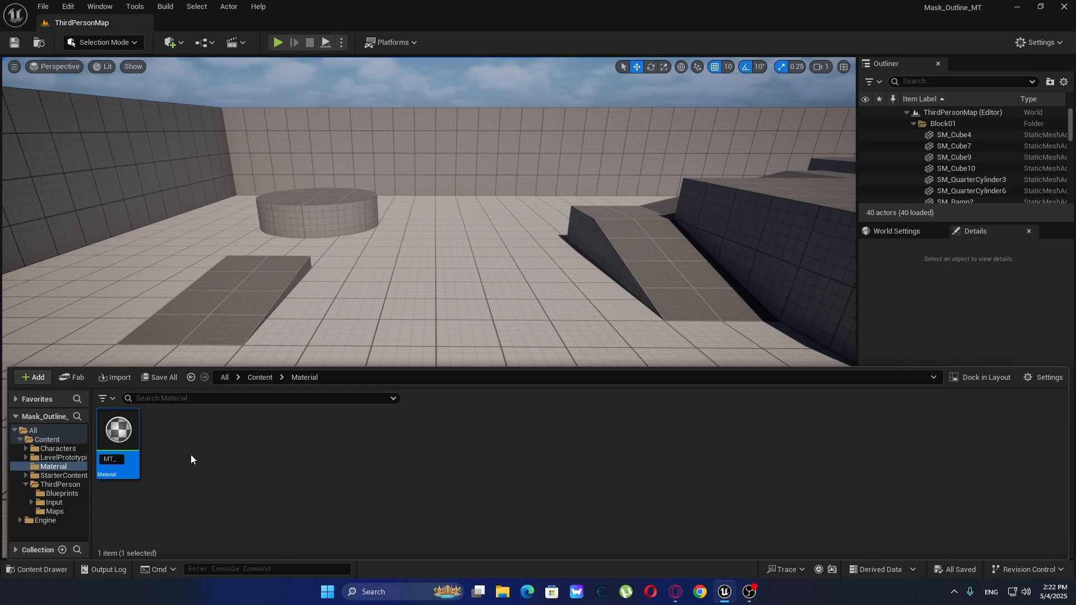
type("Overlay1")
key("Return")
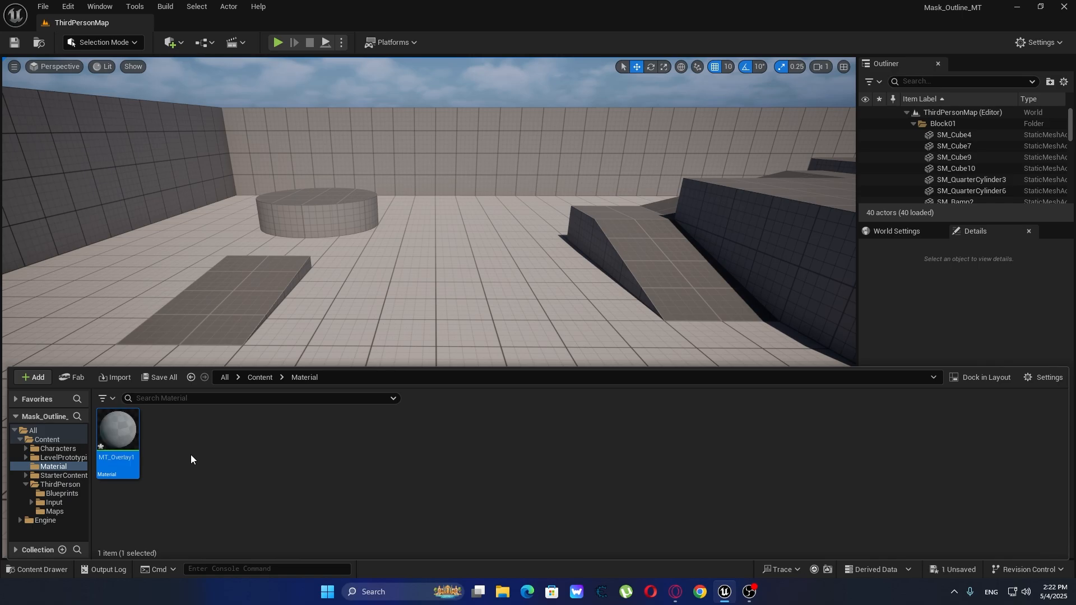
Open the MT_Overlay1 material for editing and set its blend mode to Masked.
double_click(126, 443)
left_click_drag(199, 33, 251, 26)
scroll(547, 274, "up", 1)
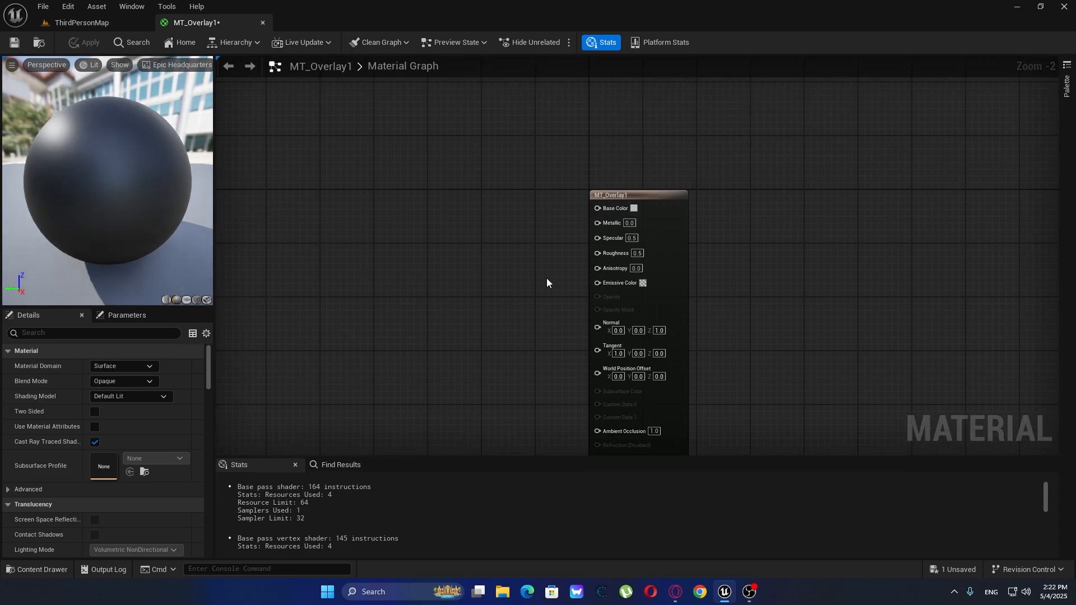
left_click(122, 382)
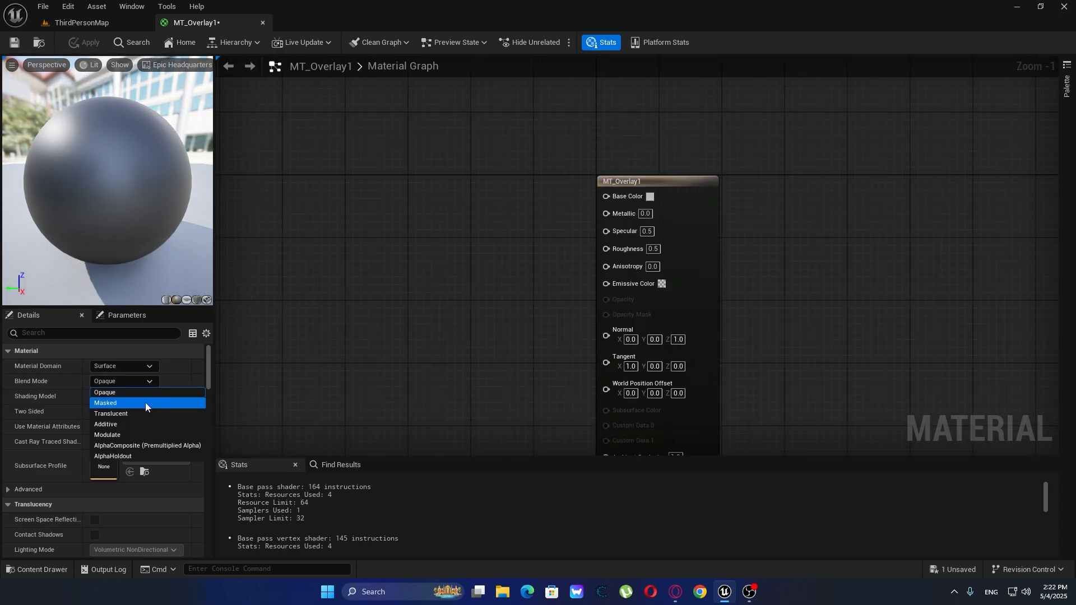
left_click(145, 402)
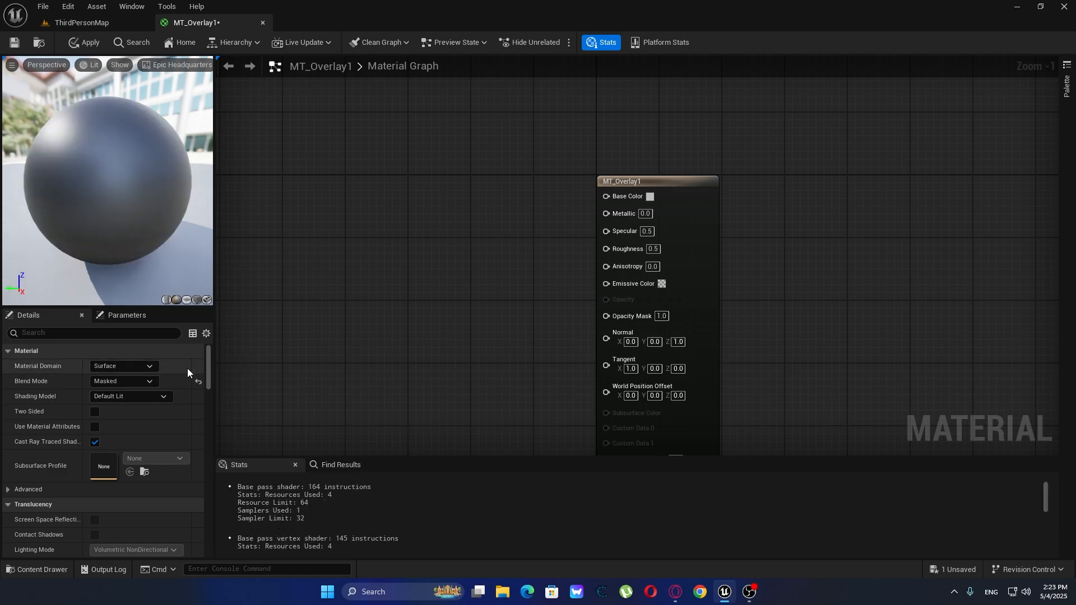
Try the Unlit shading model on the material and restore it to Default Lit.
left_click(157, 395)
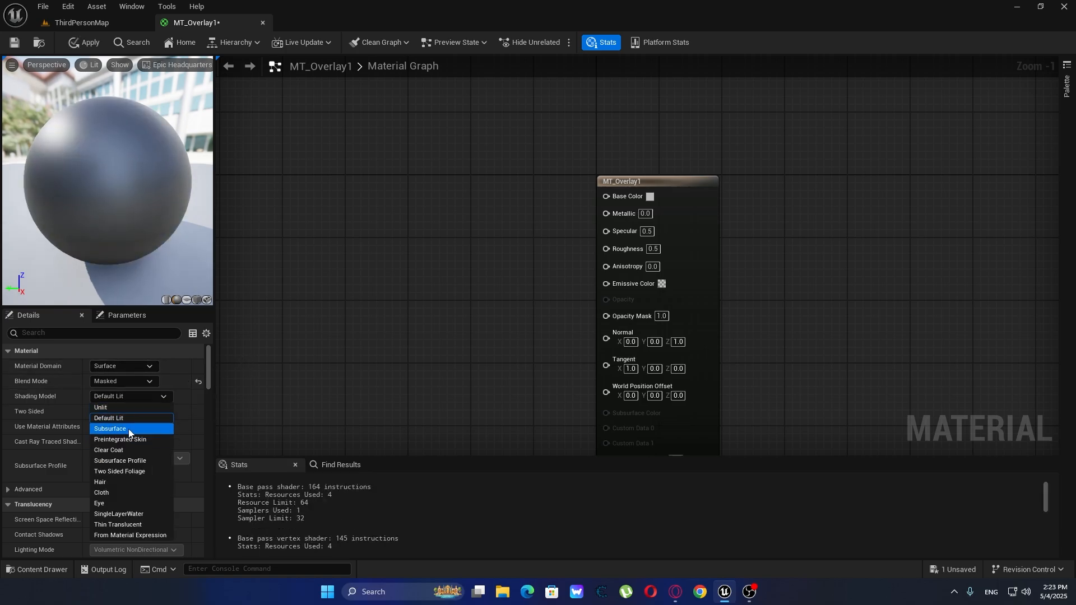
left_click(130, 408)
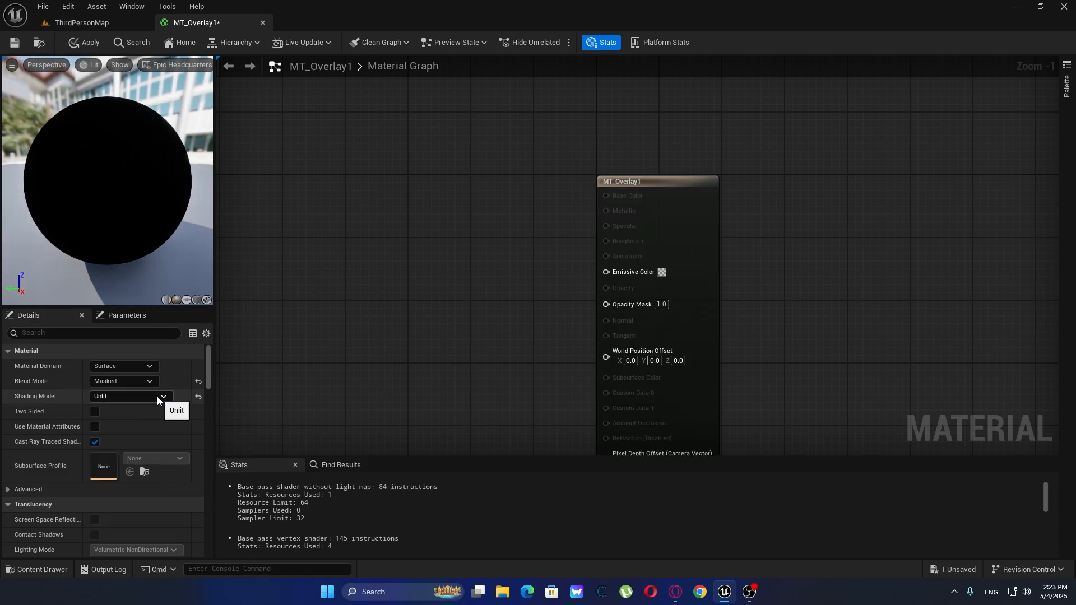
left_click(157, 395)
left_click(143, 419)
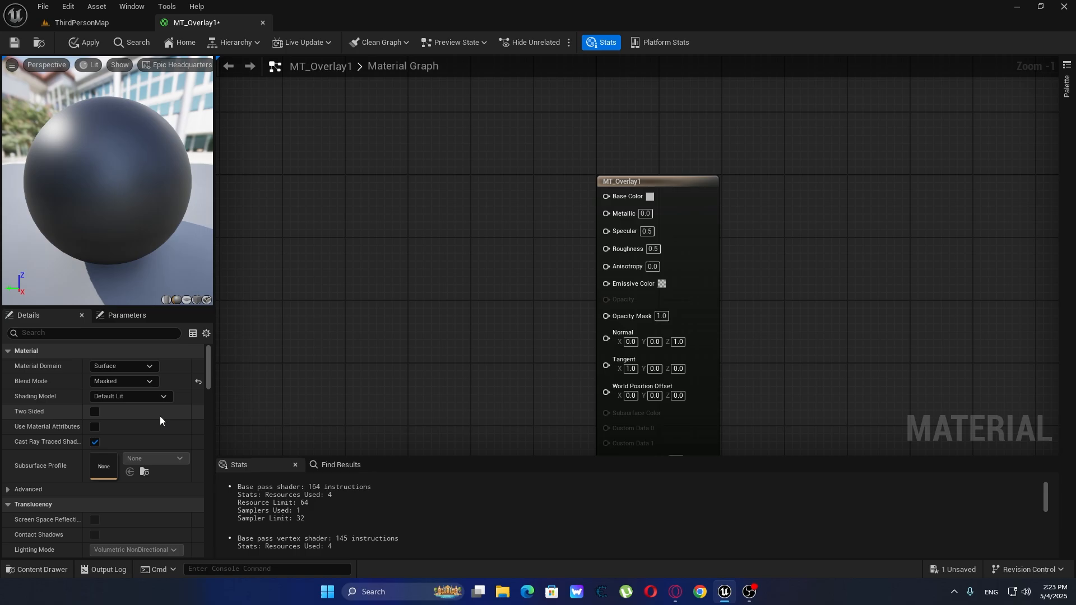
Apply the blend mode change to the MT_Overlay1 material.
right_click_drag(332, 349, 379, 382)
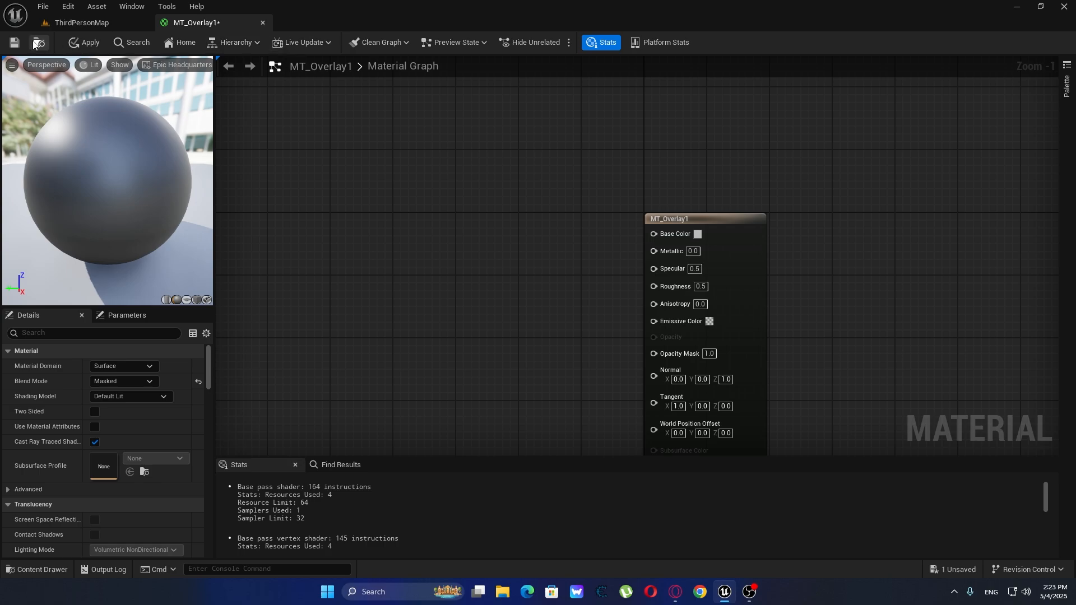
left_click(85, 42)
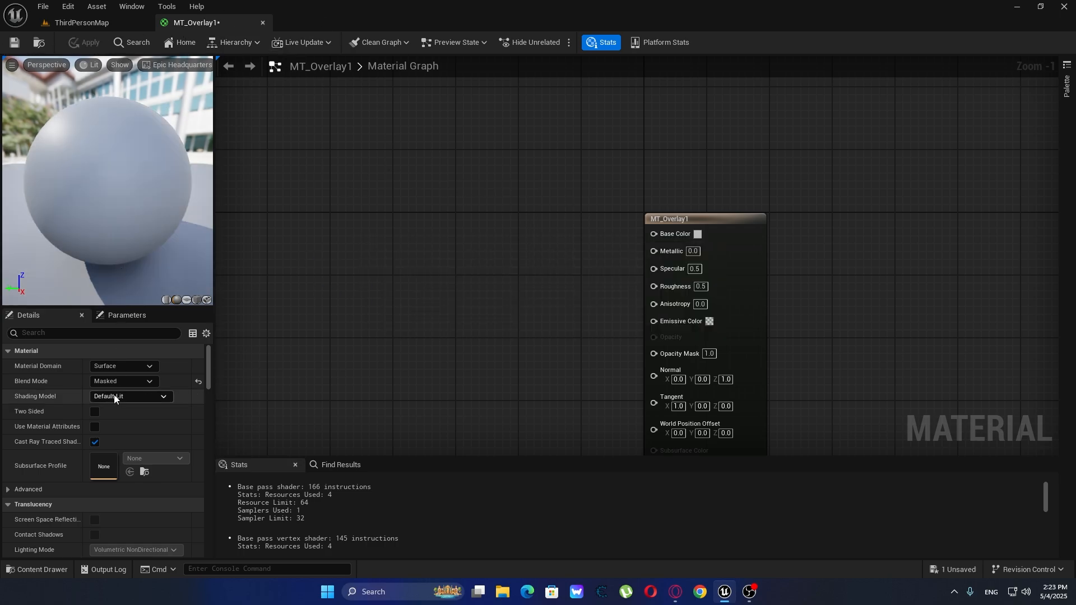
Add a Constant3Vector node, connect its output to the material's Base Color, and align it with that input.
right_click_drag(428, 381, 439, 279)
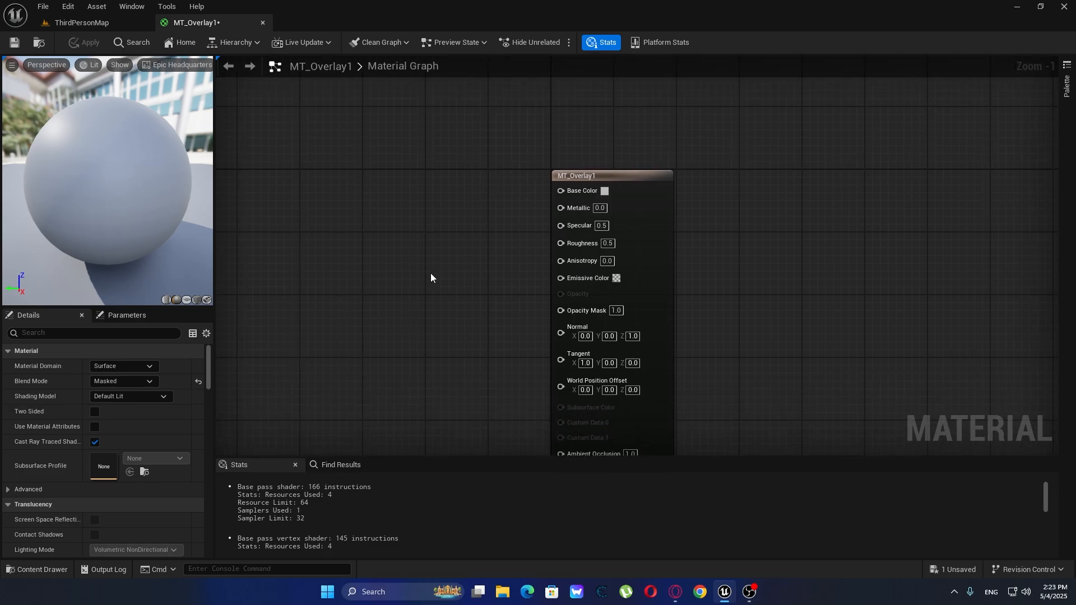
right_click(357, 251)
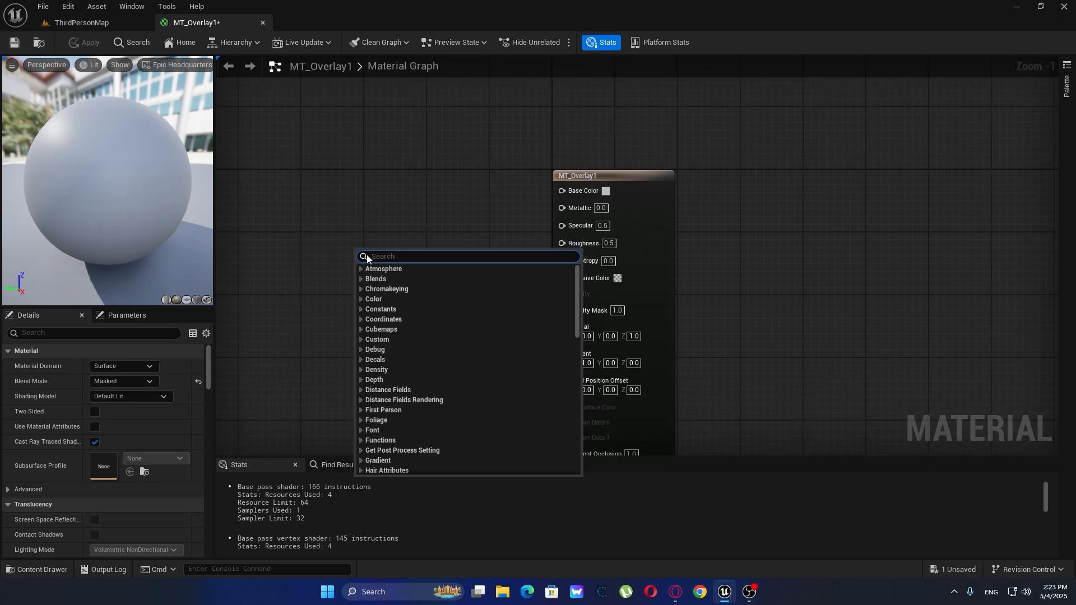
left_click(362, 222)
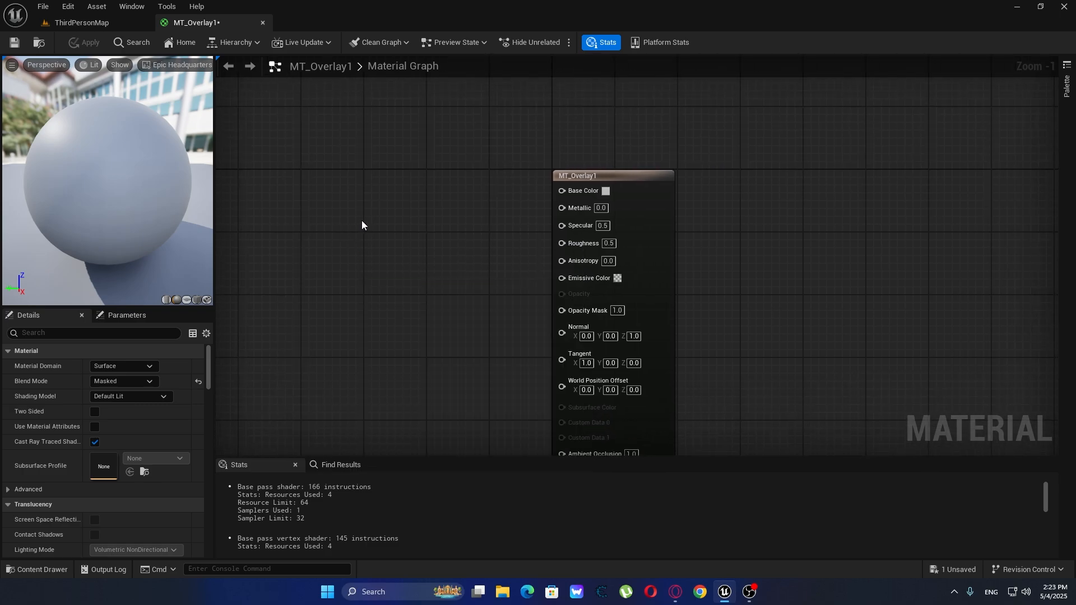
left_click(379, 231)
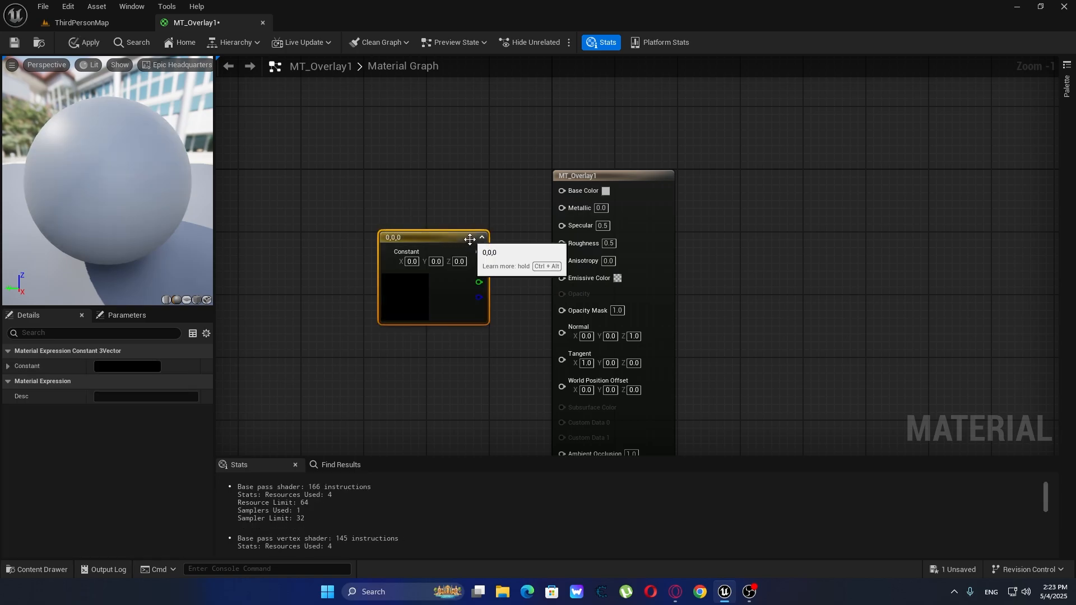
left_click_drag(454, 243, 562, 191)
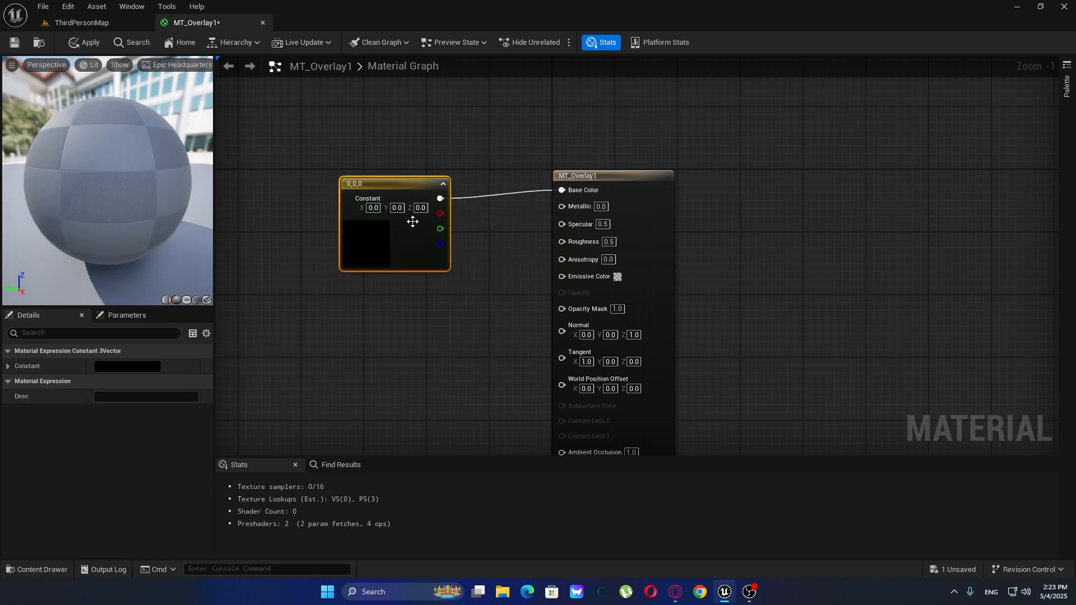
left_click_drag(404, 190, 411, 182)
Set the constant node's color to bright orange-red (R 1.0, G 0.025257, B 0.0) and apply the material.
double_click(367, 227)
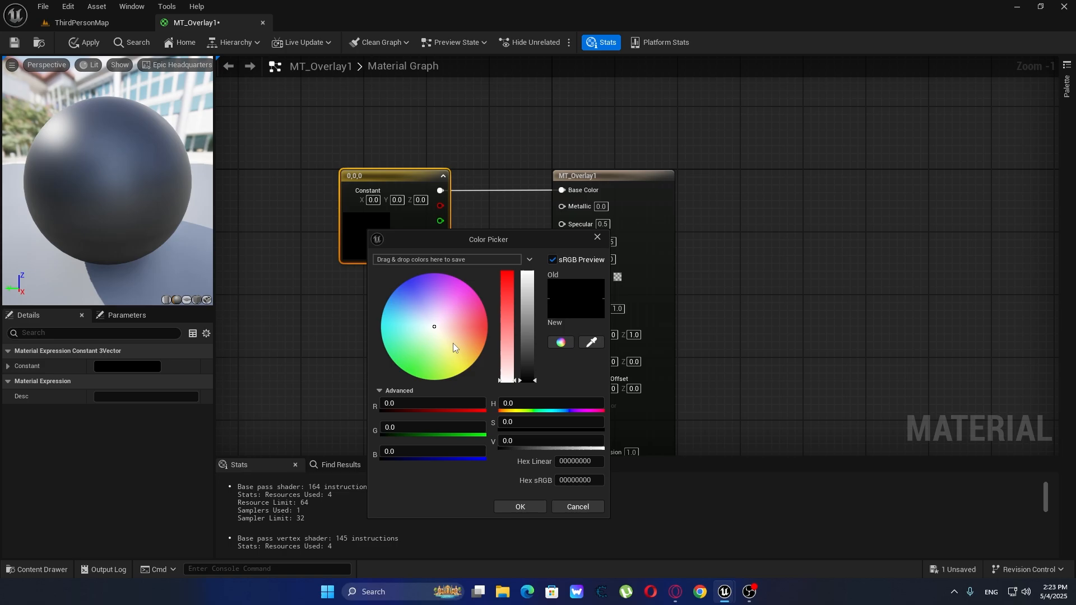
left_click_drag(473, 325, 540, 330)
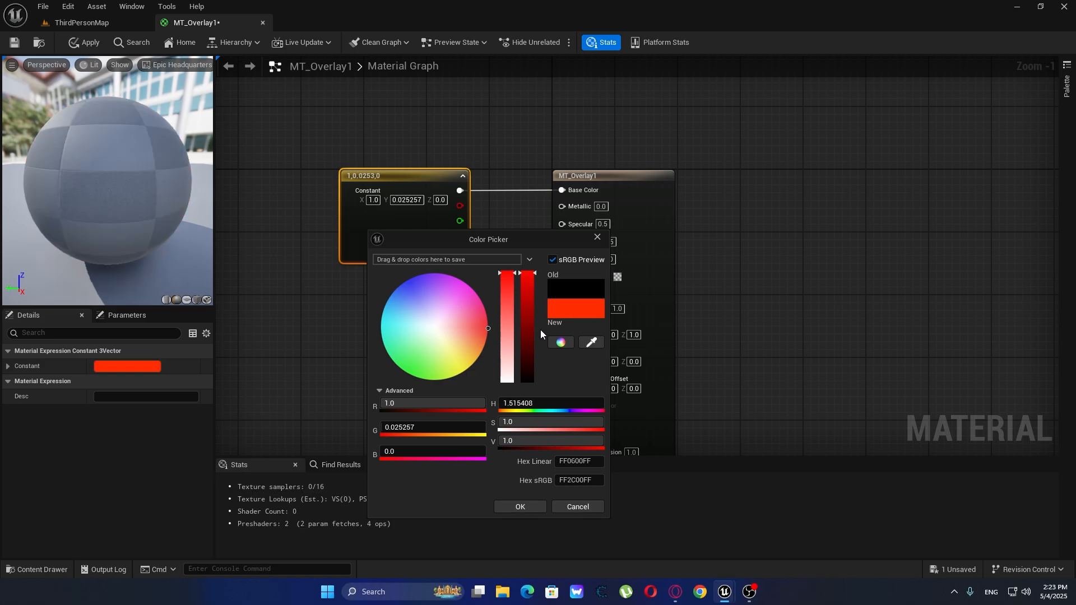
left_click(523, 504)
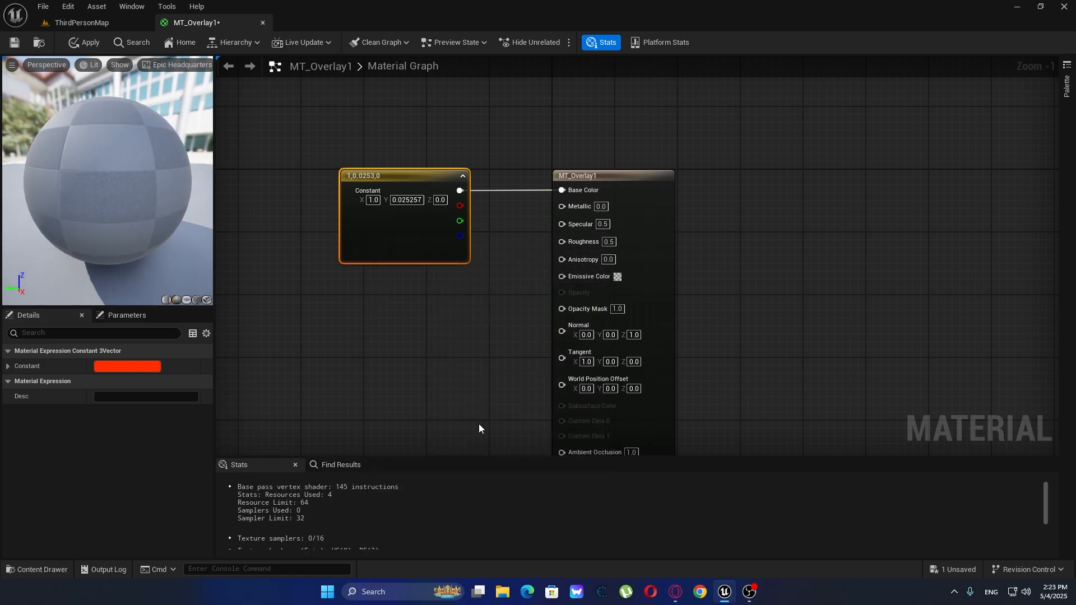
left_click(402, 308)
right_click_drag(359, 342, 517, 391)
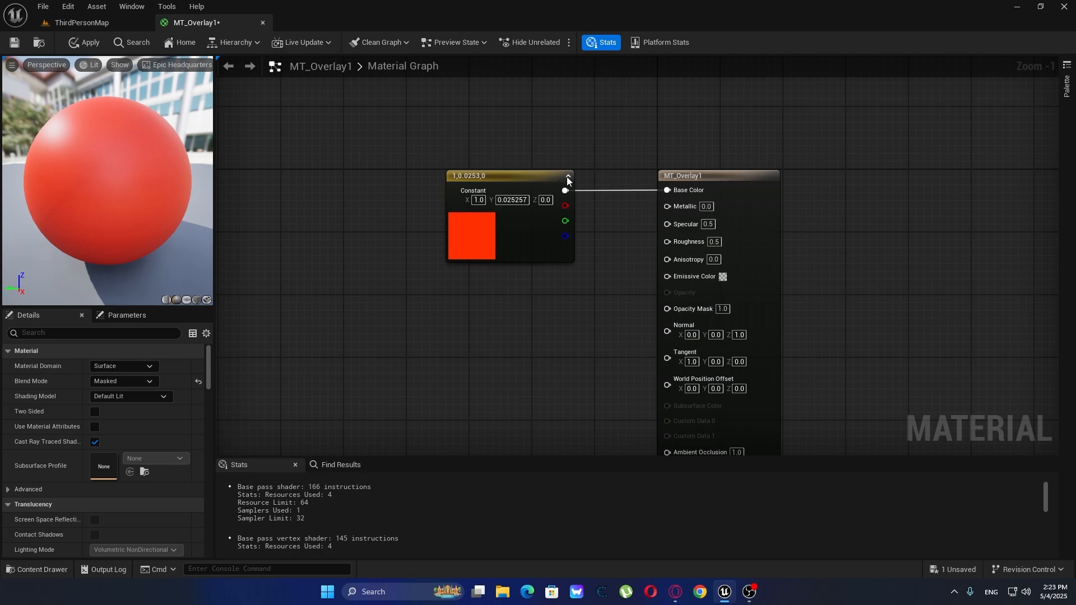
left_click(89, 42)
Add a Fresnel node to the material graph and place it below the red constant node.
right_click_drag(461, 258, 516, 240)
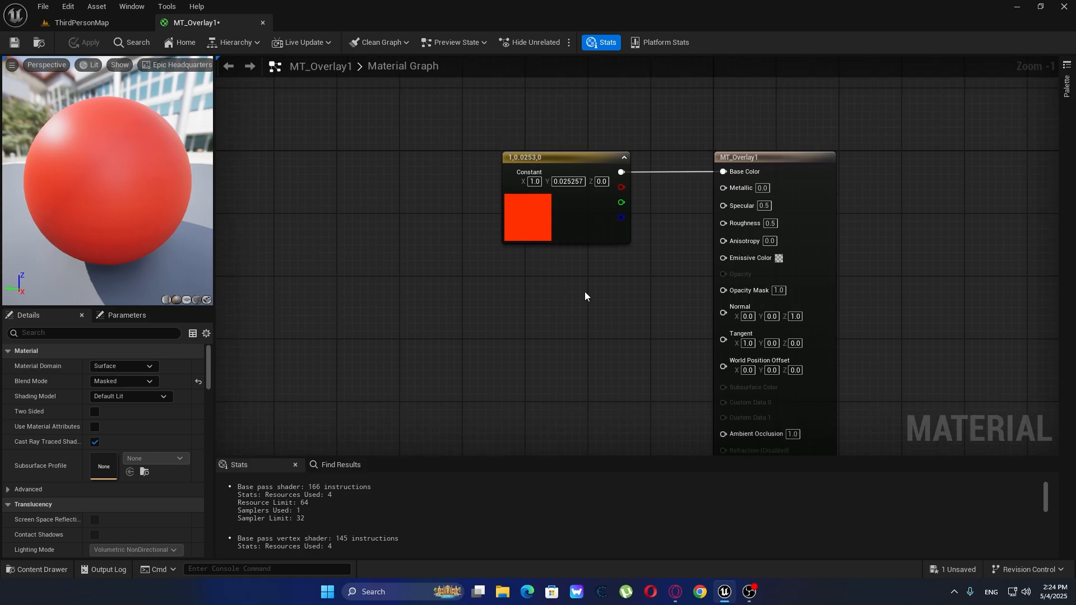
right_click_drag(585, 292, 521, 276)
right_click(487, 267)
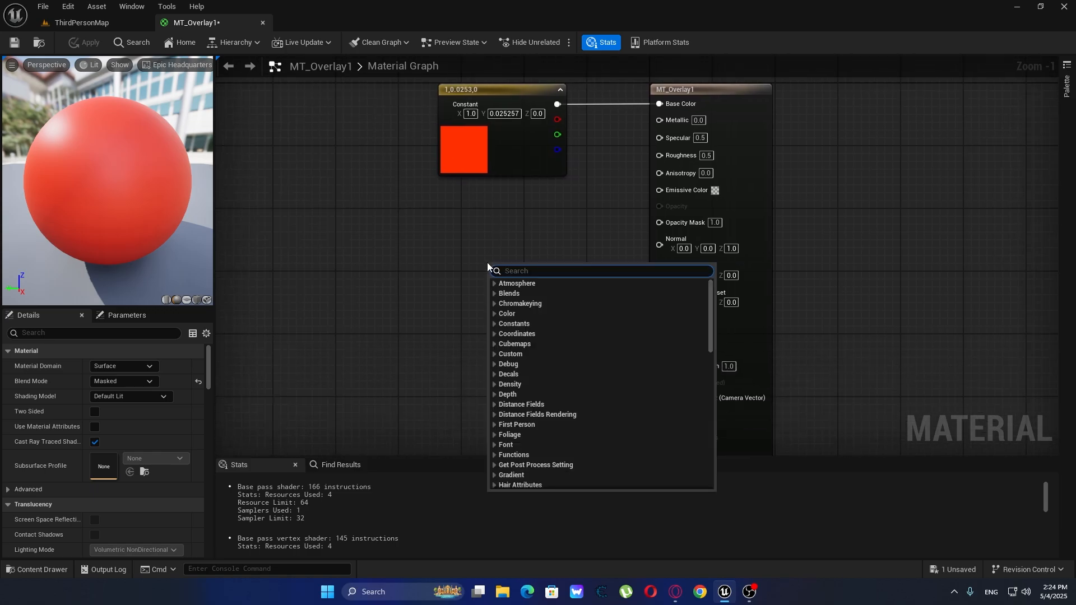
type("fres")
left_click(536, 333)
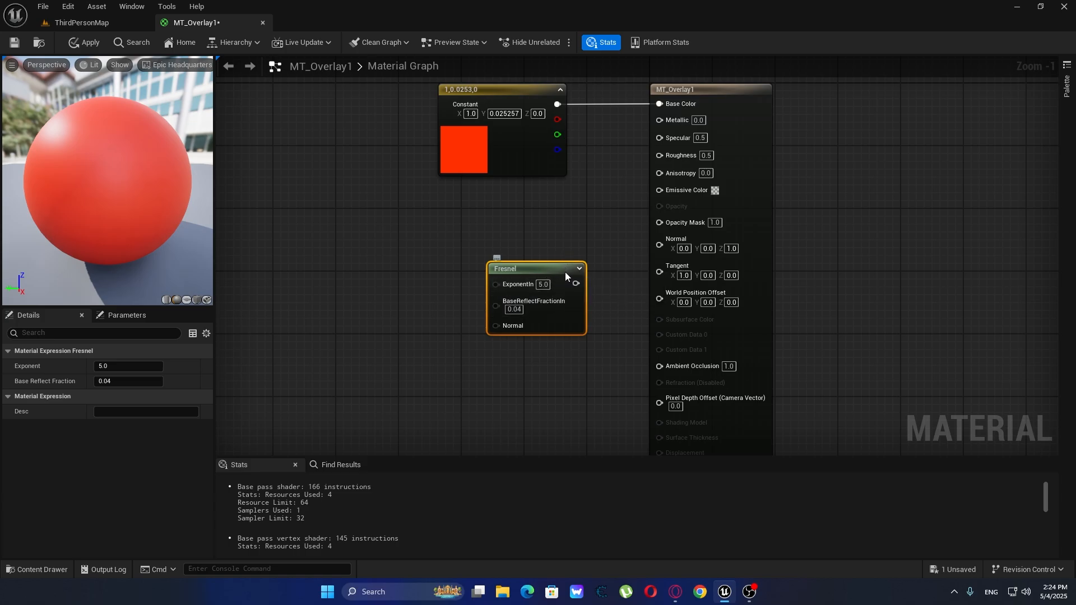
left_click_drag(565, 270, 548, 247)
Connect the Fresnel node's output to the Opacity Mask input and line up the constant and Fresnel nodes.
left_click(394, 239)
right_click(376, 222)
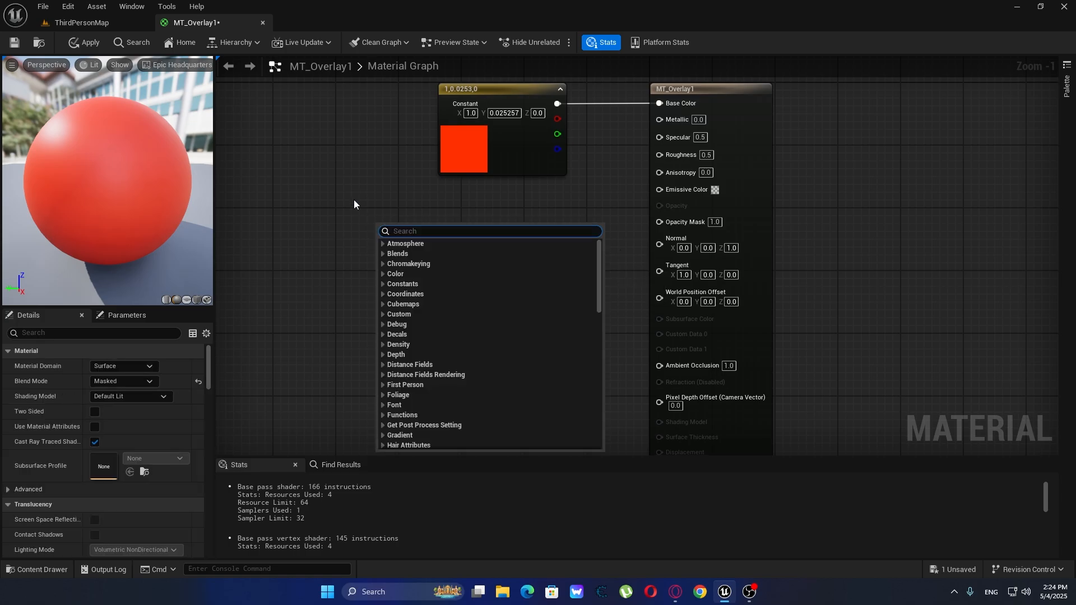
left_click(601, 211)
right_click_drag(593, 214, 602, 253)
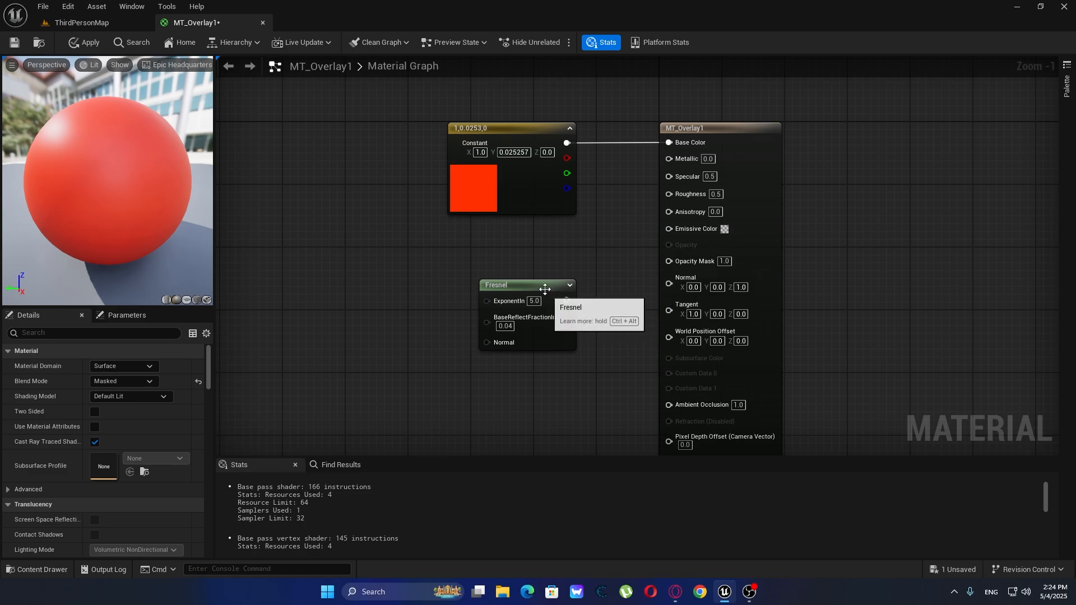
left_click_drag(524, 299, 515, 253)
left_click_drag(515, 132, 462, 133)
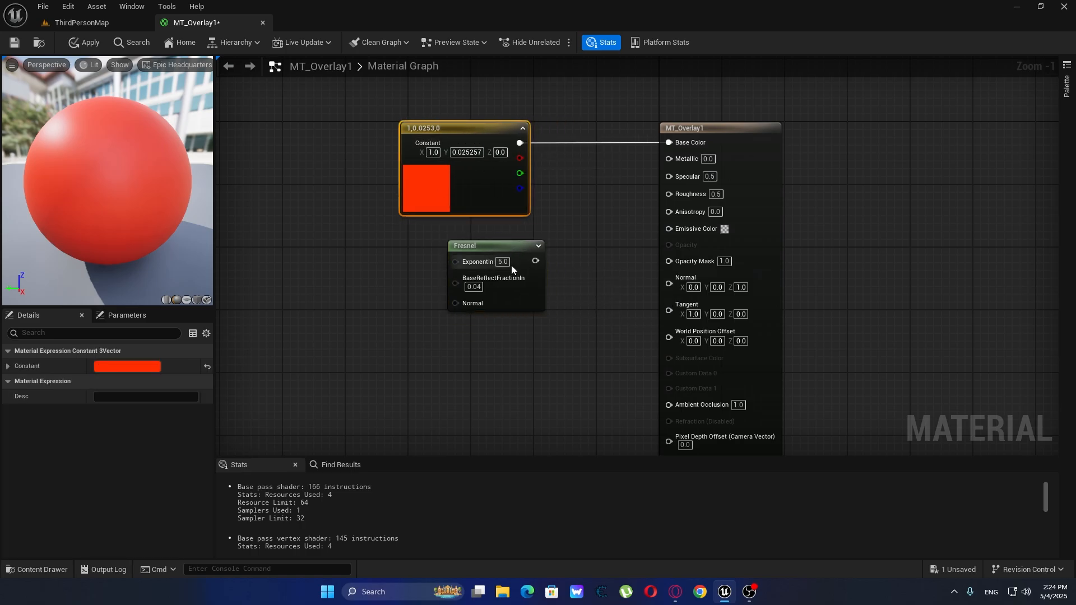
left_click_drag(504, 245, 668, 262)
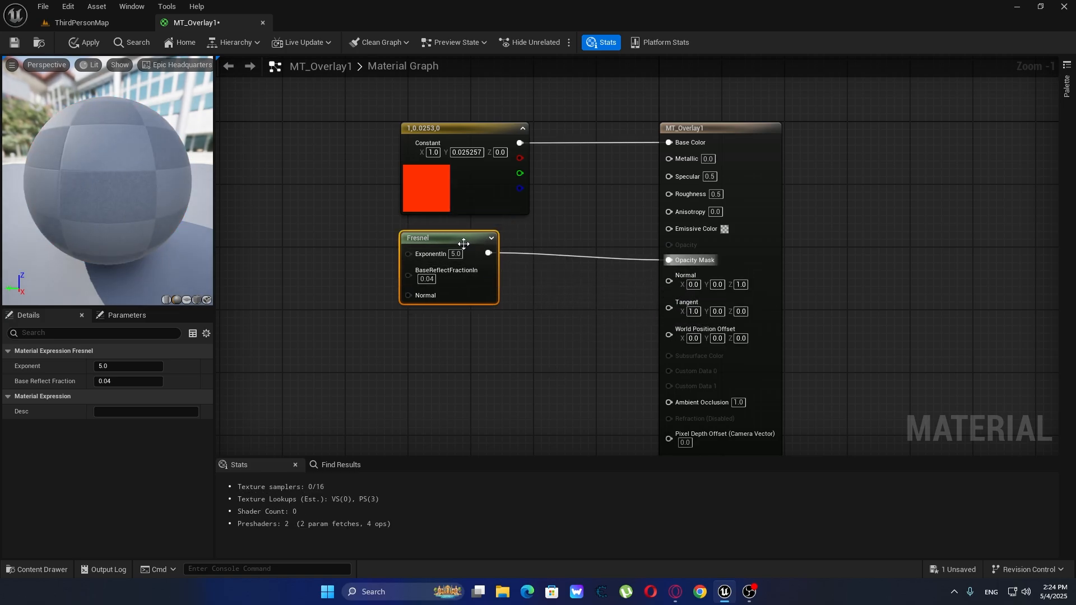
mouse_move(462, 250)
left_mouse_down()
mouse_move(486, 259)
mouse_move(468, 253)
left_mouse_up()
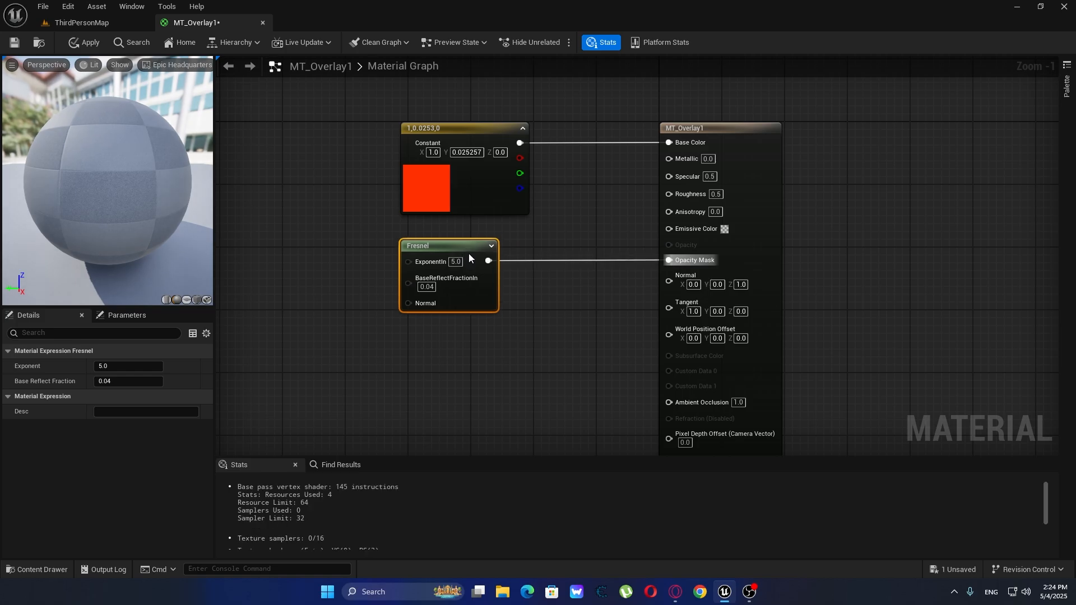
Set the Fresnel node's ExponentIn to 2 and inspect the outline on the preview sphere.
left_click(562, 348)
right_click_drag(562, 347, 576, 332)
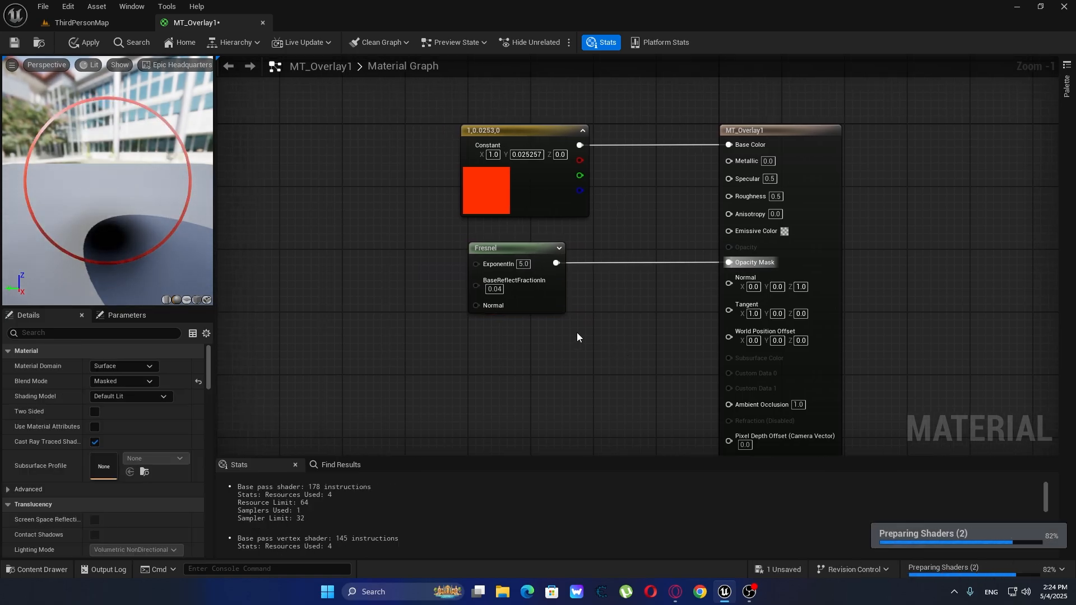
left_click(524, 262)
type("2")
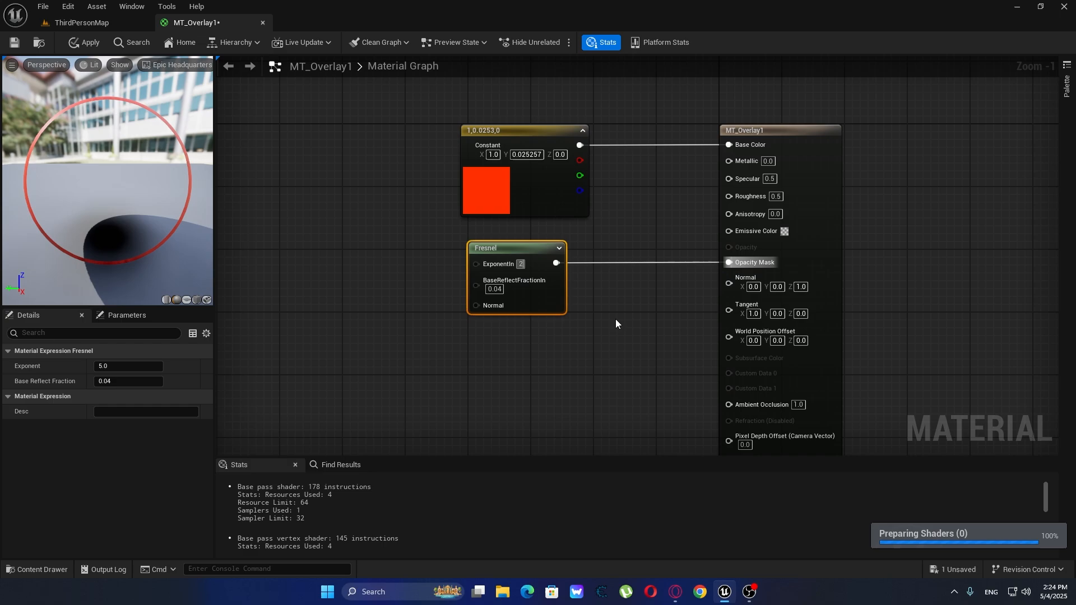
left_click(616, 318)
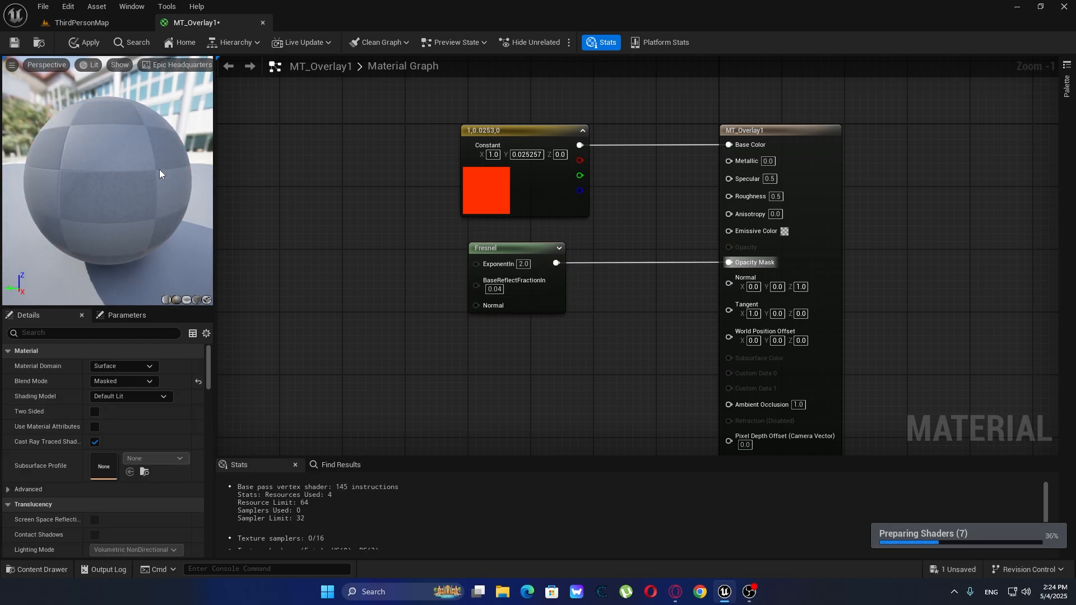
left_click_drag(130, 196, 137, 188)
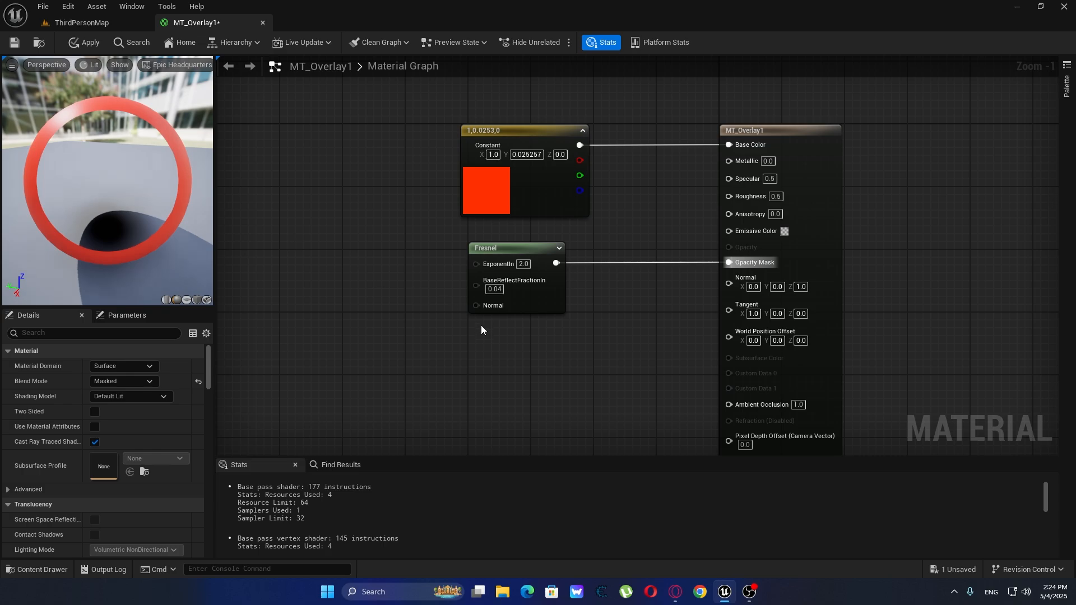
Try the Fresnel node with ExponentIn 0.3 and BaseReflectFractionIn 2, followed by ExponentIn 3.
type("0.3")
key("Return")
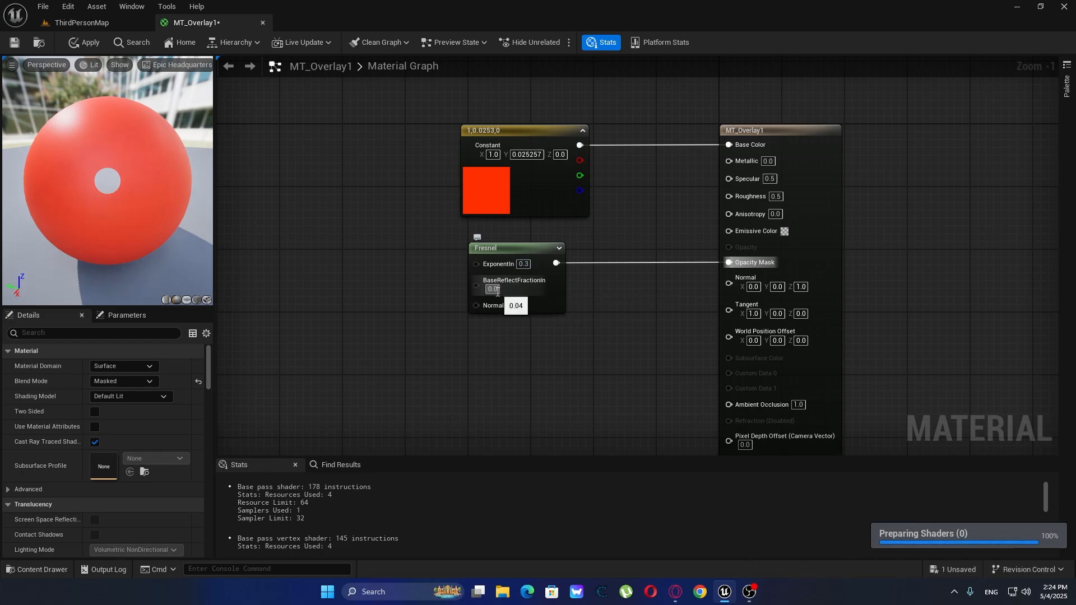
key("BackSpace")
key("BackSpace")
key("BackSpace")
type("2")
key("Return")
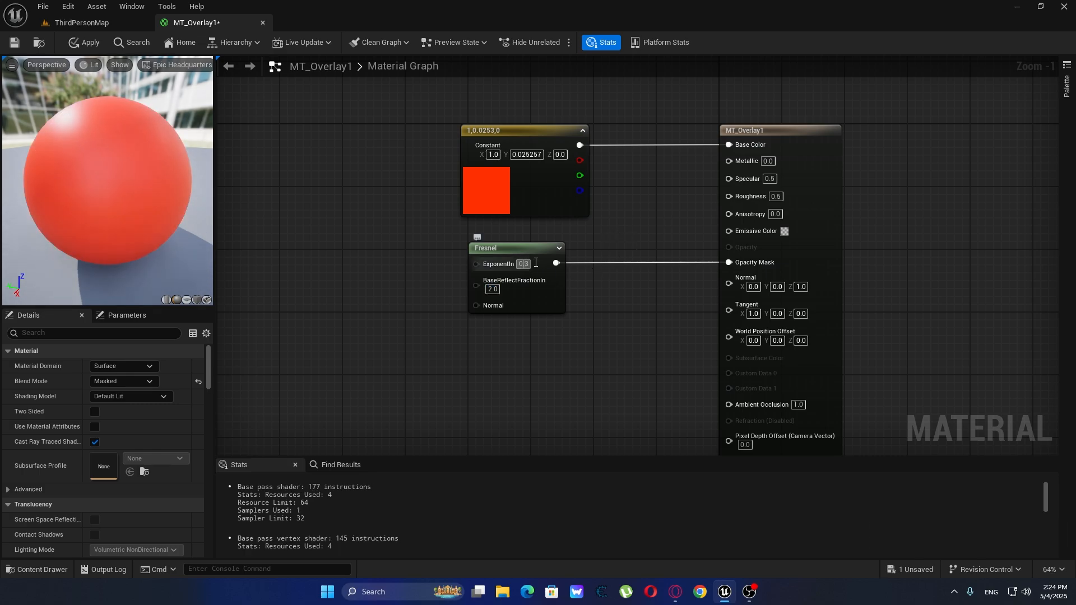
key("BackSpace")
key("BackSpace")
key("Return")
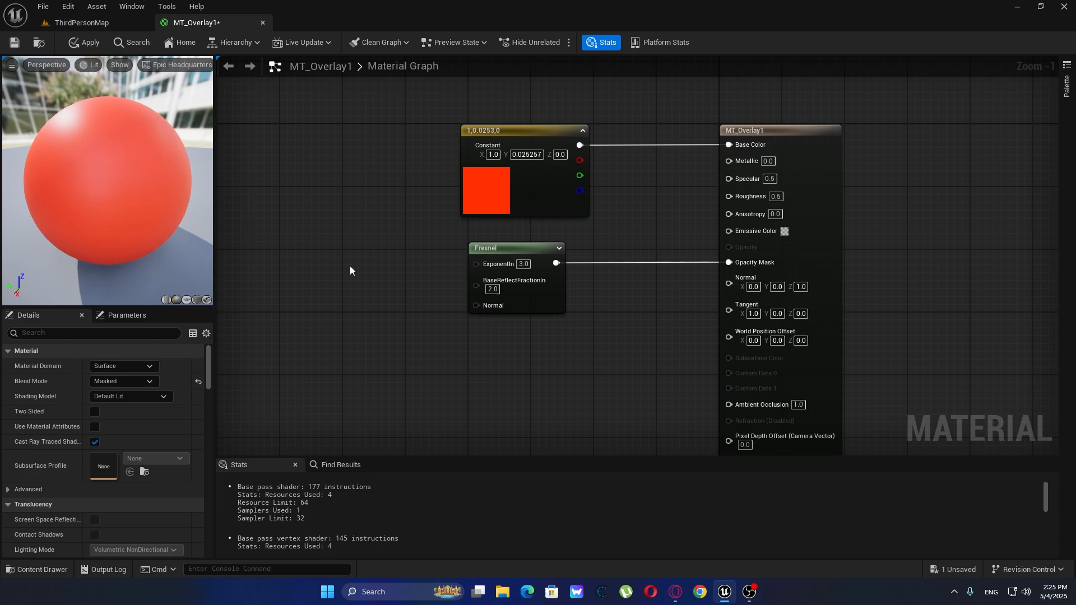
Set the Fresnel node's BaseReflectFractionIn to 0.05 and ExponentIn to 1, and inspect the preview sphere.
right_click_drag(350, 266, 396, 319)
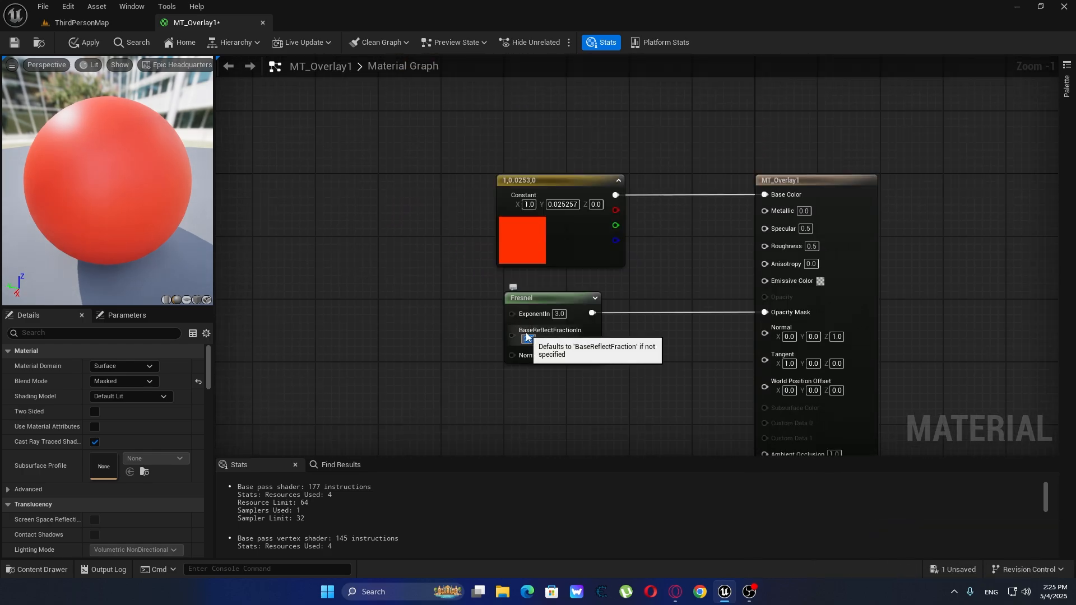
type("0.01")
key("Return")
left_click(559, 314)
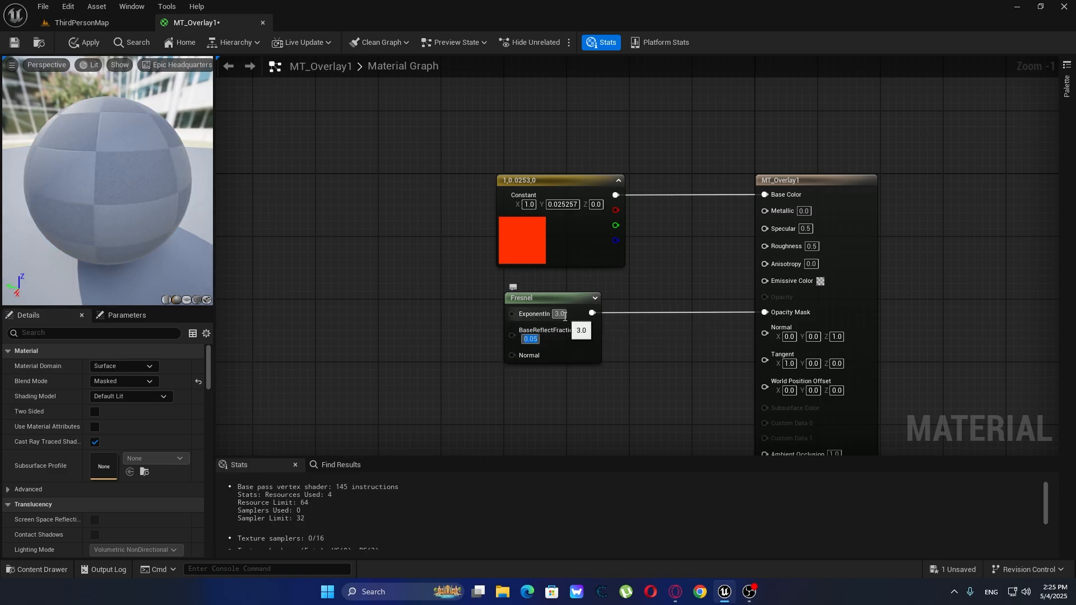
type("1")
key("Return")
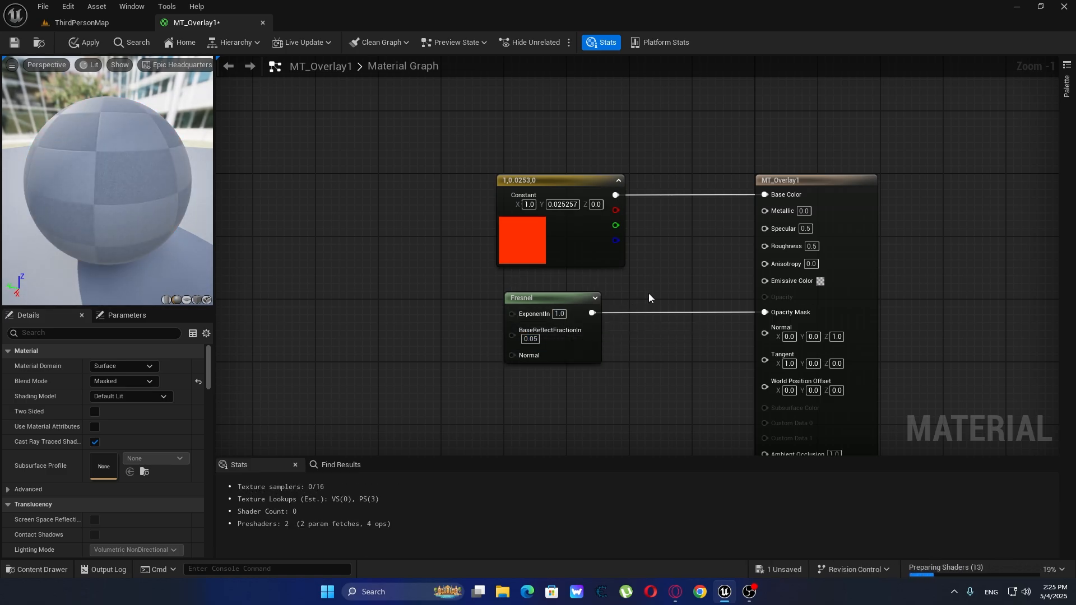
right_click_drag(648, 294, 709, 249)
mouse_move(108, 180)
left_mouse_down()
mouse_move(149, 187)
mouse_move(123, 163)
mouse_move(95, 193)
left_mouse_up()
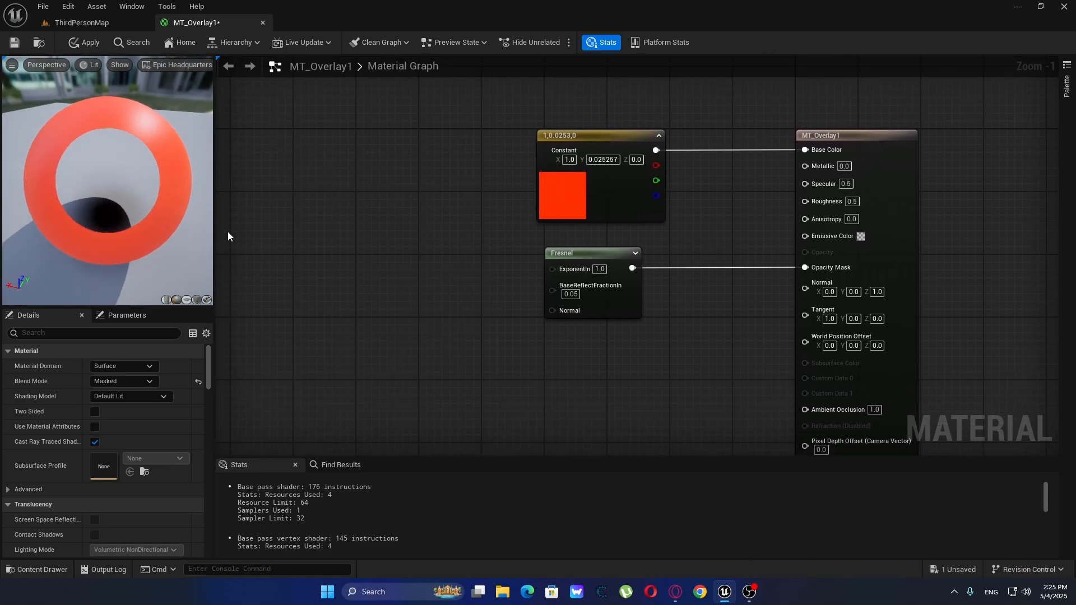
Apply the adjusted Fresnel settings to the material.
right_click_drag(724, 278, 640, 280)
left_click_drag(549, 271, 621, 251)
left_click(619, 212)
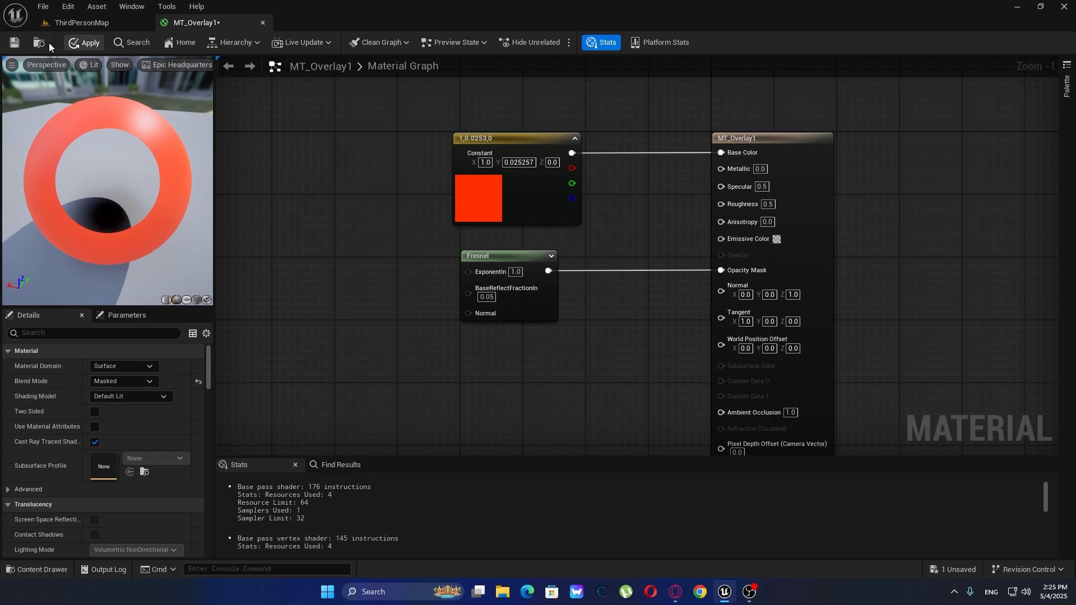
left_click(84, 42)
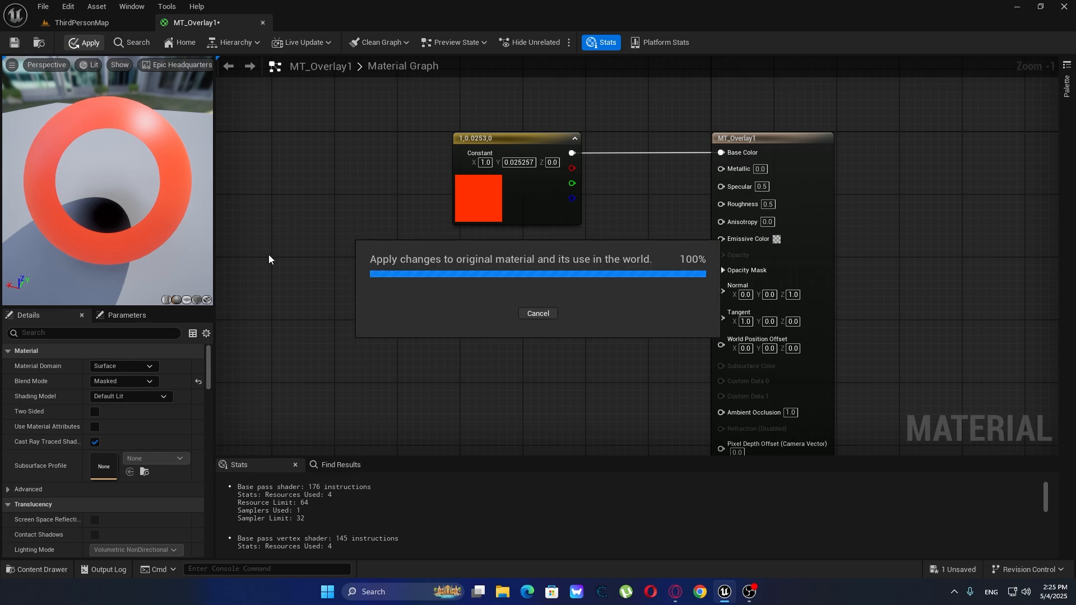
Add a Multiply node with the red constant as A and the Fresnel as B, and connect its output to Emissive Color.
left_click_drag(574, 154, 590, 228)
type("mu")
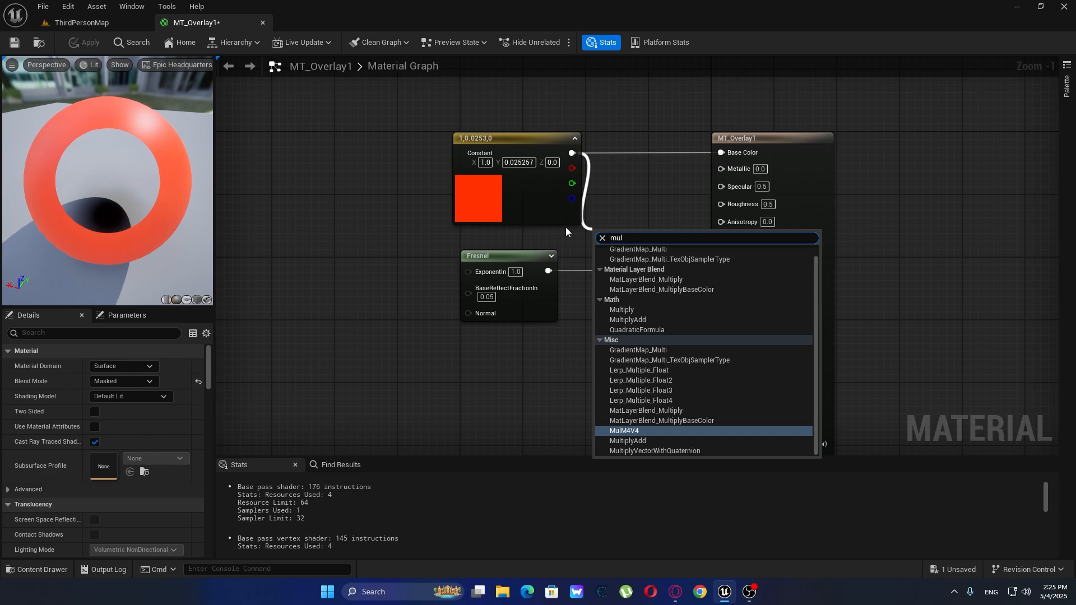
type("l")
key("Return")
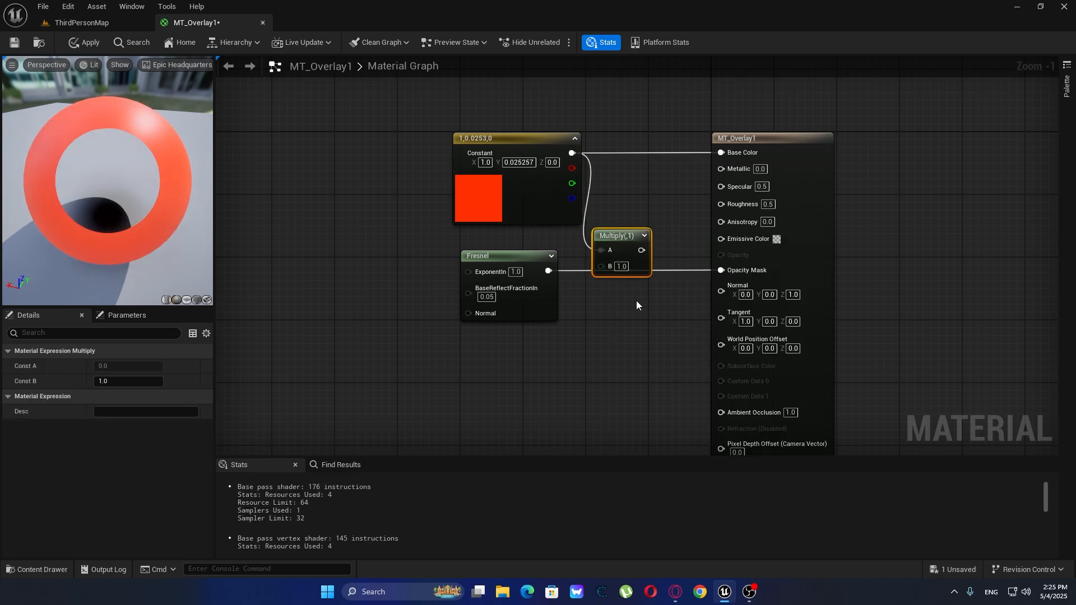
left_click_drag(548, 271, 609, 270)
left_click_drag(614, 244, 722, 239)
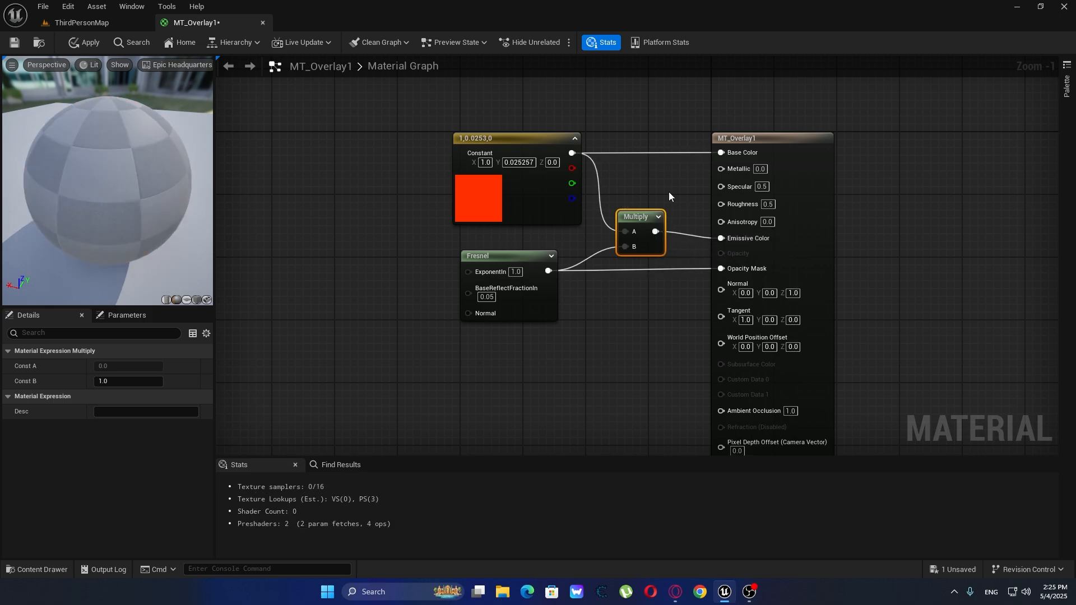
Disconnect the red constant from Base Color and line up the Multiply node with the Emissive Color input.
left_click(658, 154, "alt")
left_click_drag(631, 216, 640, 230)
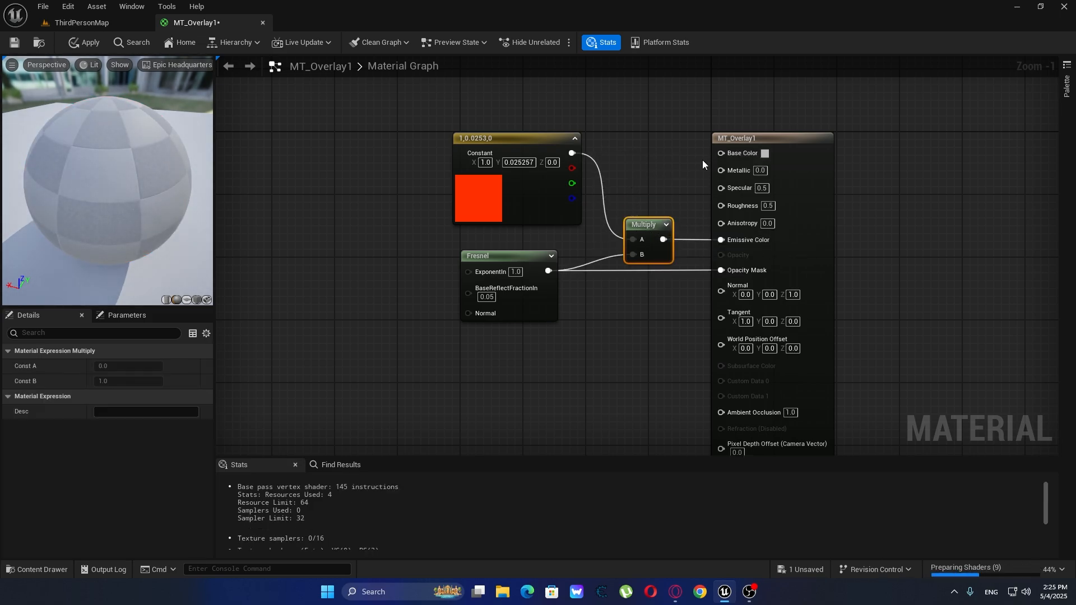
left_click(65, 45)
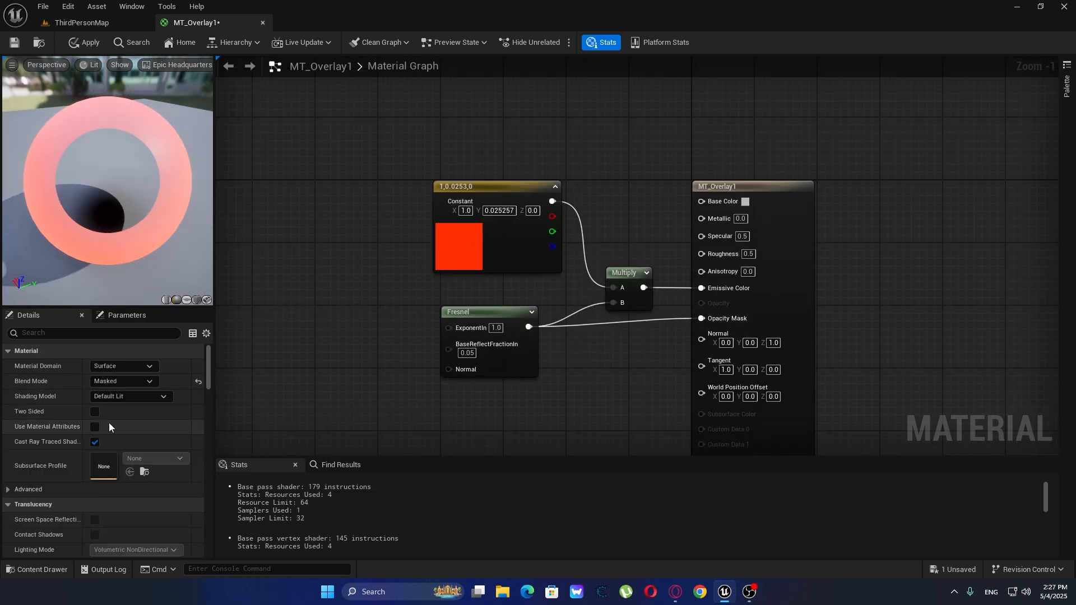
Set the material's Blend Mode to Translucent and inspect the preview sphere from another angle.
left_click(122, 383)
left_click_drag(183, 192, 119, 115)
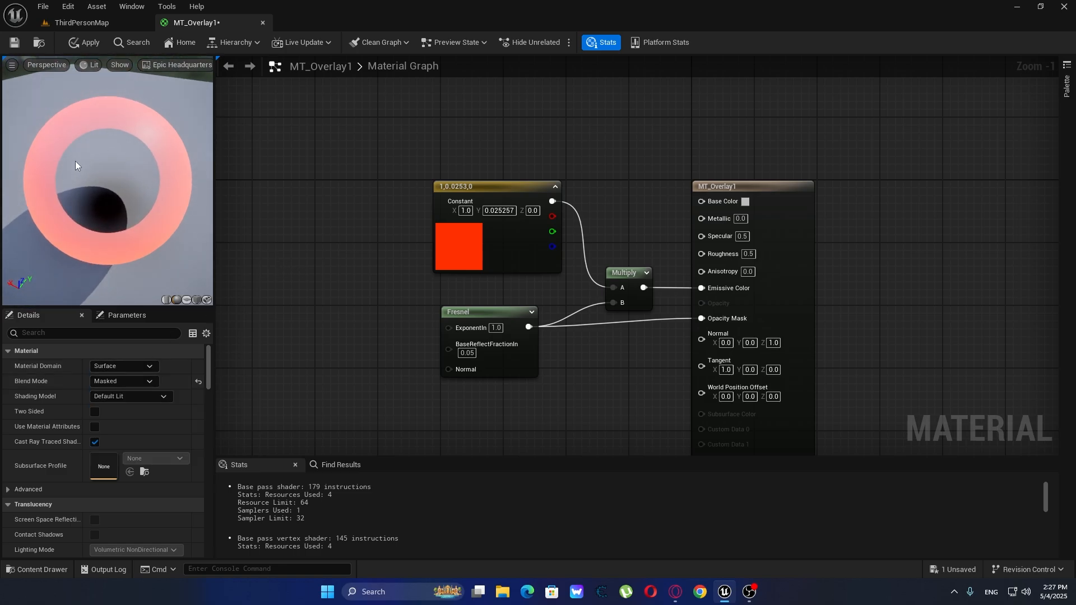
left_click(130, 380)
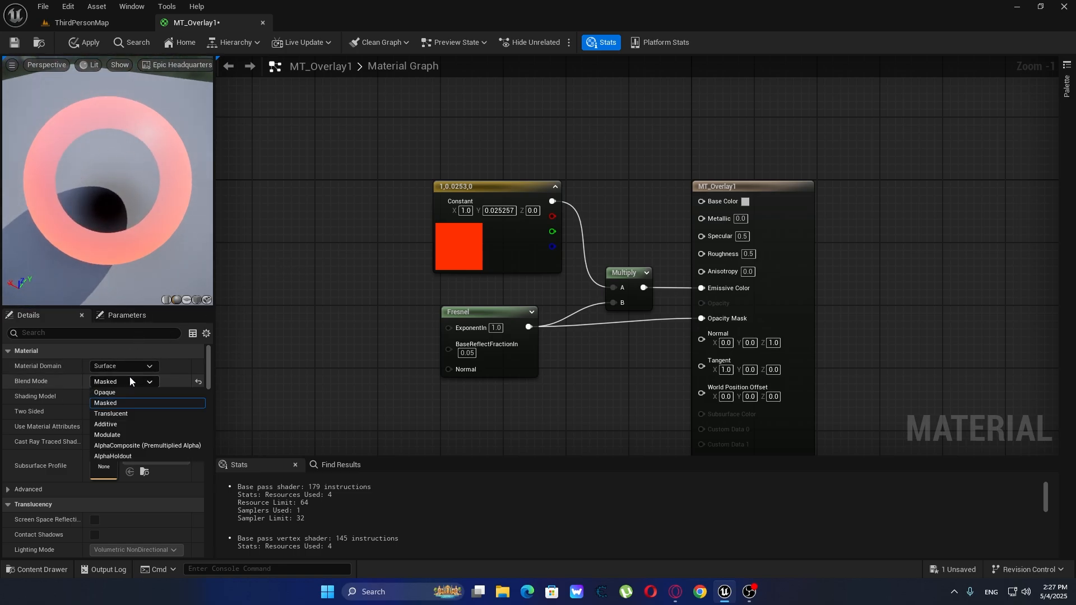
left_click(112, 413)
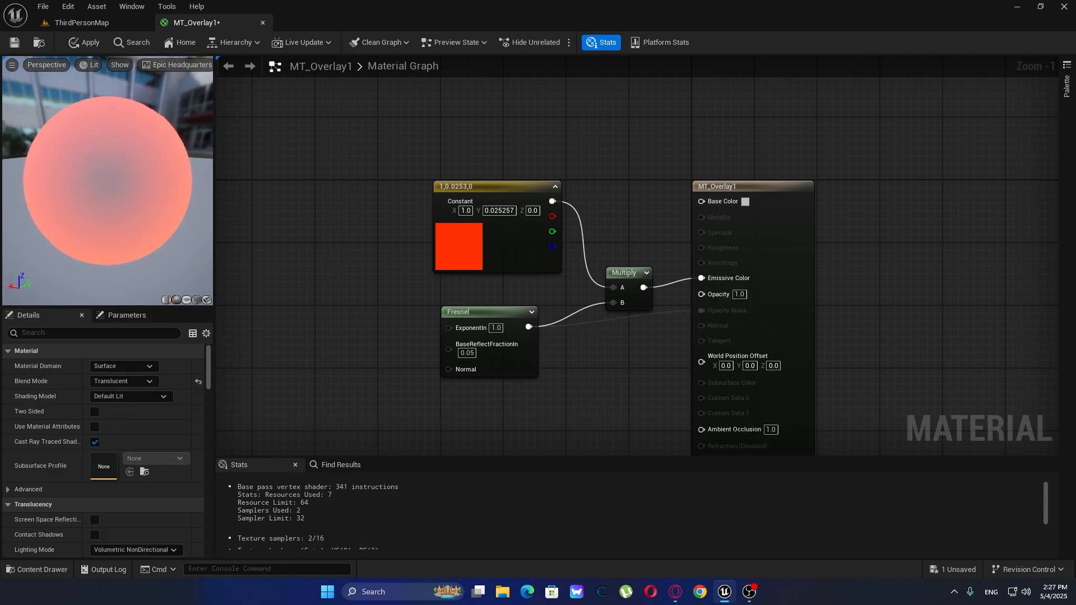
left_click_drag(67, 187, 137, 214)
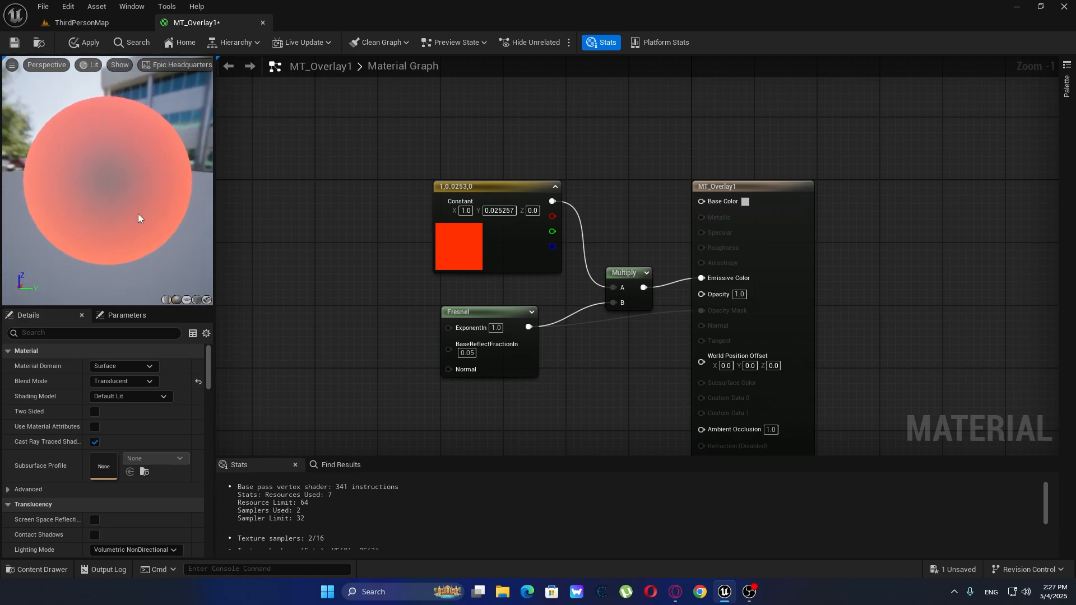
Set the Fresnel node's ExponentIn to 2, 3 and finally 5, and apply and save the material.
left_click(496, 328)
type("2")
key("Return")
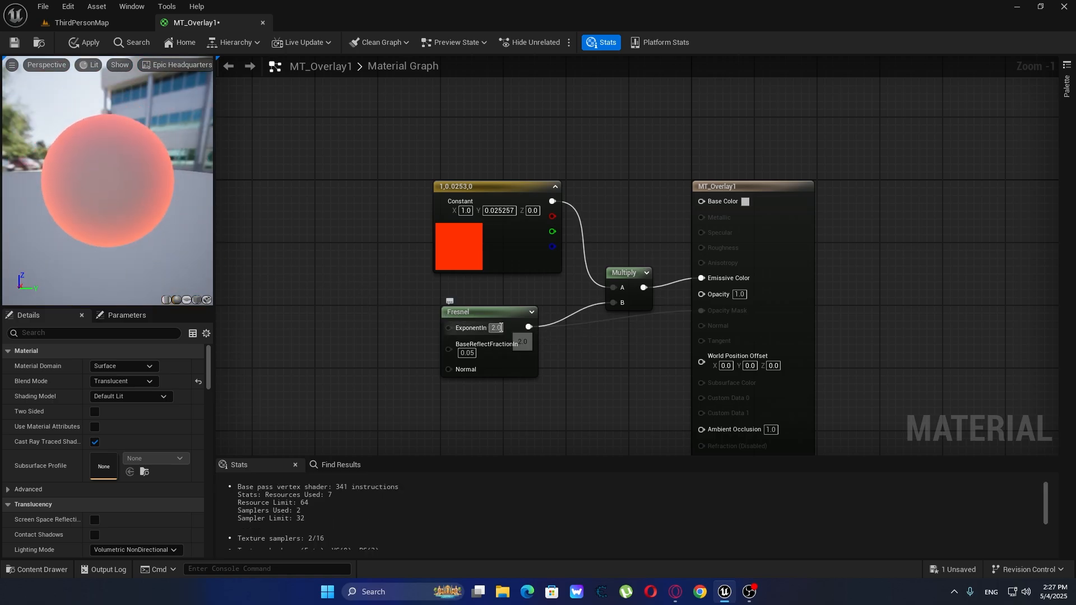
left_click_drag(503, 330, 452, 326)
type("3")
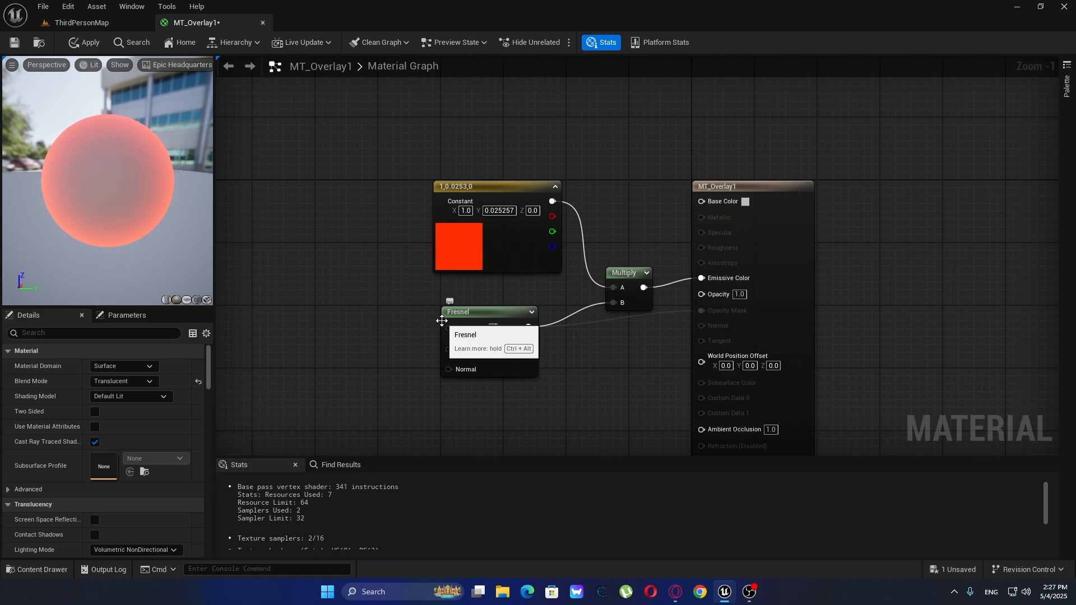
key("Return")
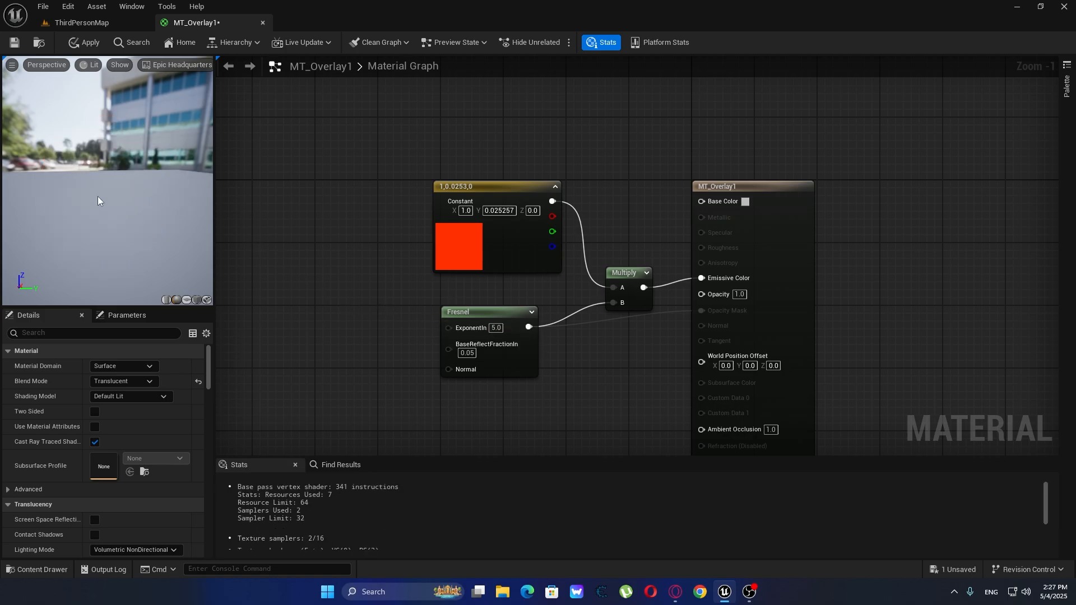
left_click_drag(122, 183, 126, 160)
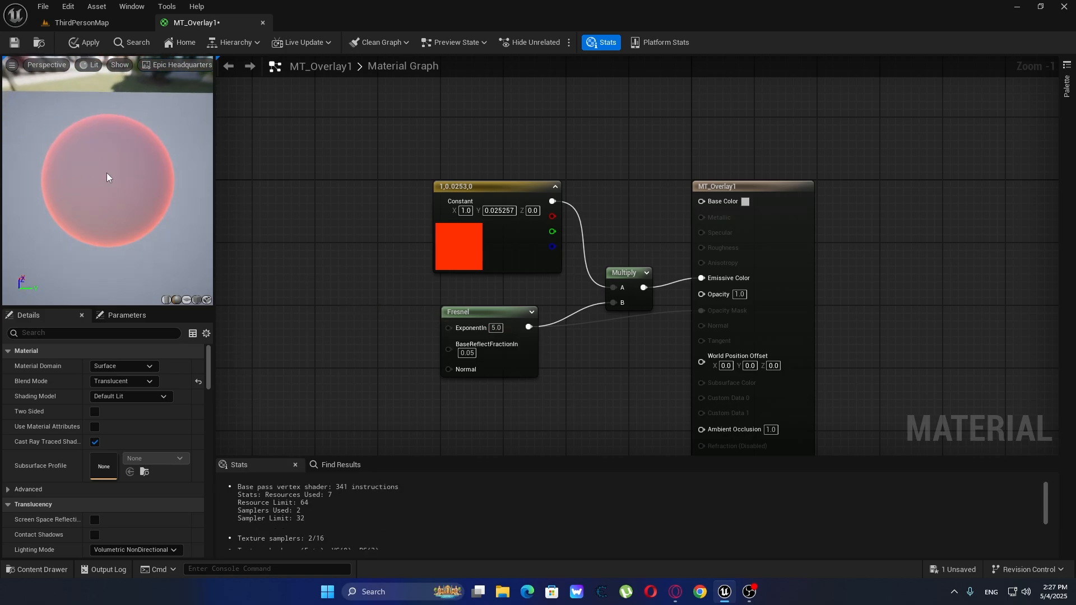
left_click(85, 43)
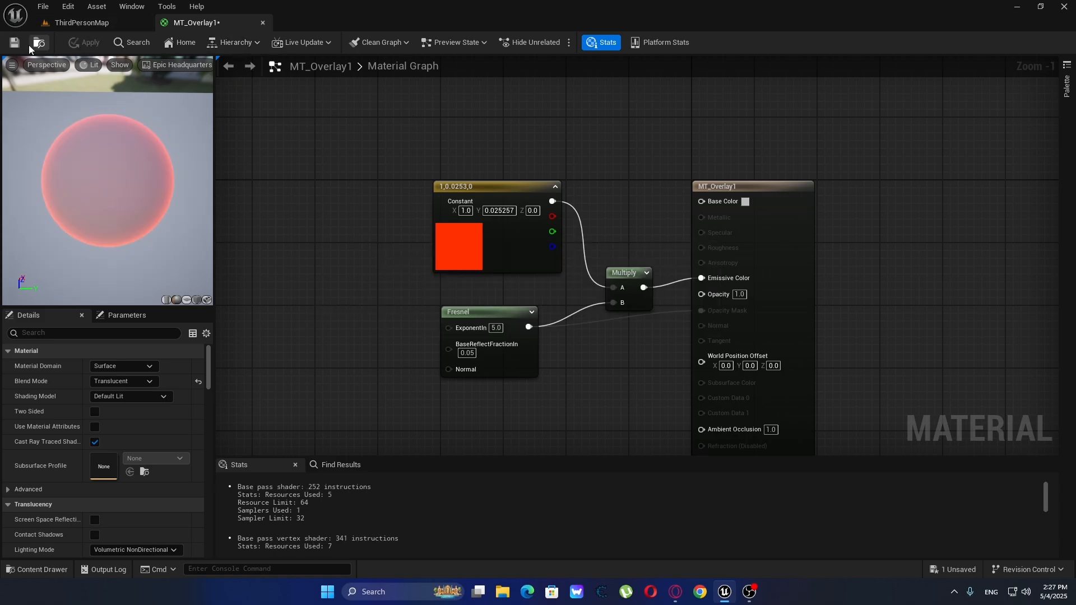
left_click(14, 43)
Try the Unlit shading model on the material and restore Default Lit.
right_click_drag(331, 194, 300, 197)
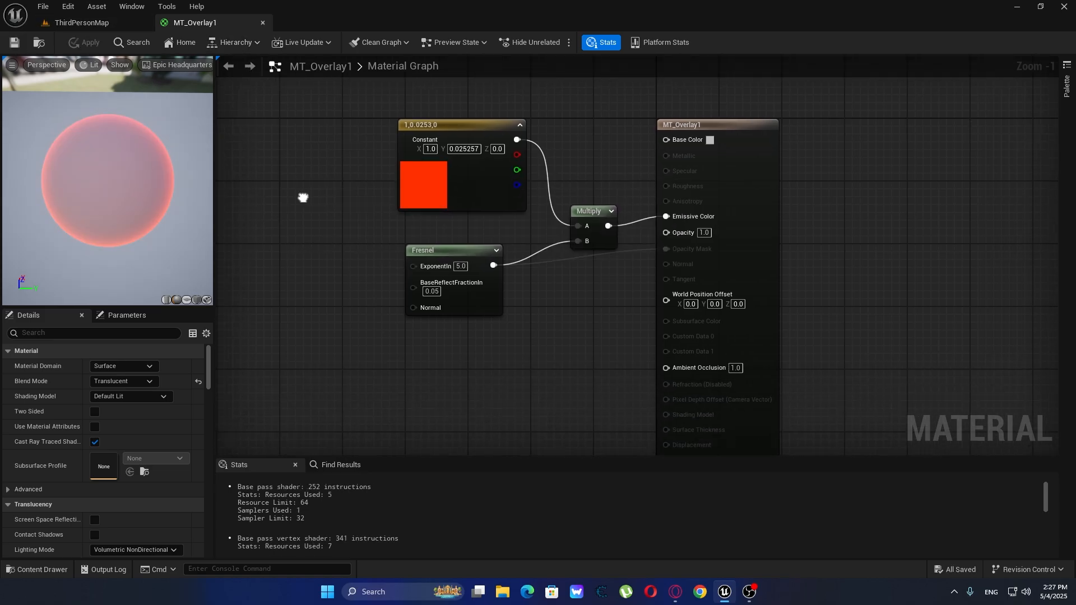
scroll(612, 286, "up", 1)
right_click_drag(613, 286, 568, 321)
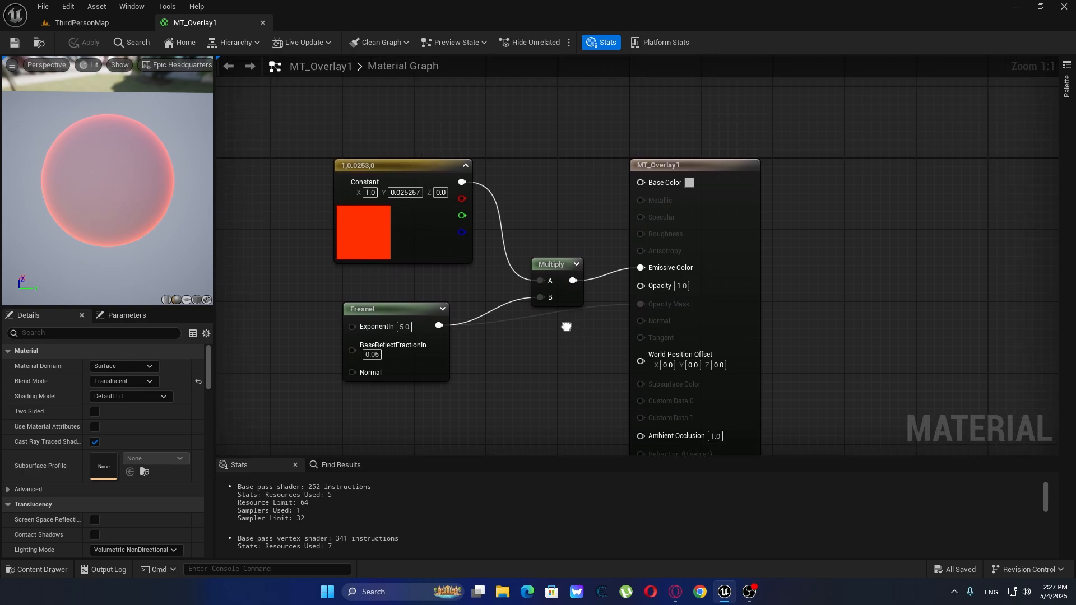
left_click(128, 398)
left_click(126, 408)
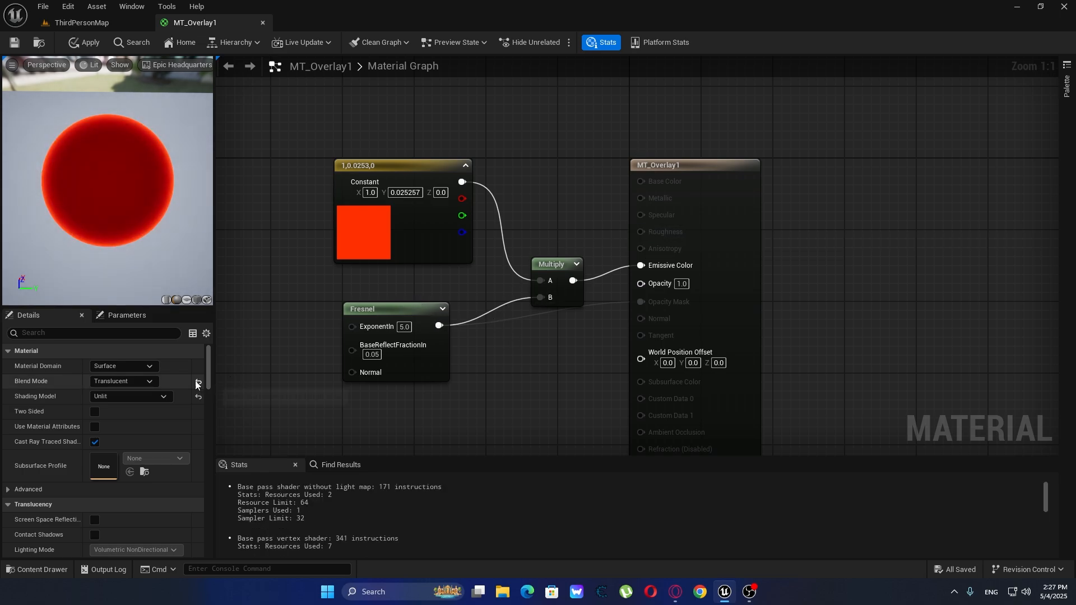
left_click(143, 397)
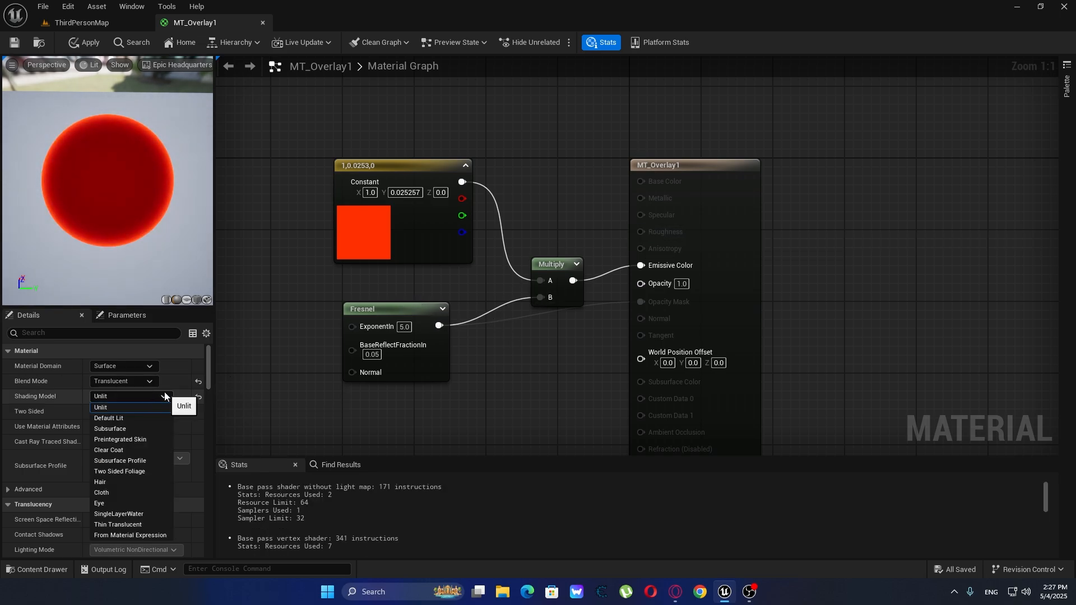
left_click(133, 419)
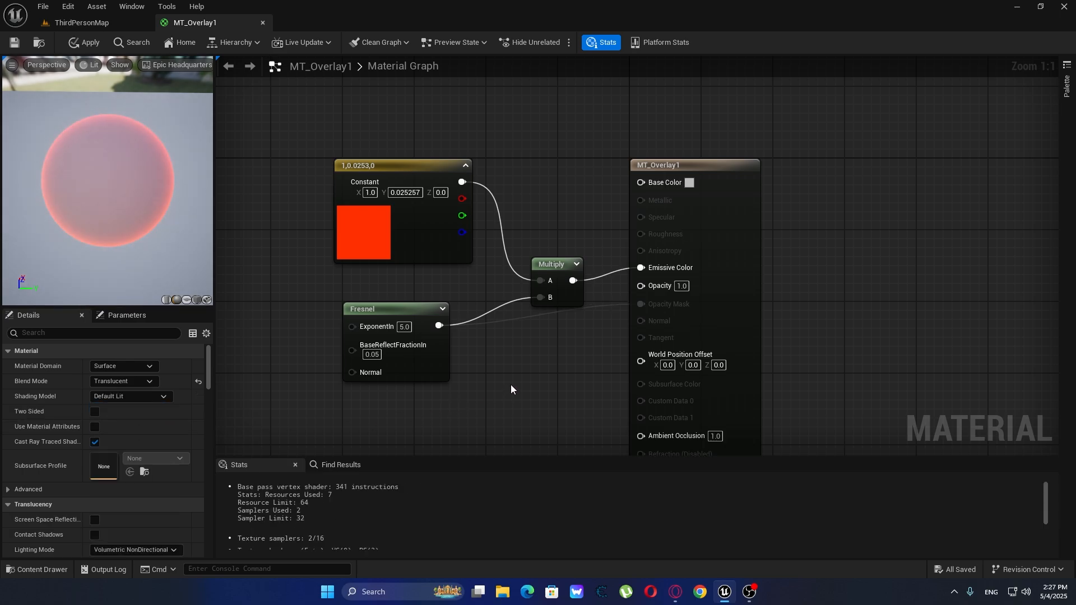
Replace the Fresnel's Opacity Mask connection with one to Opacity and move the Multiply node up clear of the wire.
right_click_drag(510, 384, 505, 405)
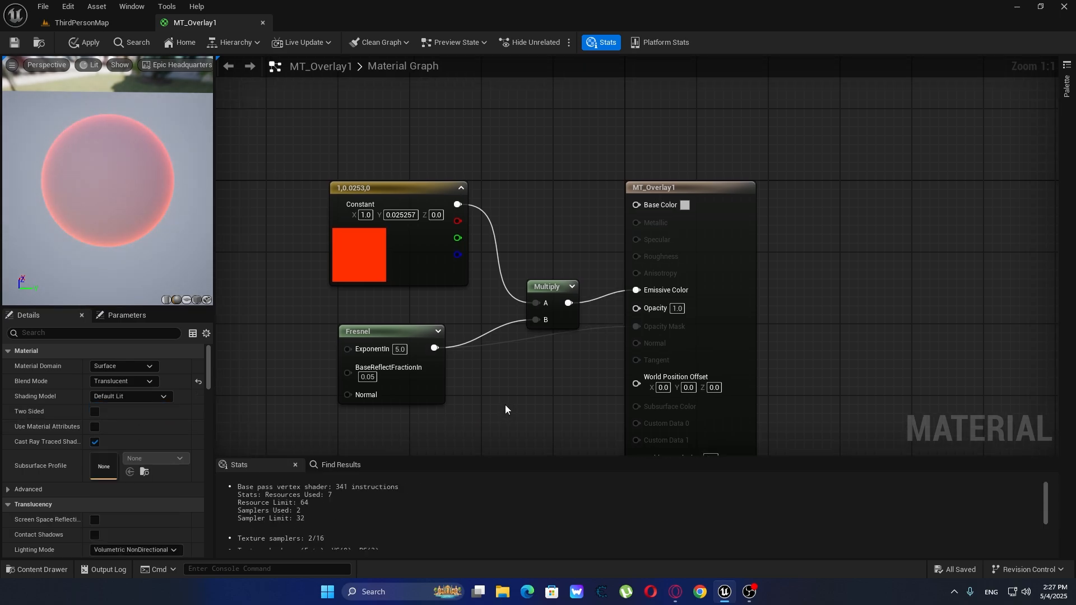
left_click(495, 343, "alt")
left_click_drag(435, 347, 637, 308)
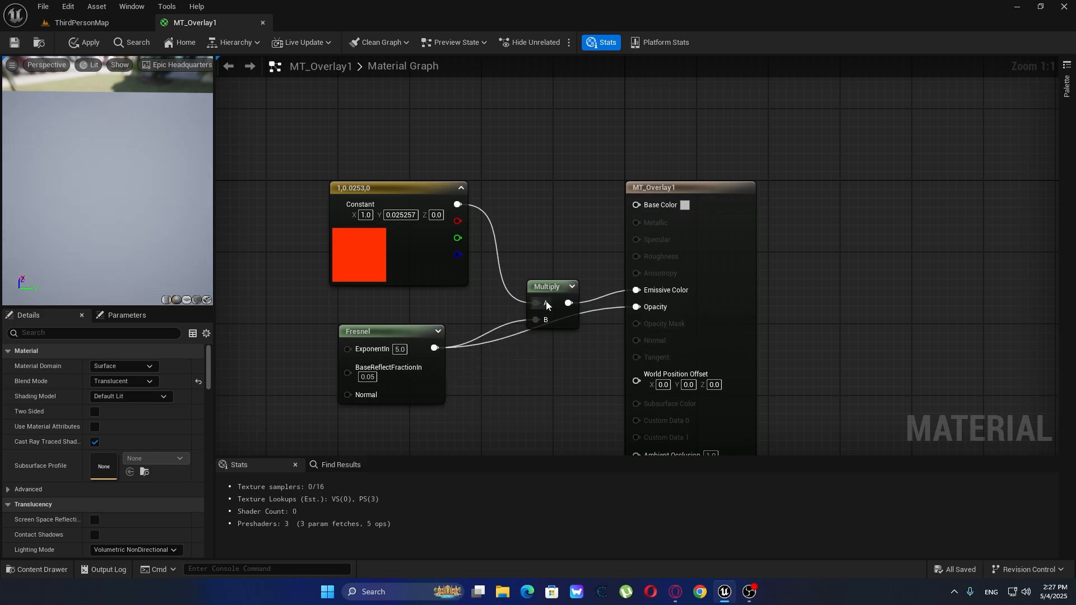
left_click_drag(556, 286, 547, 259)
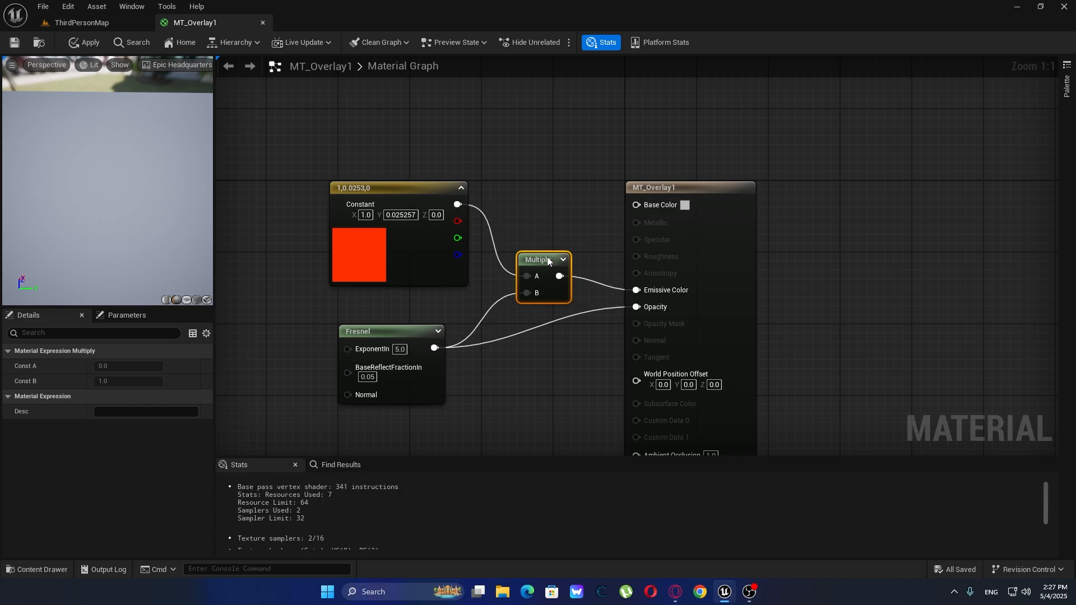
left_click(563, 232)
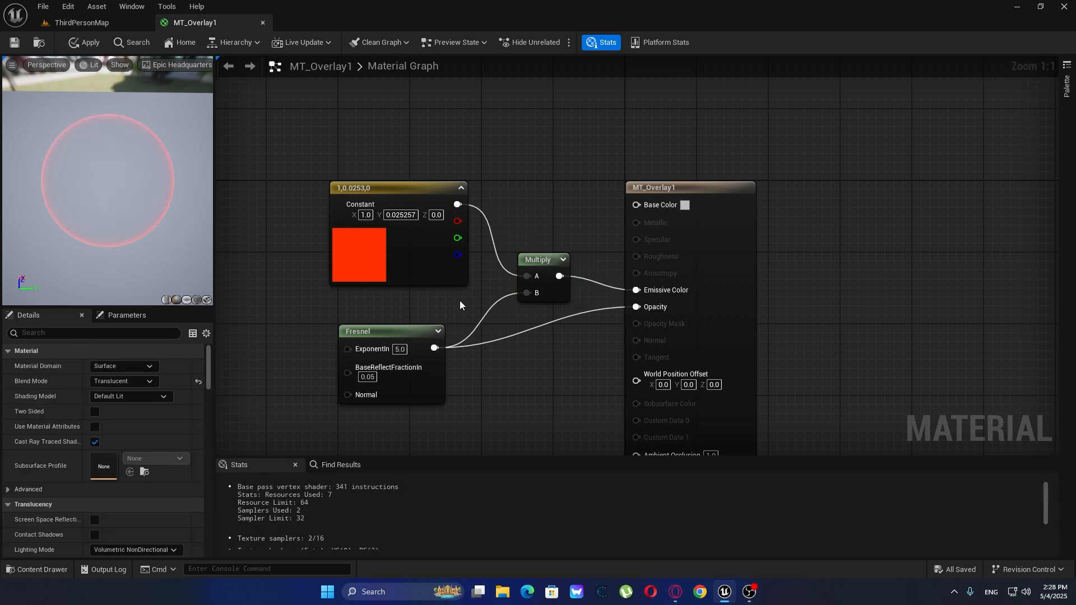
Set the Fresnel node's ExponentIn to 2.5, inspect the preview sphere and apply the material.
left_click(401, 349)
type("2")
key("Return")
type(".5")
key("Return")
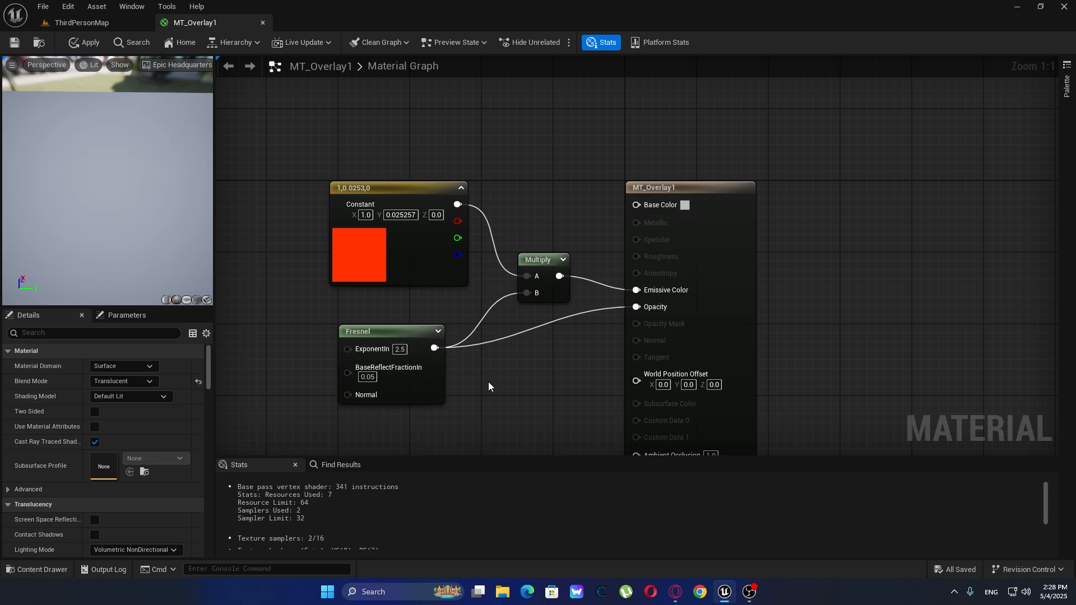
left_click_drag(106, 179, 128, 202)
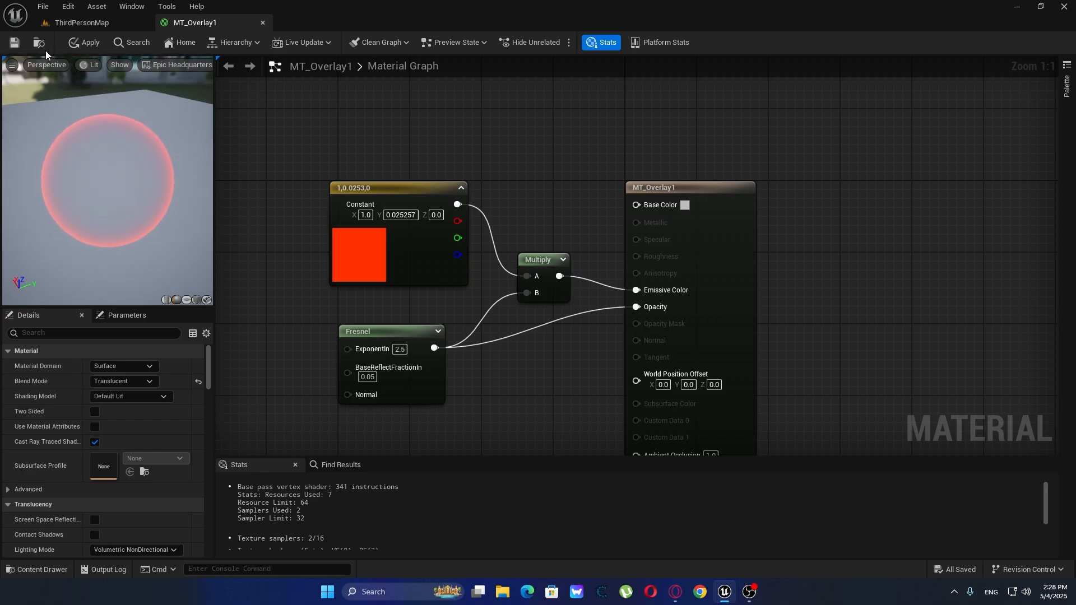
left_click(91, 47)
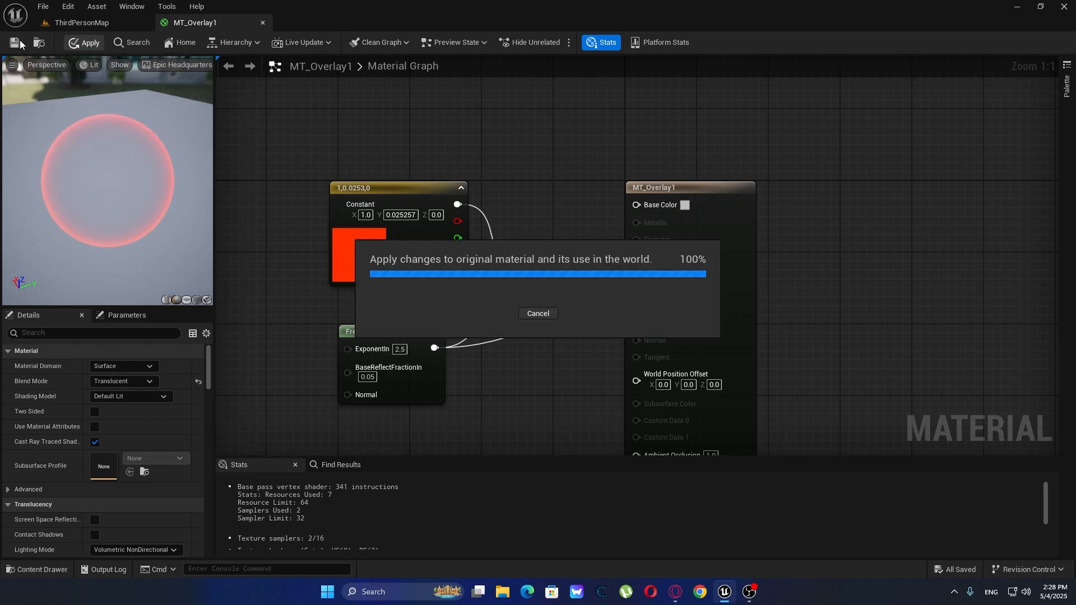
Save the MT_Overlay1 material and look over its finished node graph.
left_click(20, 41)
right_click_drag(326, 159, 470, 116)
left_click_drag(461, 106, 667, 389)
left_click(683, 375)
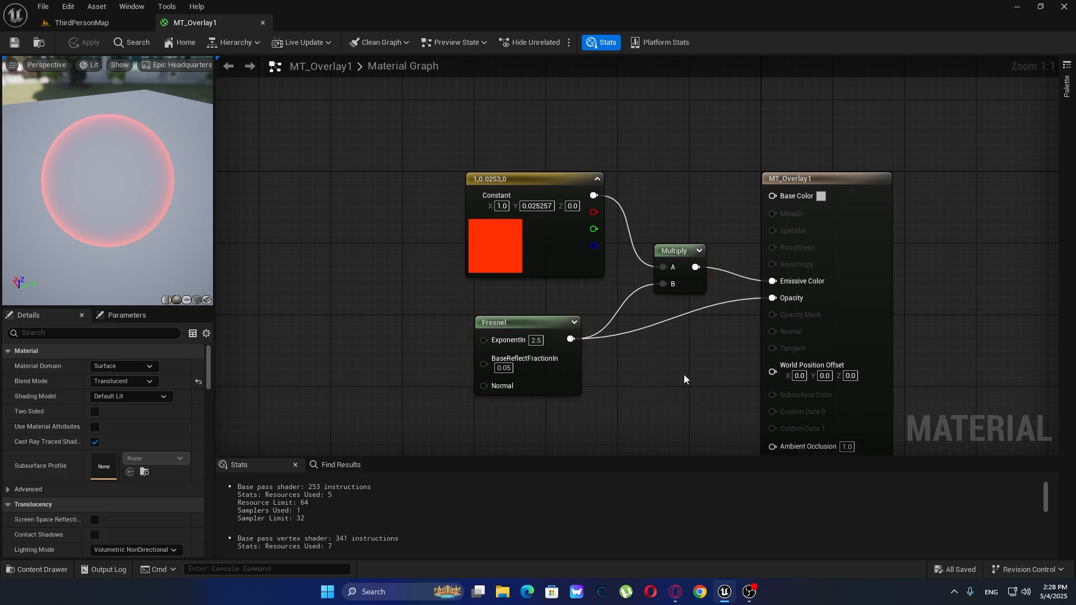
Open the BP_ThirdPersonCharacter blueprint from the ThirdPerson Blueprints folder and show the character in its viewport.
left_click(89, 23)
left_click(40, 569)
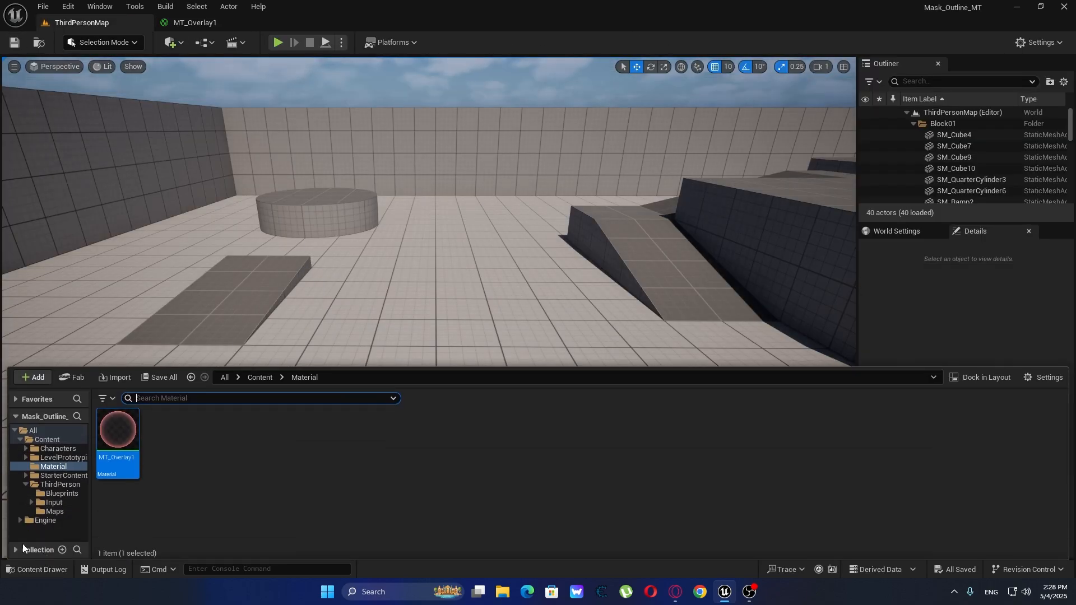
left_click(76, 449)
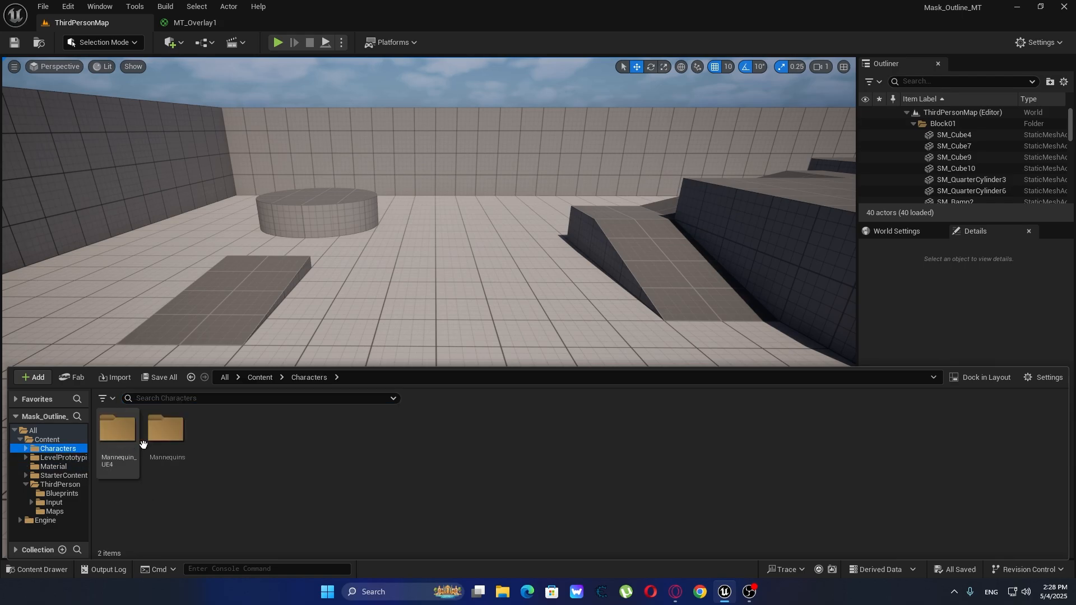
left_click(187, 449)
left_click(60, 503)
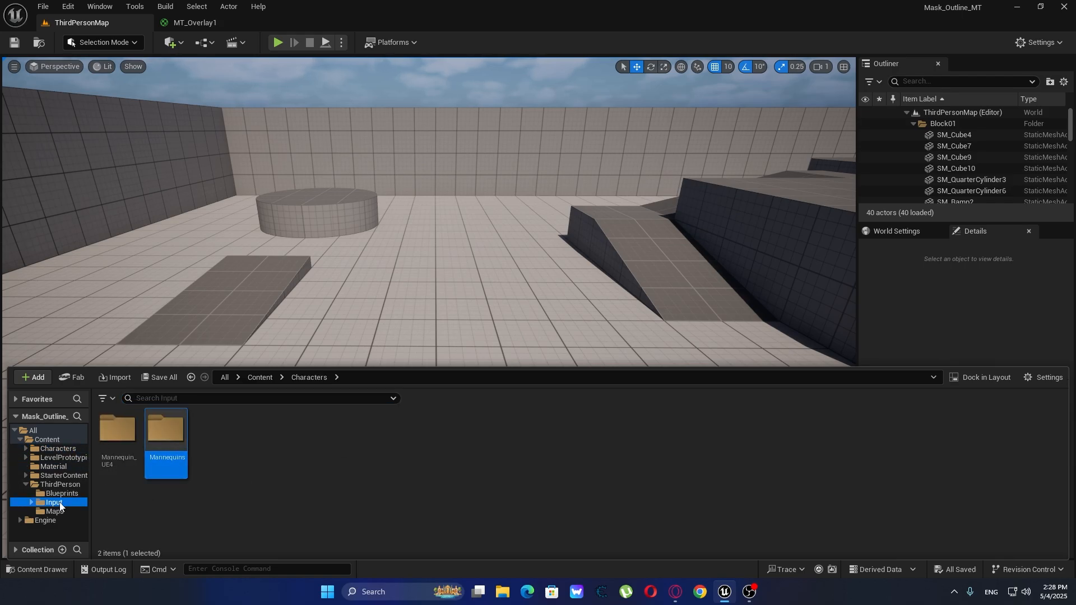
left_click(65, 494)
double_click(134, 452)
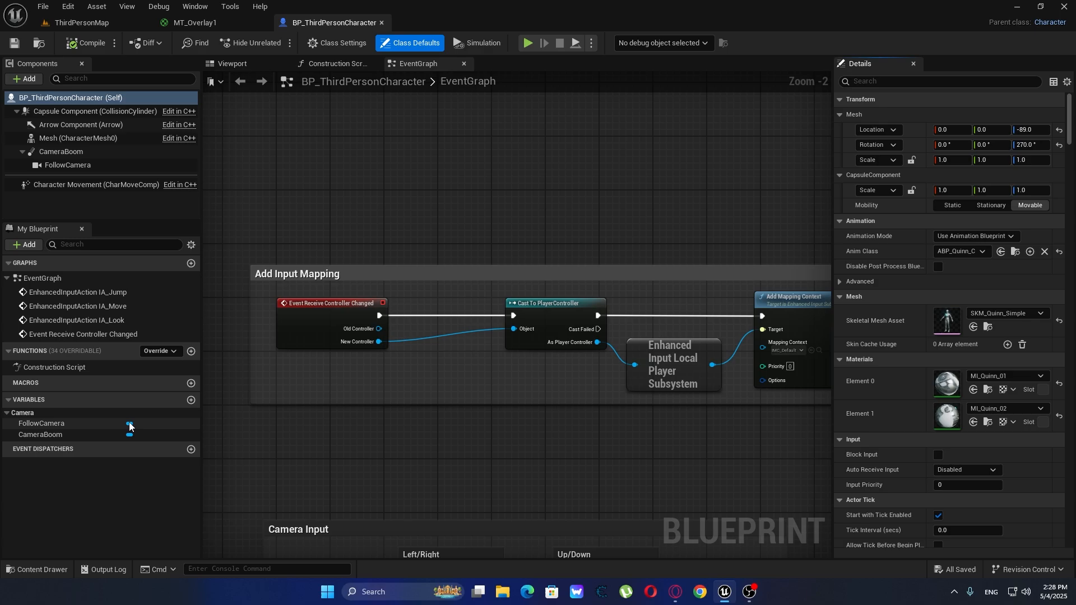
left_click(224, 64)
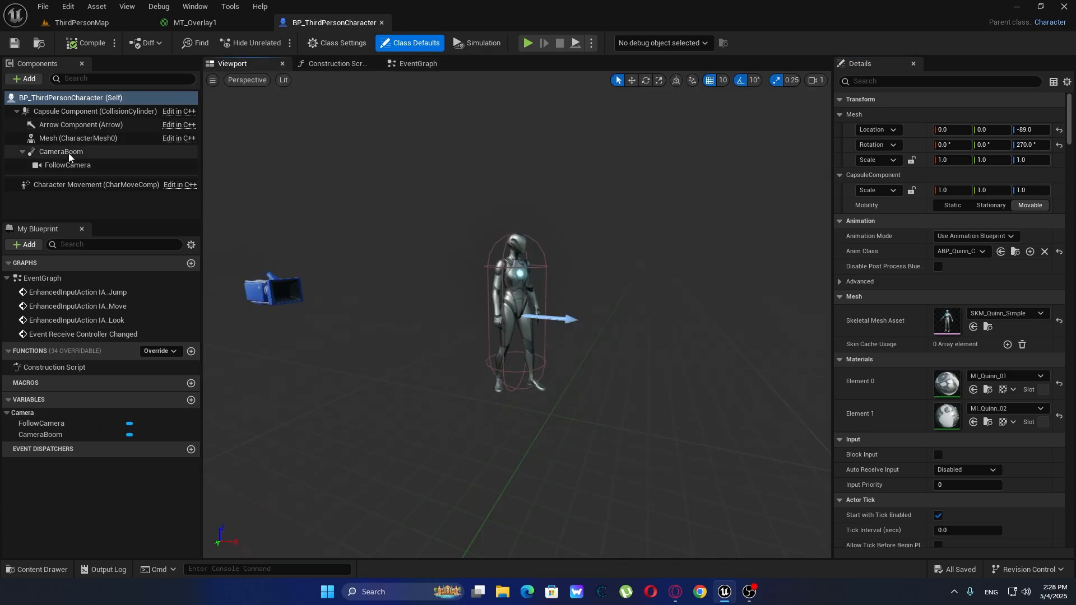
Assign MT_Overlay1 as the Overlay Material of the character's Mesh component.
left_click(69, 138)
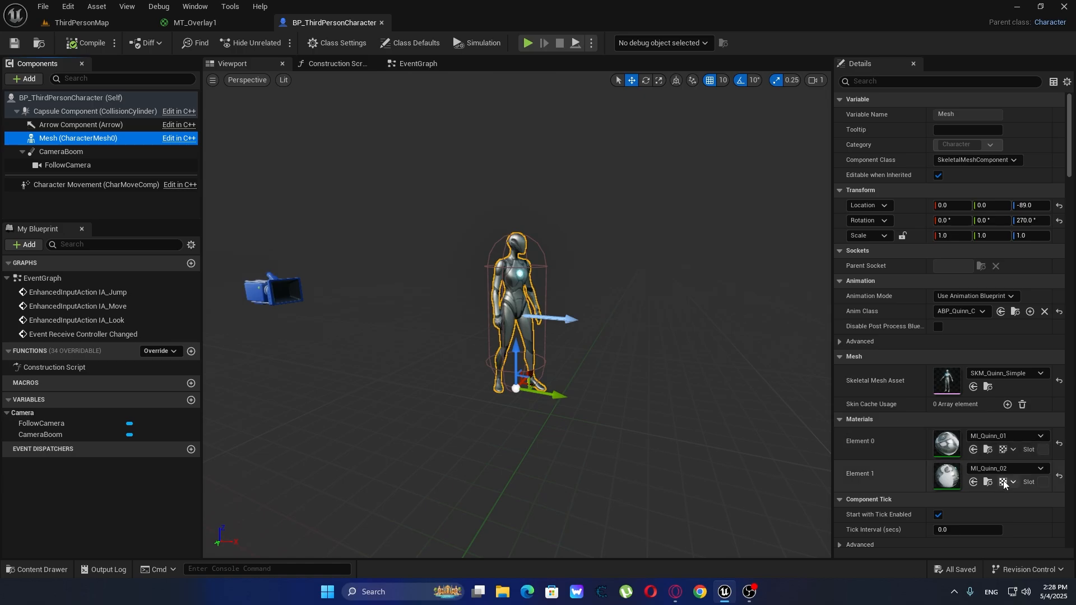
left_click(907, 82)
type("o")
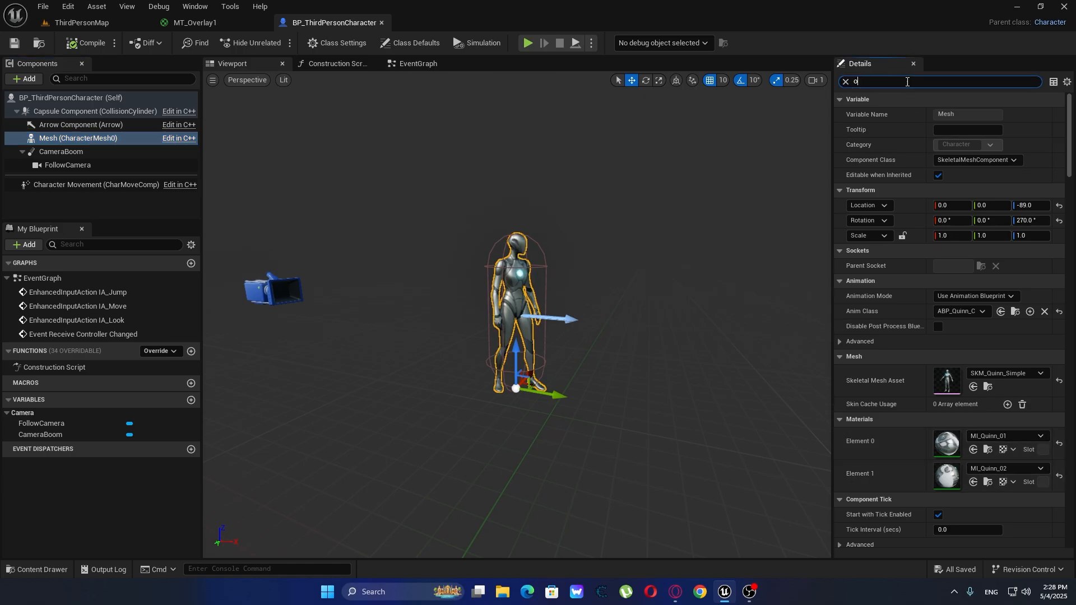
type("verla")
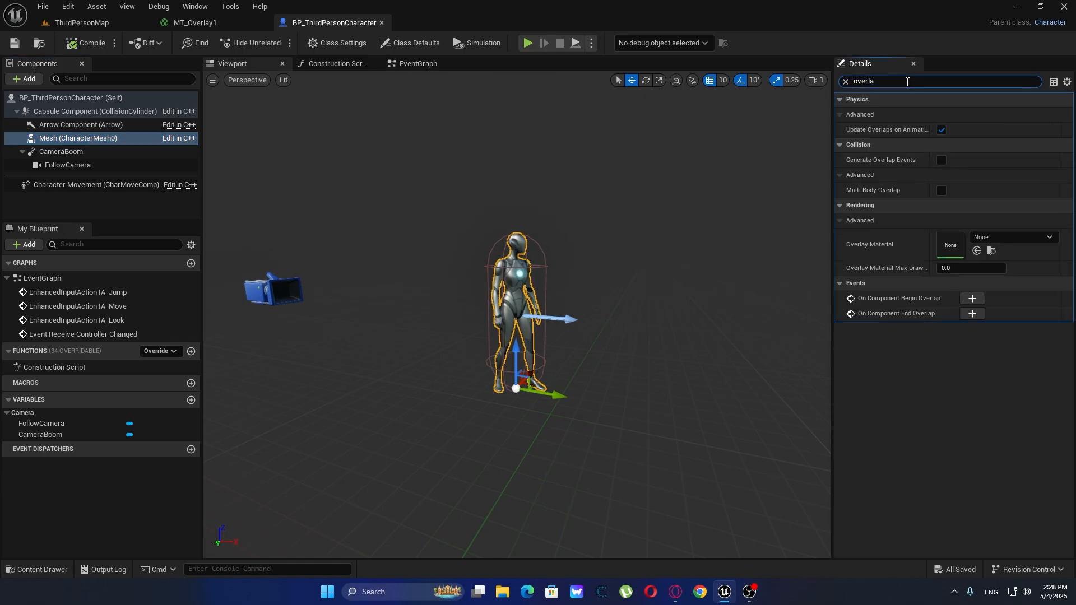
left_click(982, 237)
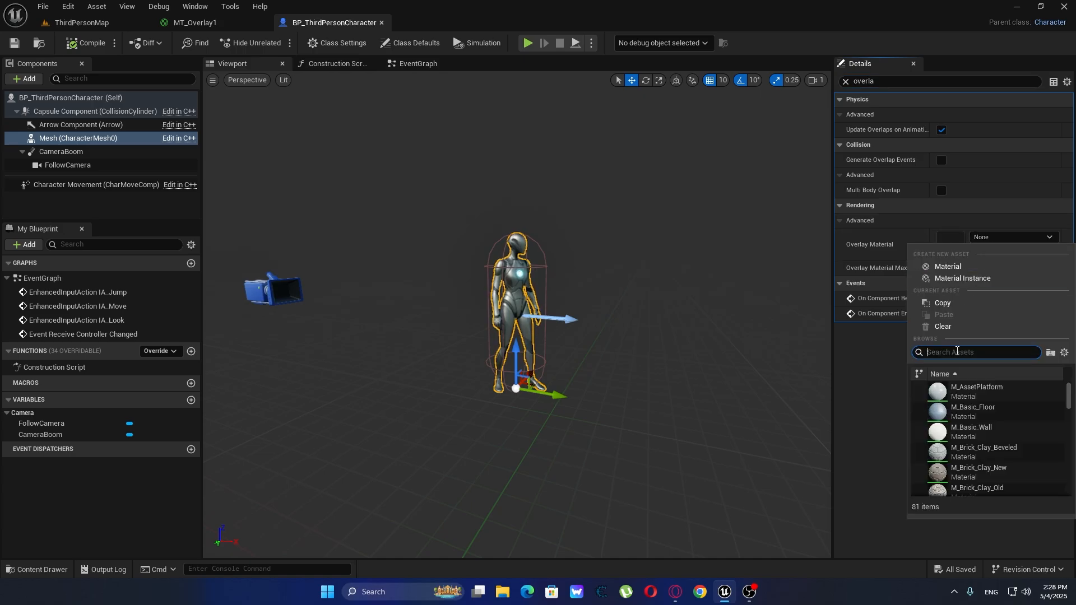
type("MT_")
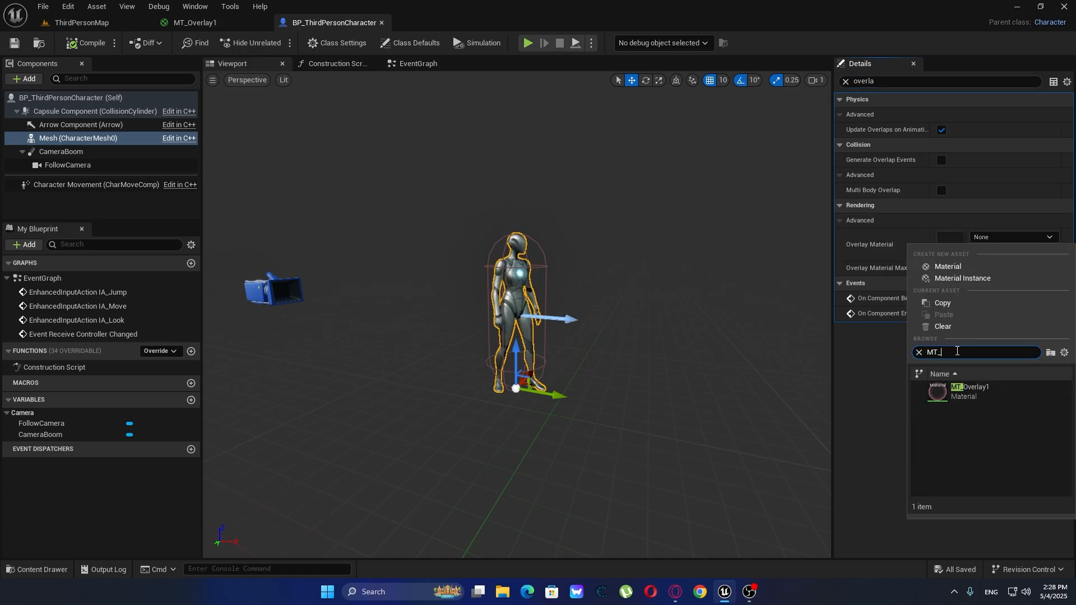
left_click(975, 391)
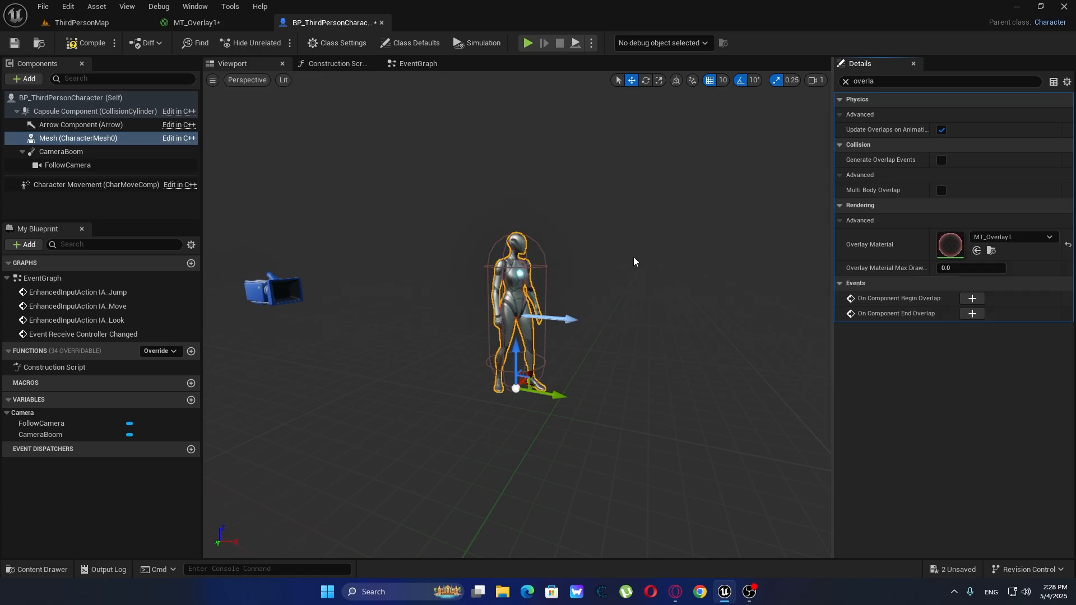
Inspect the overlay on the character up close, then compile and save the blueprint.
right_click_drag(633, 256, 552, 208)
left_click(89, 44)
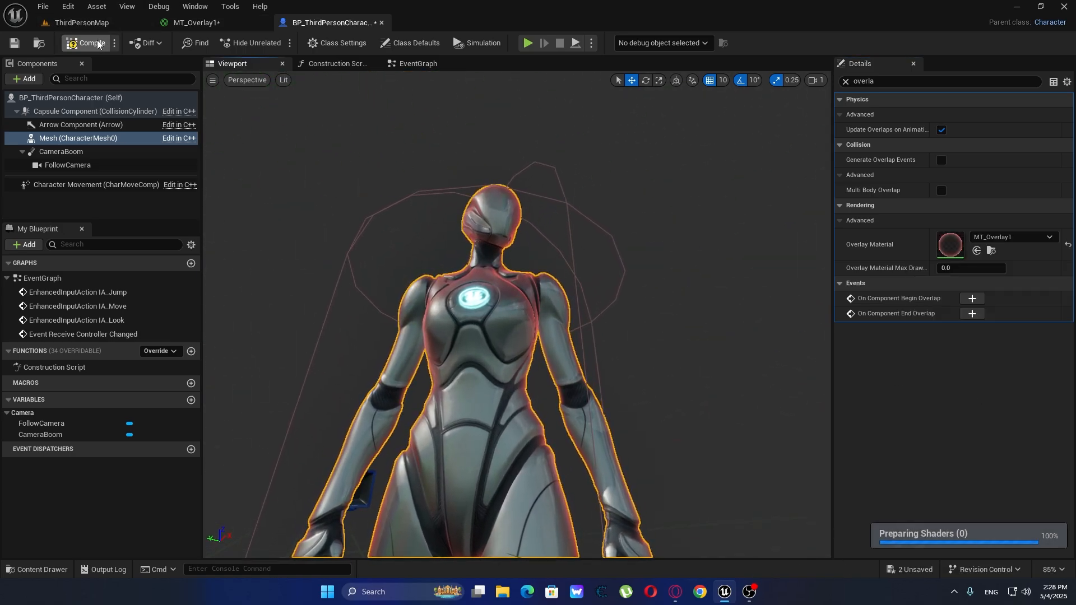
left_click(16, 43)
Play-test ThirdPersonMap, running and jumping around the level to examine the character's outline from several angles, and end the session.
left_click(82, 22)
left_click(278, 42)
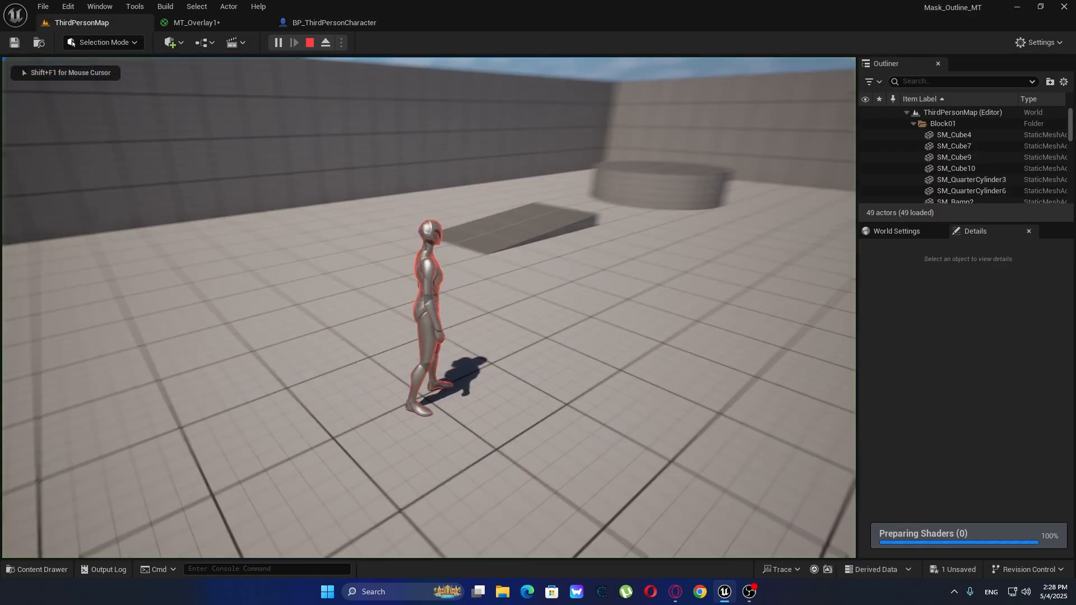
key("w")
key("a")
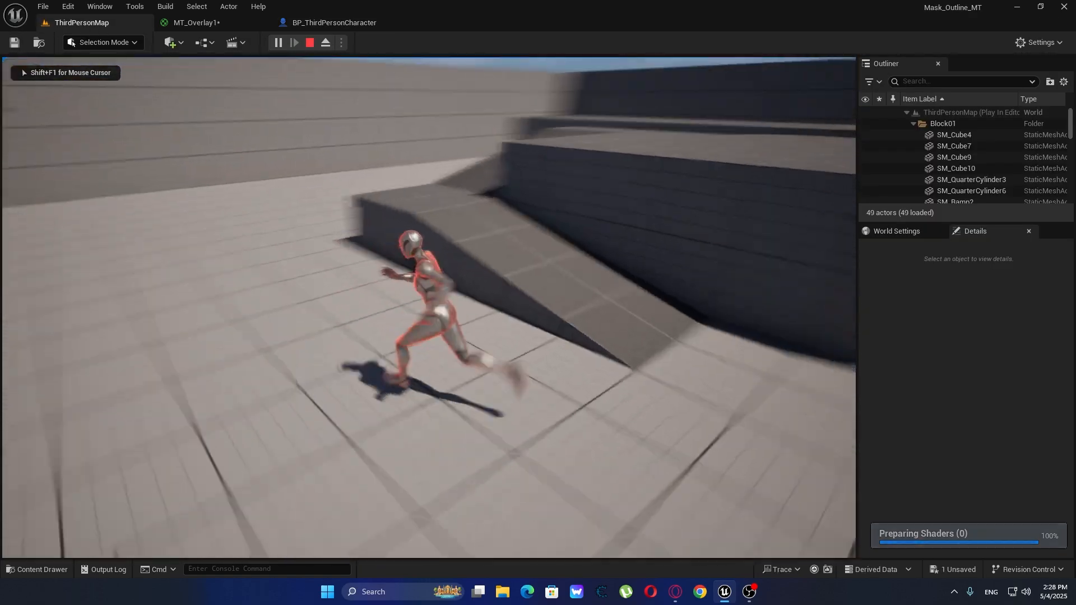
key("s")
key("a")
key("space")
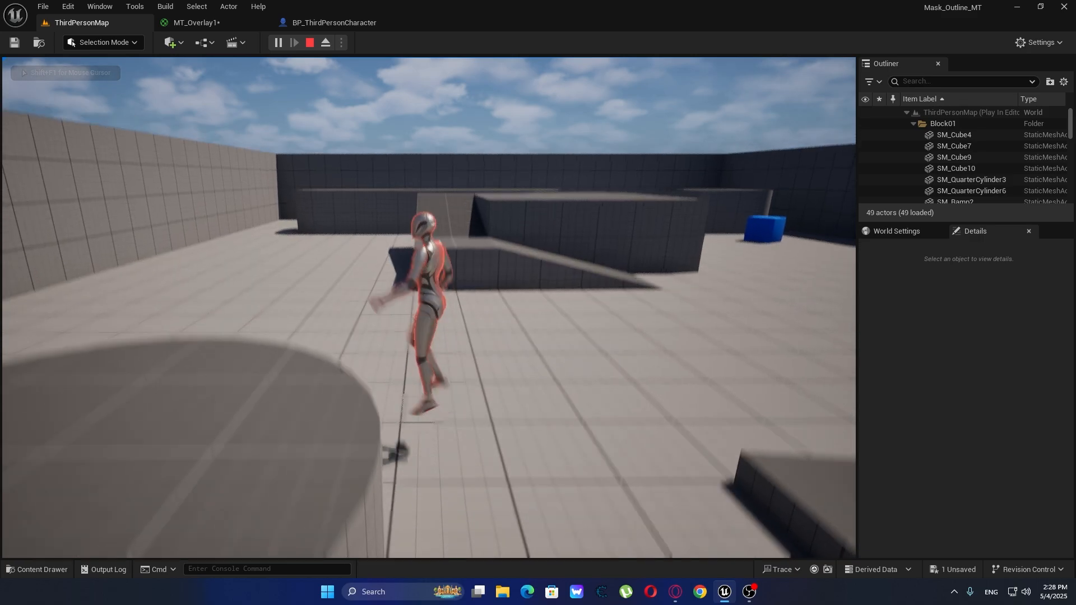
key("d")
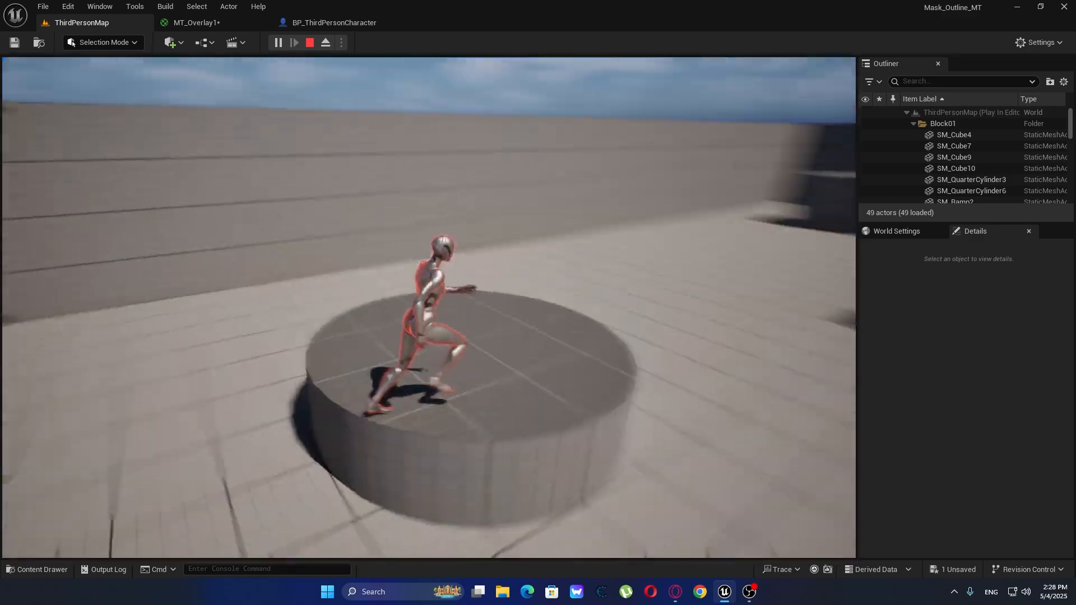
key("w")
key("s")
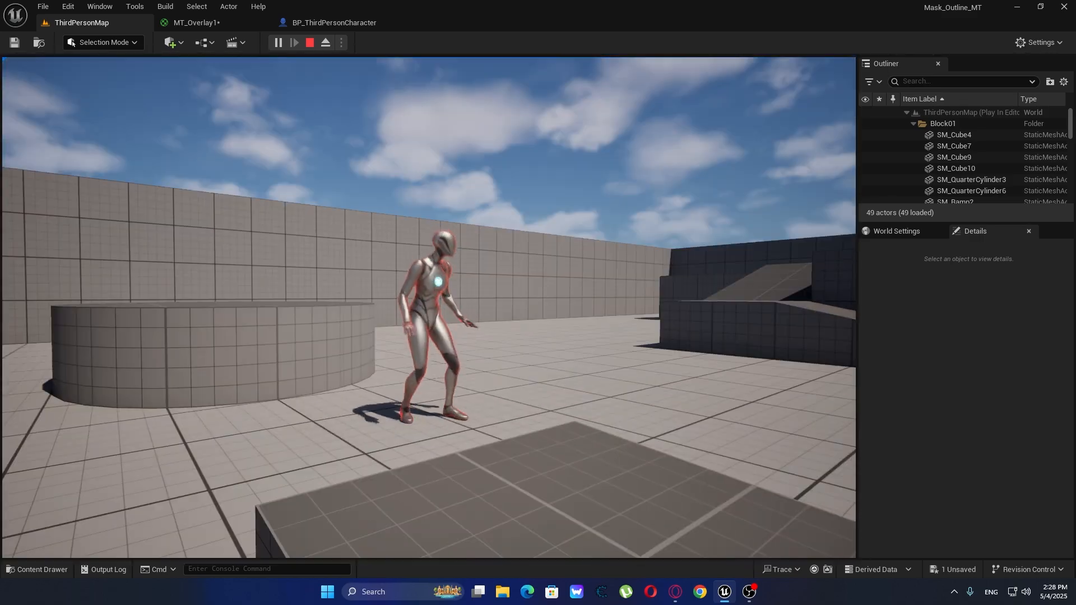
key("w")
key("space")
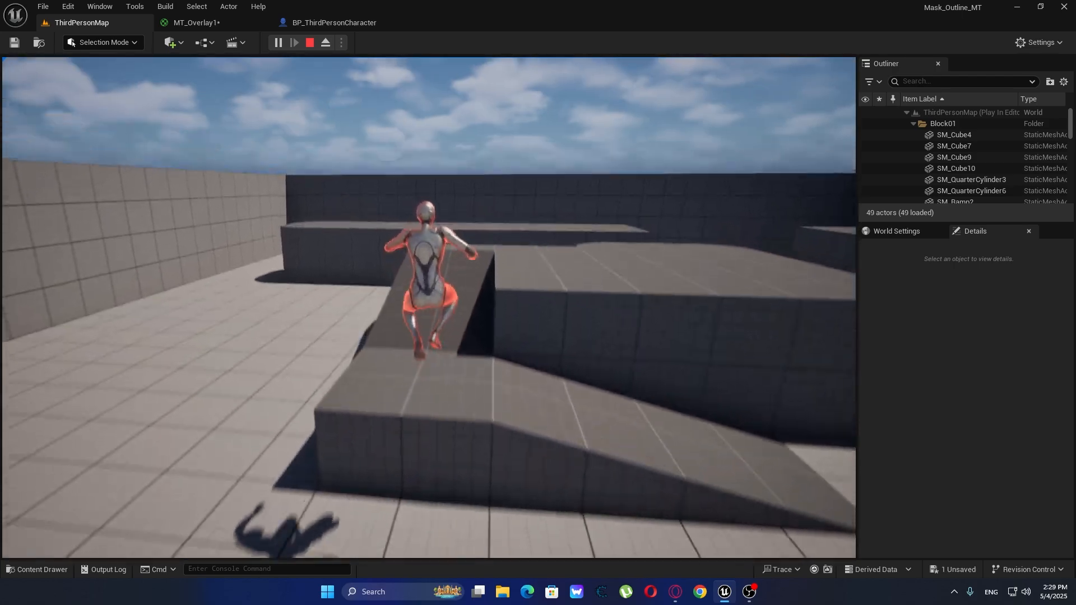
key("w")
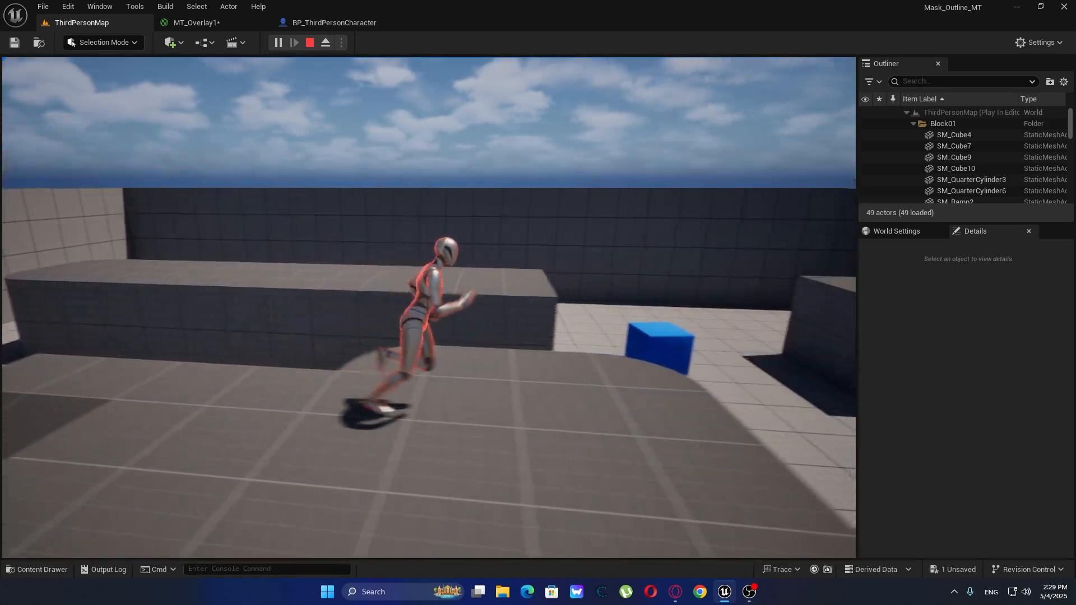
key("w")
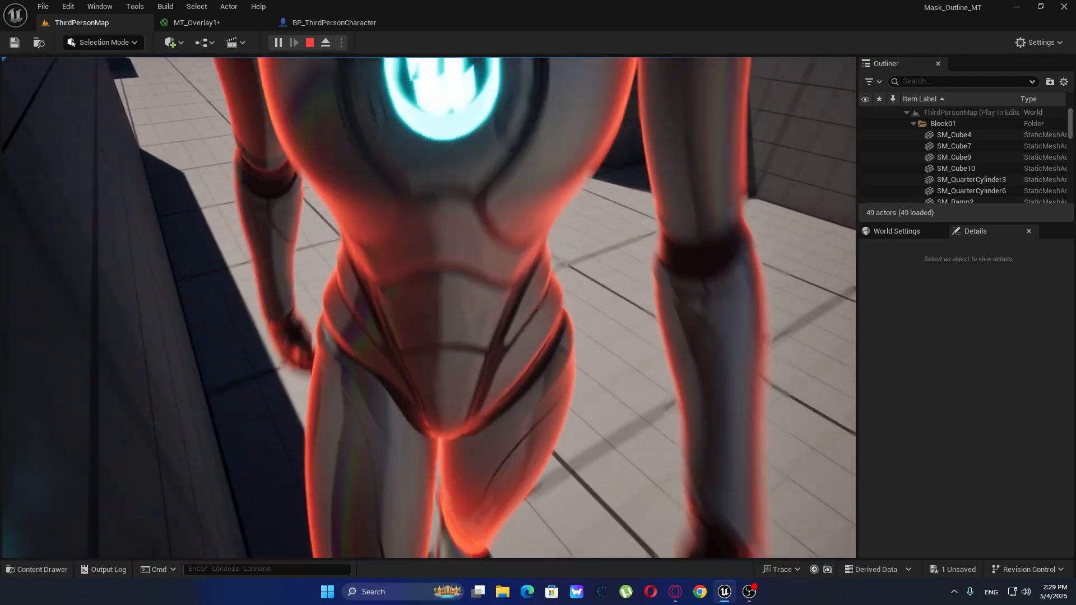
key("w")
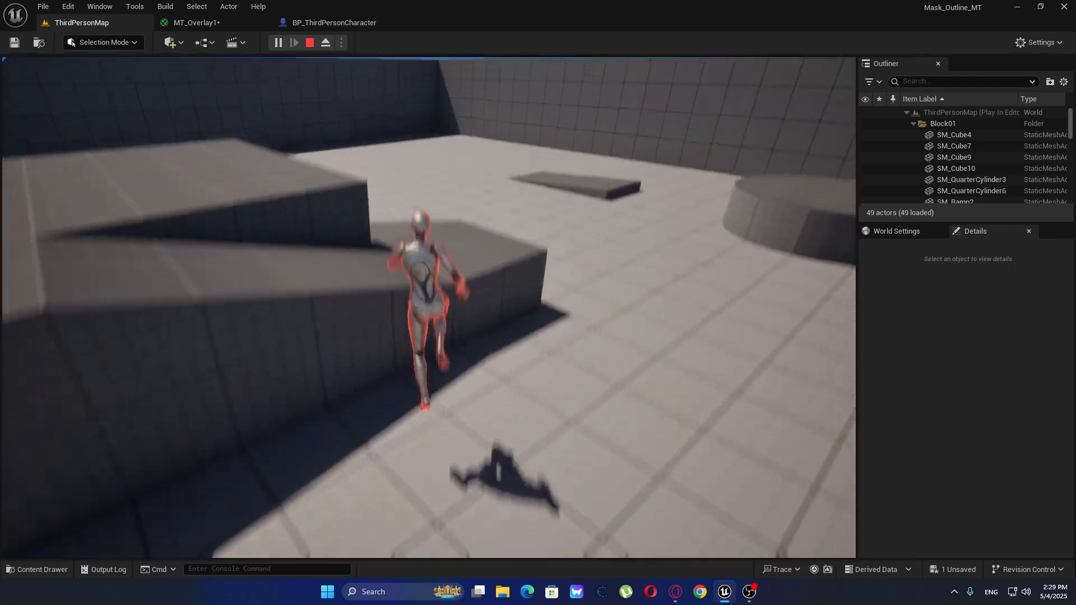
key("Escape")
Review the colour, Fresnel and Multiply nodes in the MT_Overlay1 graph and save the material.
left_click(193, 23)
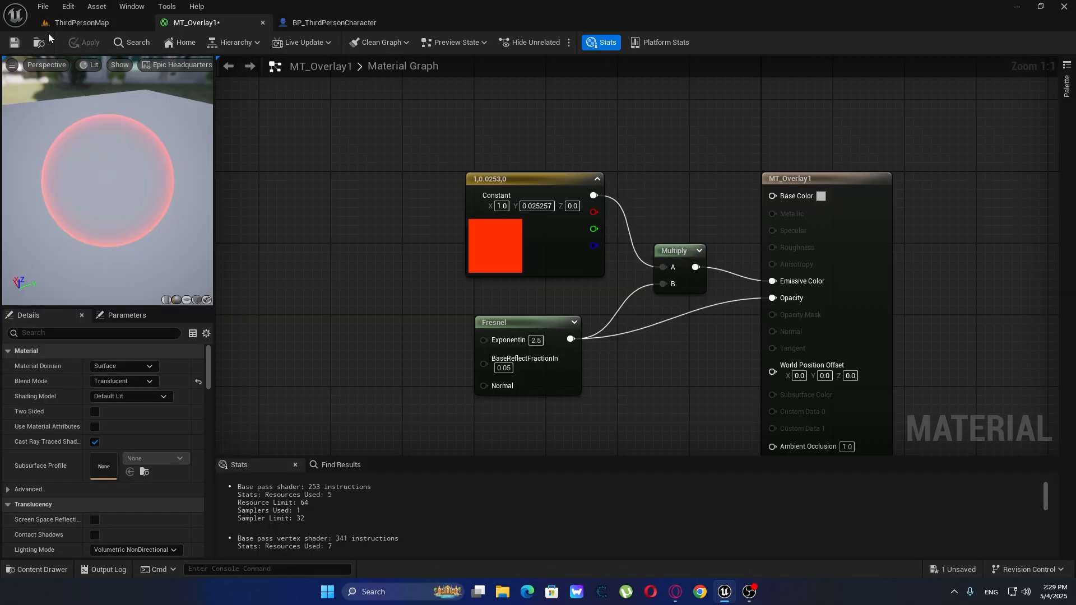
left_click_drag(453, 305, 594, 387)
left_click(659, 354)
right_click_drag(643, 365, 561, 335)
left_click_drag(405, 264, 453, 317)
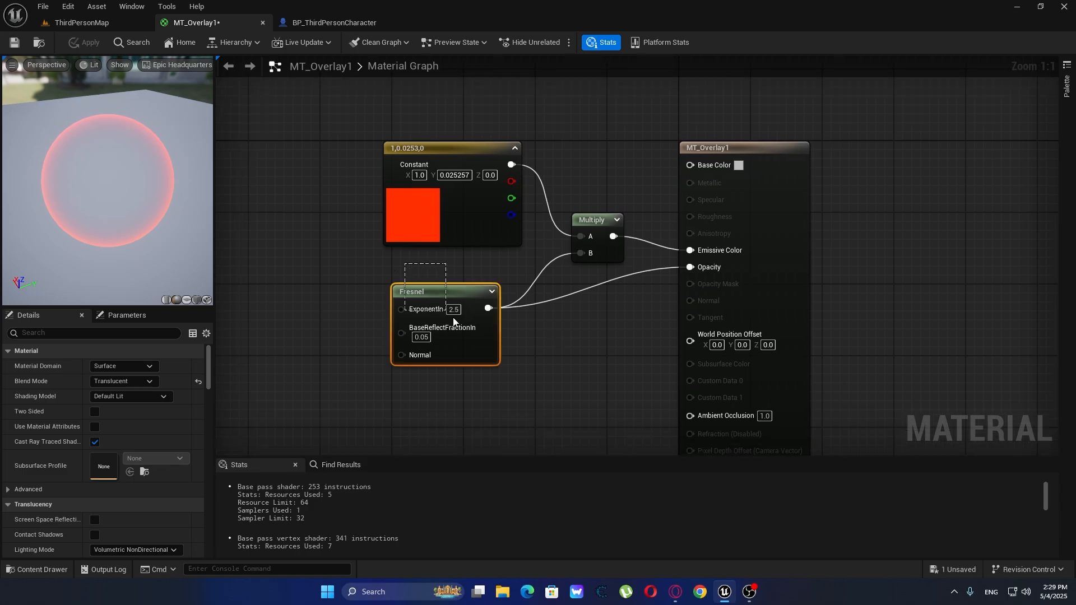
left_click_drag(549, 362, 565, 358)
right_click_drag(565, 357, 629, 416)
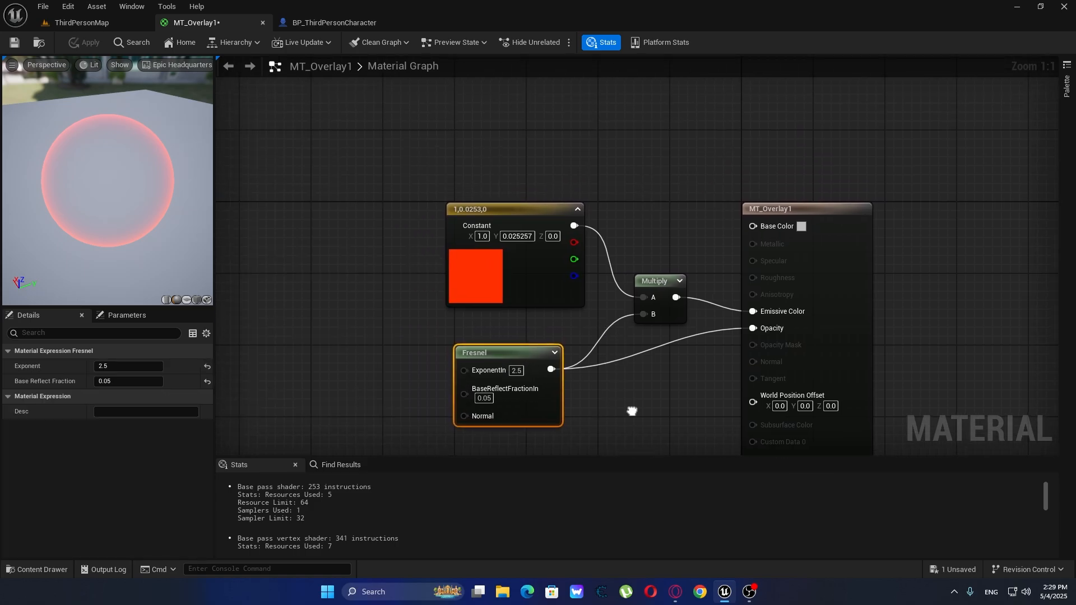
left_click(591, 330)
right_click_drag(605, 325, 648, 335)
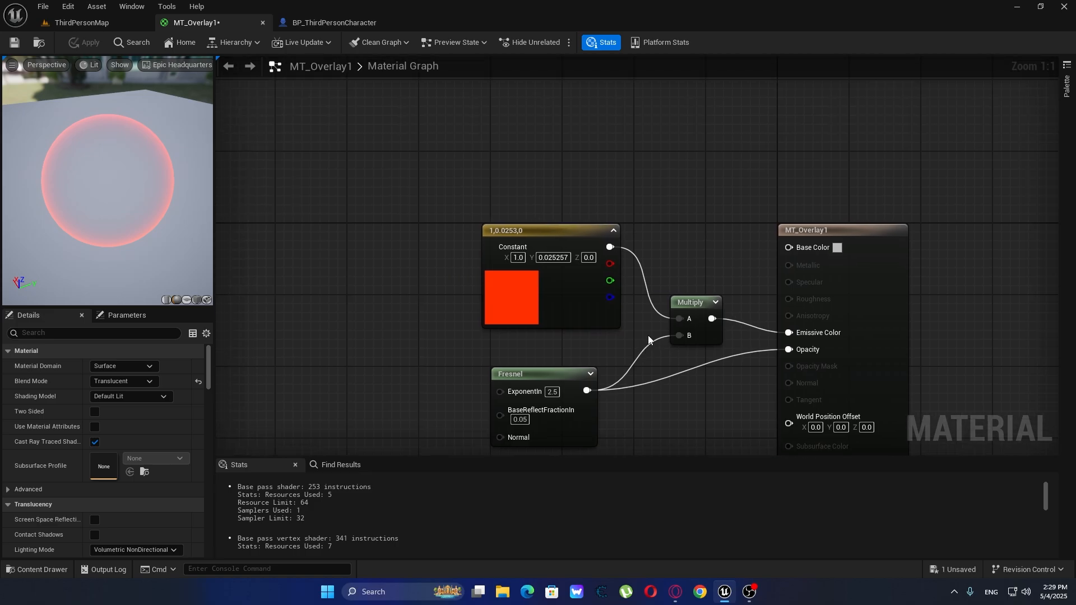
right_click_drag(665, 224, 457, 272)
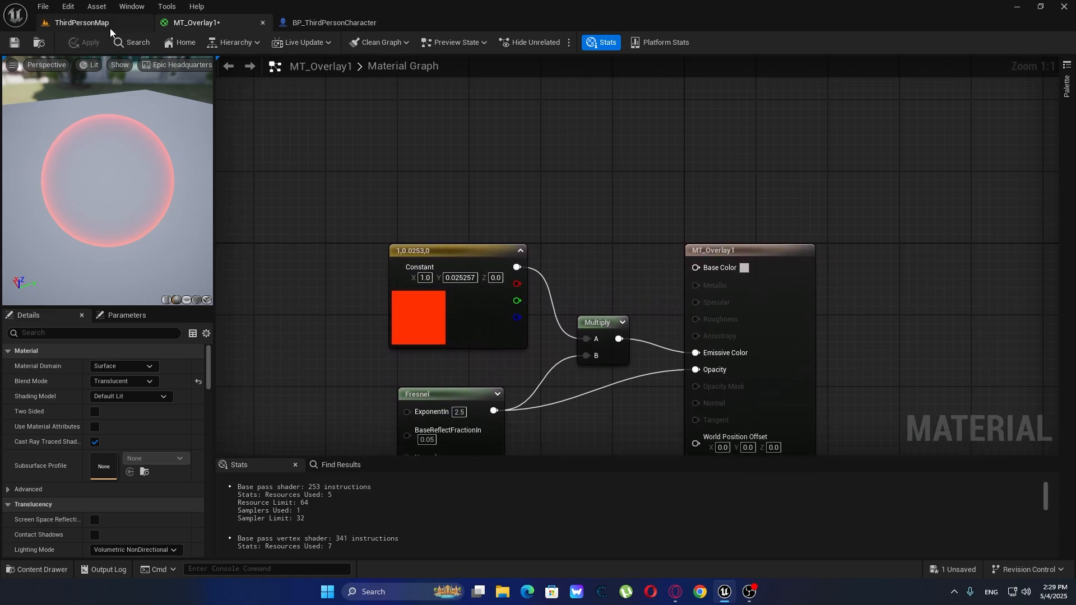
left_click(15, 42)
Create a new material named MT_Outline in the project's Material folder.
left_click(82, 22)
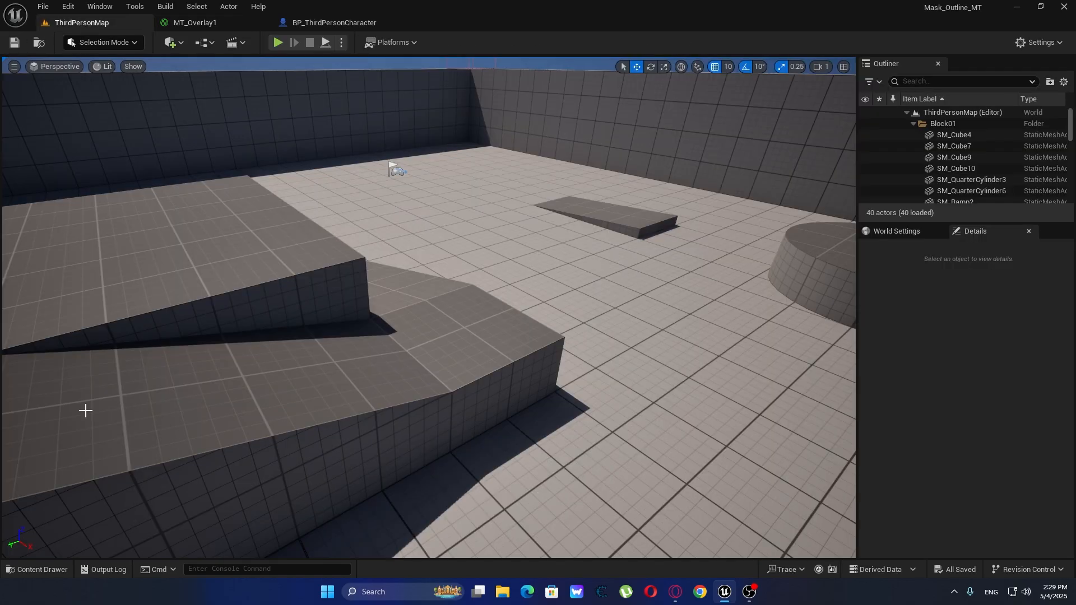
left_click(52, 566)
left_click(53, 466)
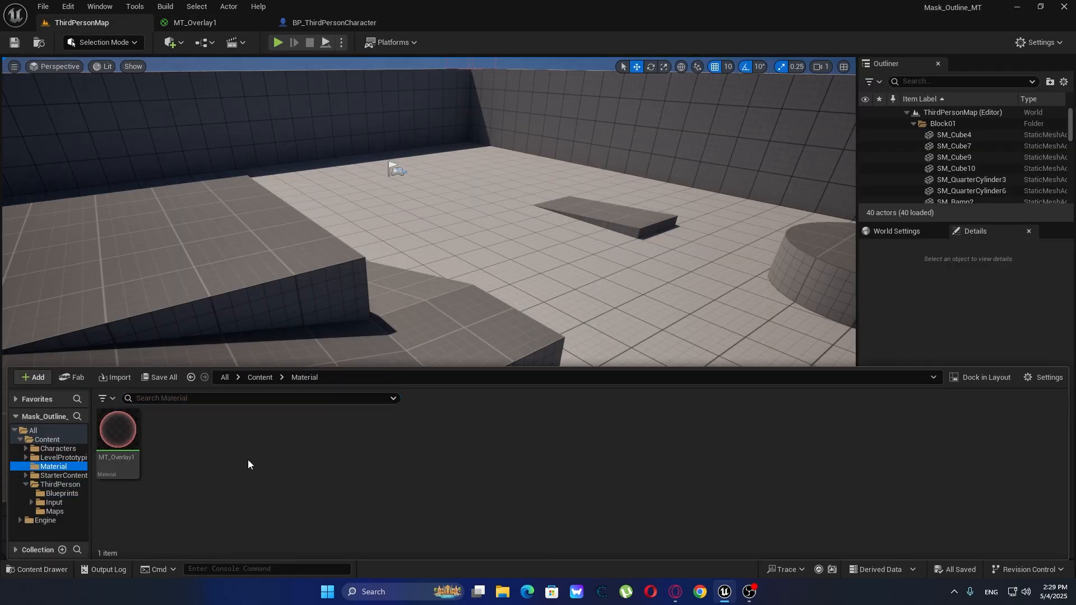
right_click(246, 458)
mouse_move(284, 444)
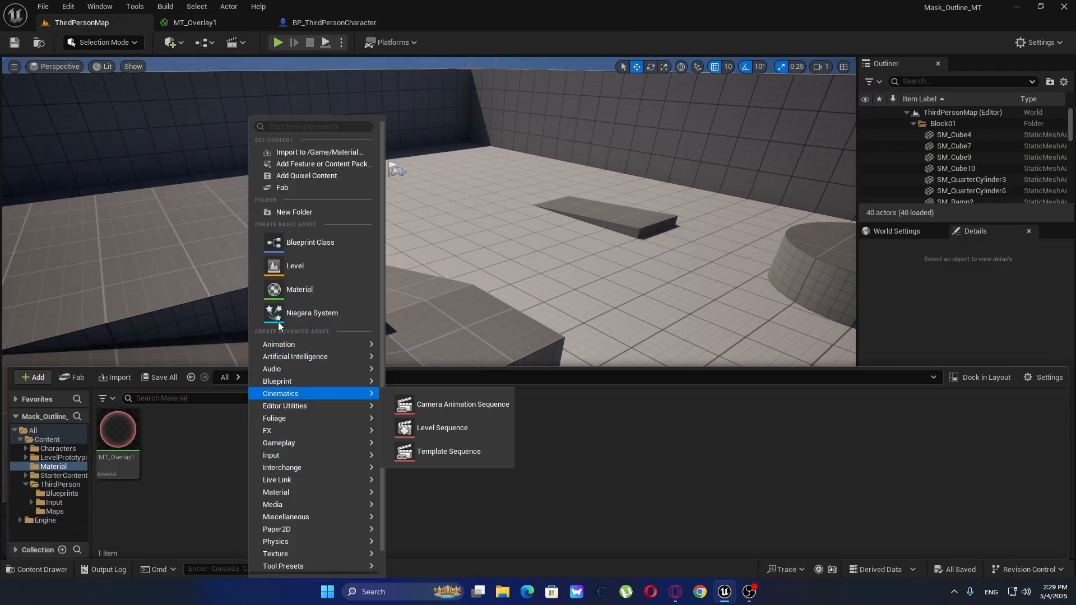
left_click(299, 289)
type("MT_")
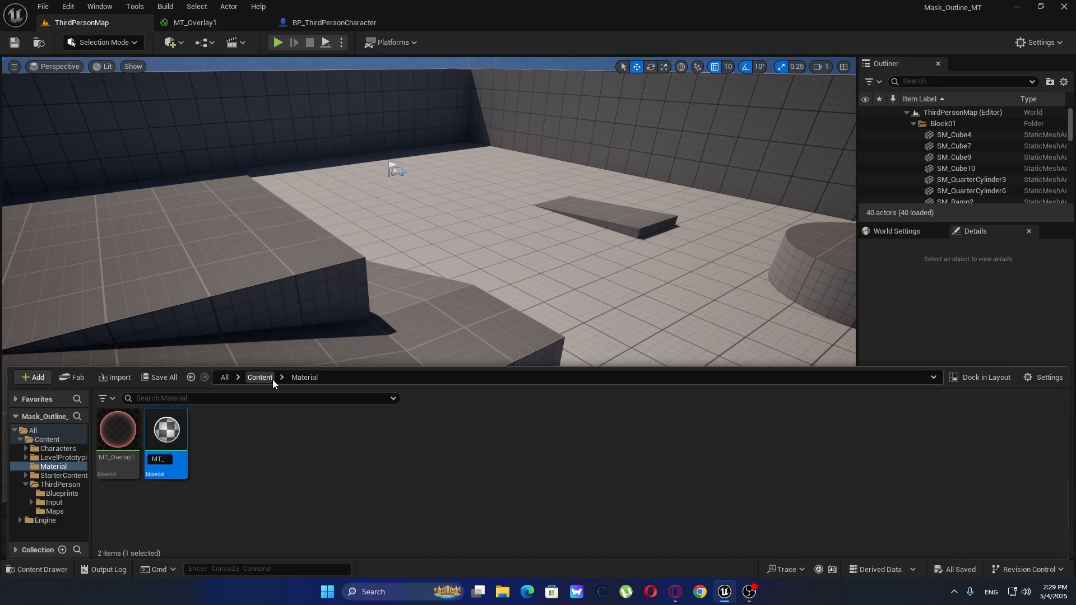
type("Outline")
key("Return")
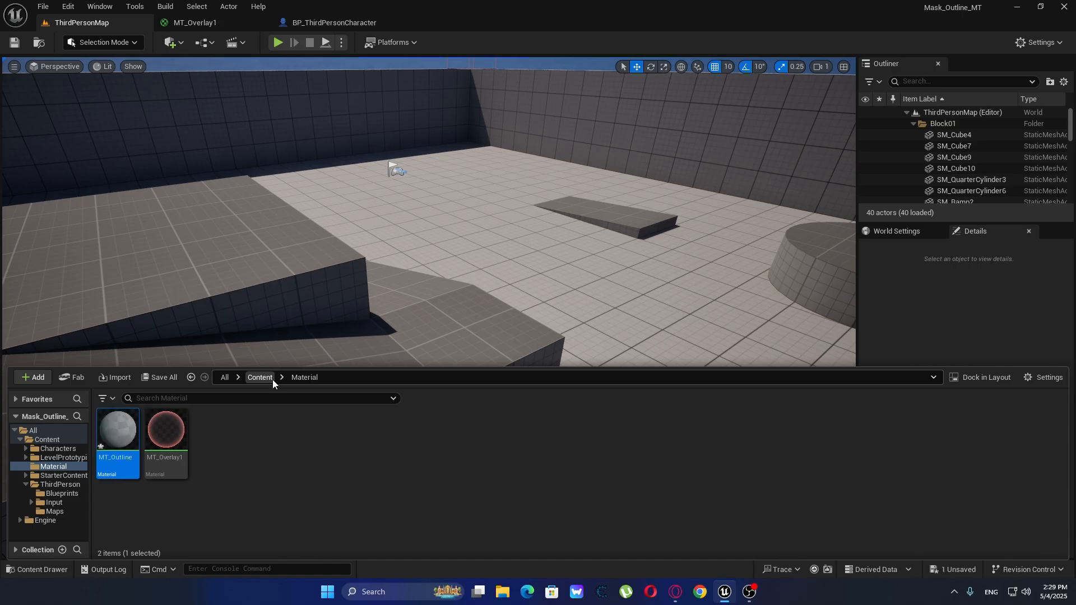
Open MT_Outline for editing in place of MT_Overlay1 and save the new material.
double_click(131, 433)
left_click(266, 23)
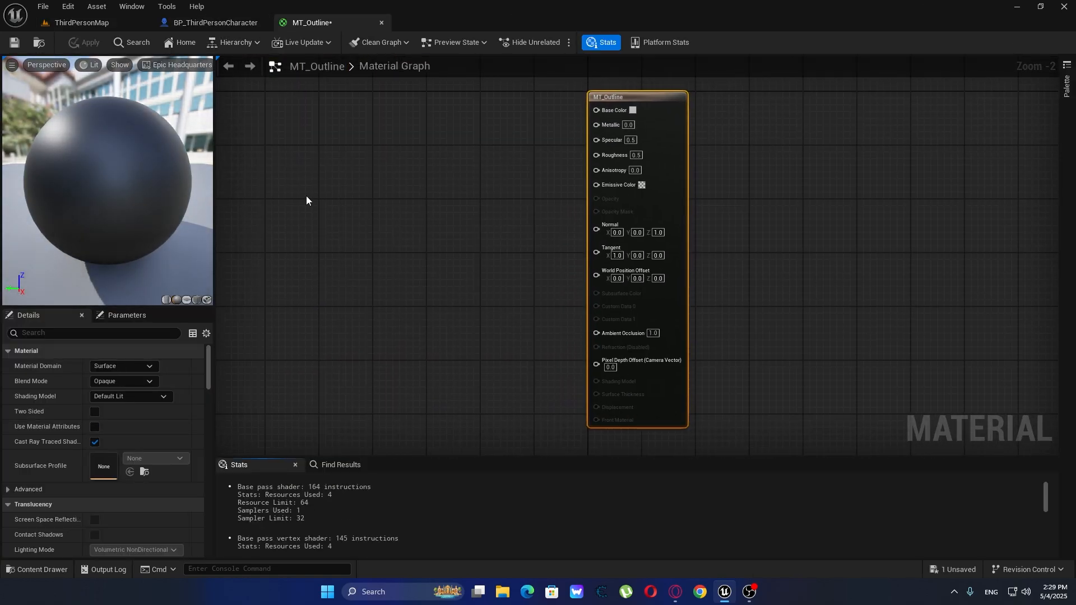
right_click_drag(342, 225, 500, 224)
left_click(14, 43)
Set MT_Outline's blend mode to Masked and its shading model to Unlit, and apply the changes.
right_click_drag(631, 259, 417, 261)
scroll(480, 264, "up", 1)
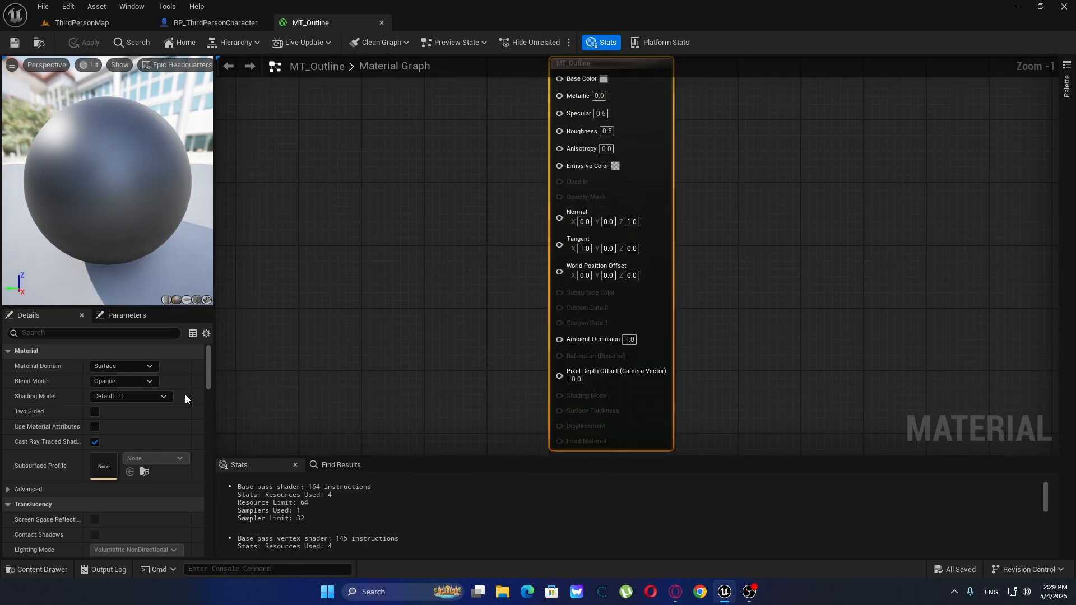
left_click(143, 381)
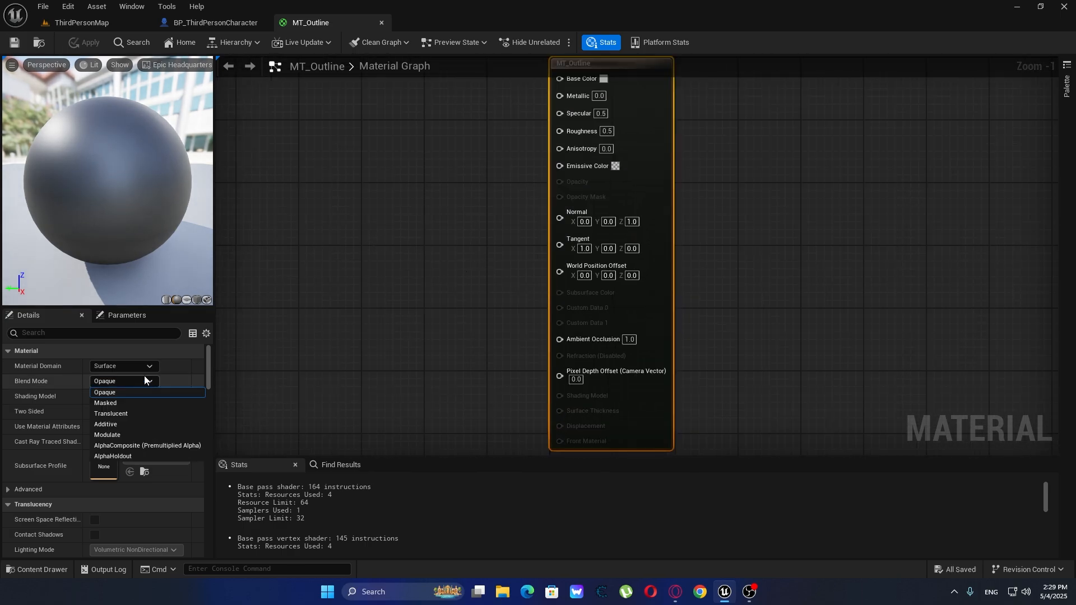
left_click(135, 404)
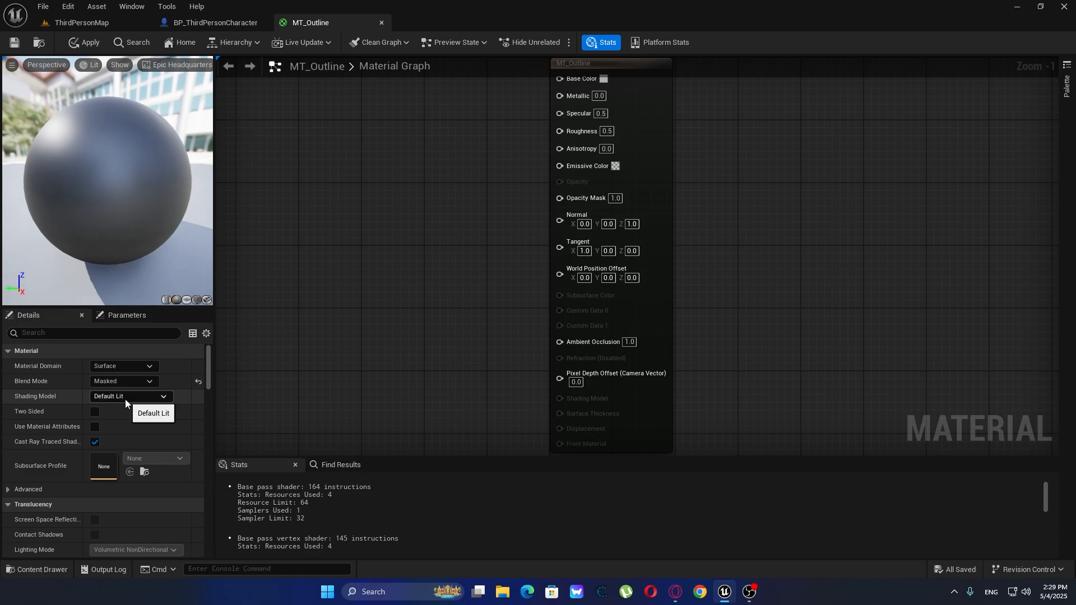
left_click(126, 399)
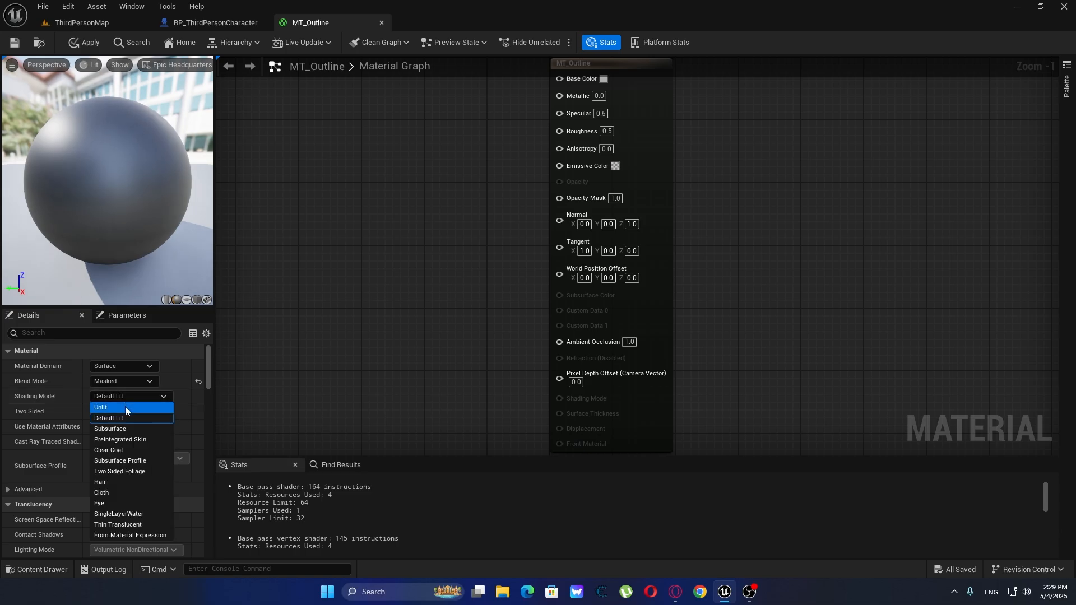
left_click(125, 407)
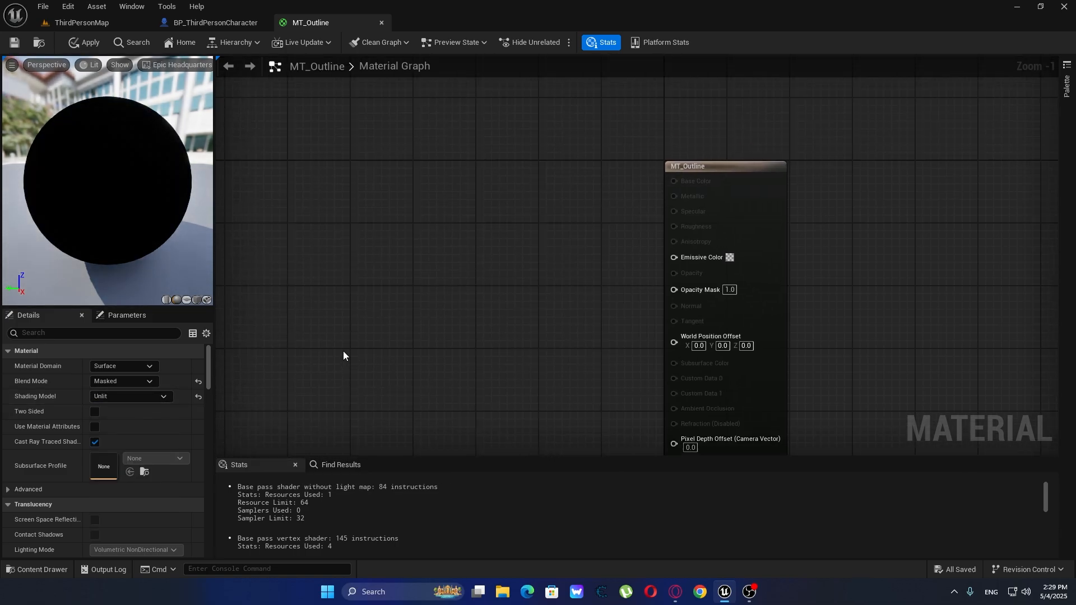
right_click_drag(343, 350, 529, 251)
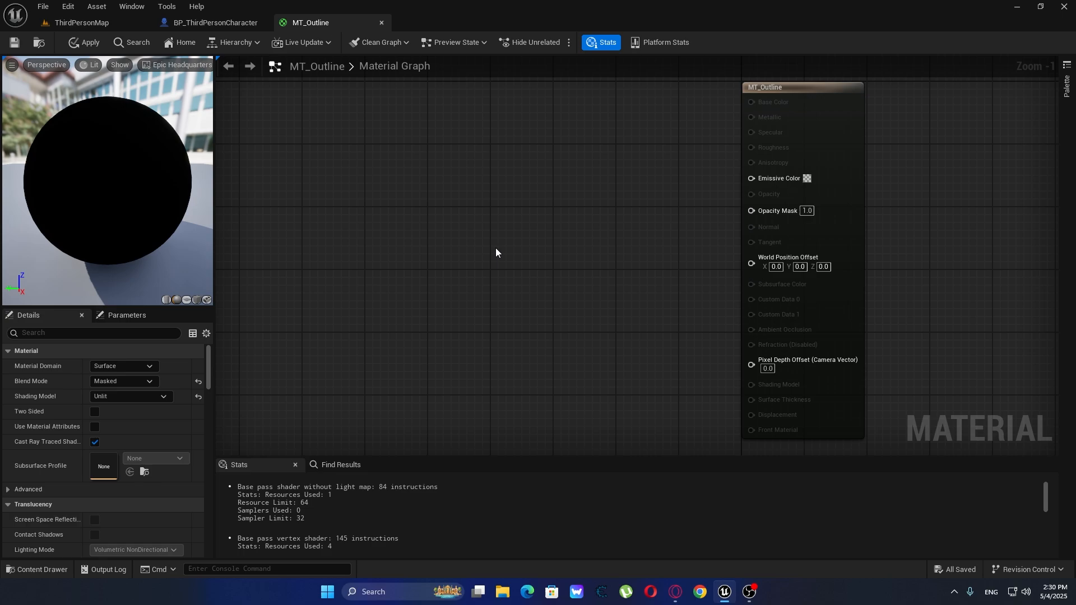
left_click(67, 38)
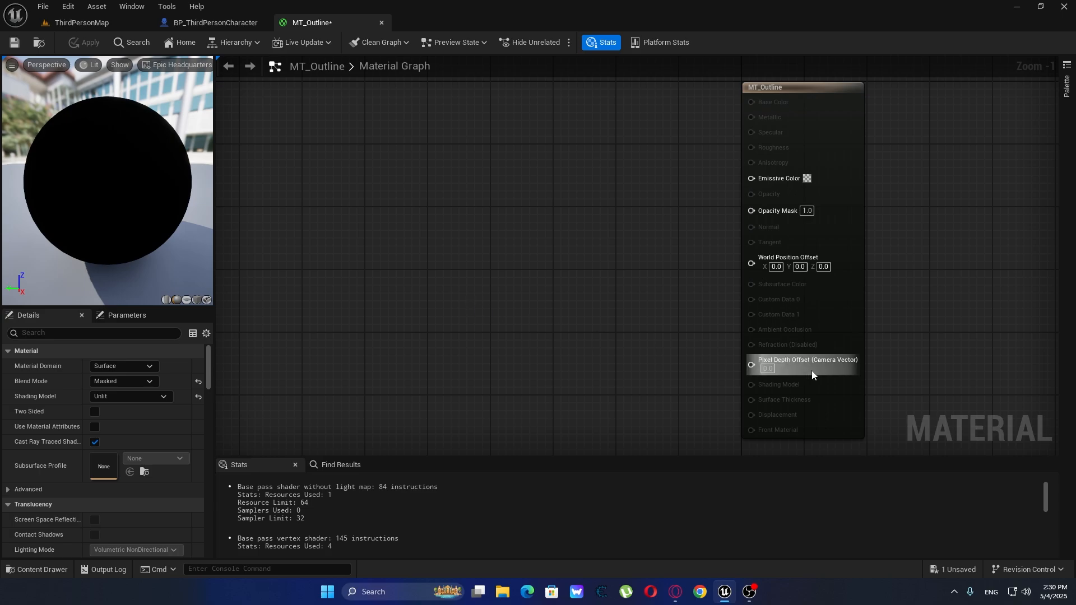
Add a VertexNormalWS node to the graph, in open space beside the MT_Outline material node.
right_click_drag(801, 279, 762, 328)
right_click(434, 316)
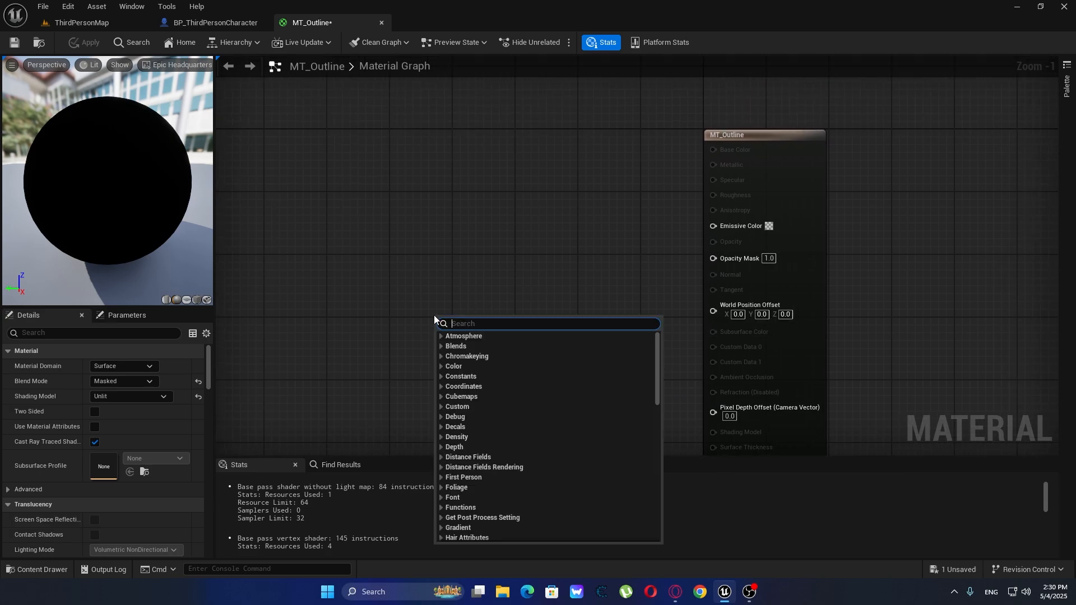
type("vertex")
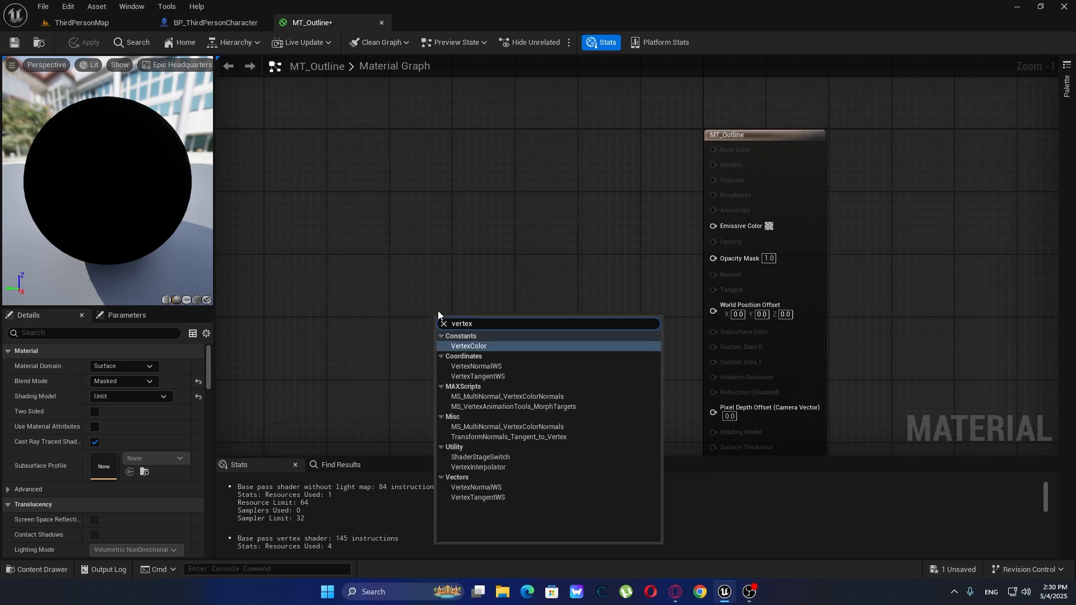
left_click(513, 488)
left_click_drag(486, 335, 491, 304)
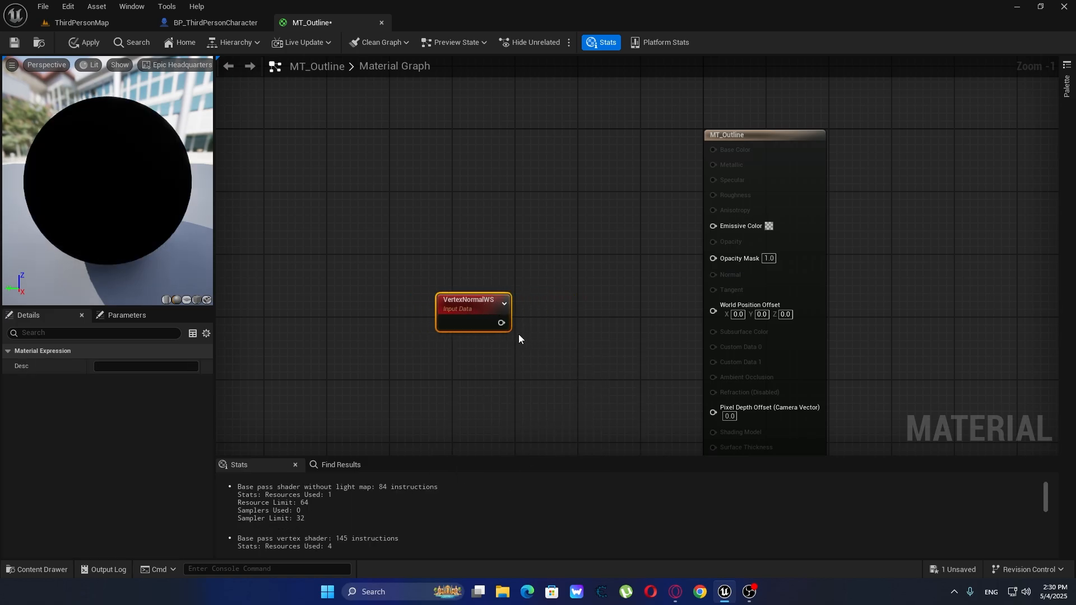
left_click(551, 328)
Feed the VertexNormalWS output into input A of a new Multiply node and line the two nodes up.
left_click_drag(501, 323, 547, 321)
type("mul")
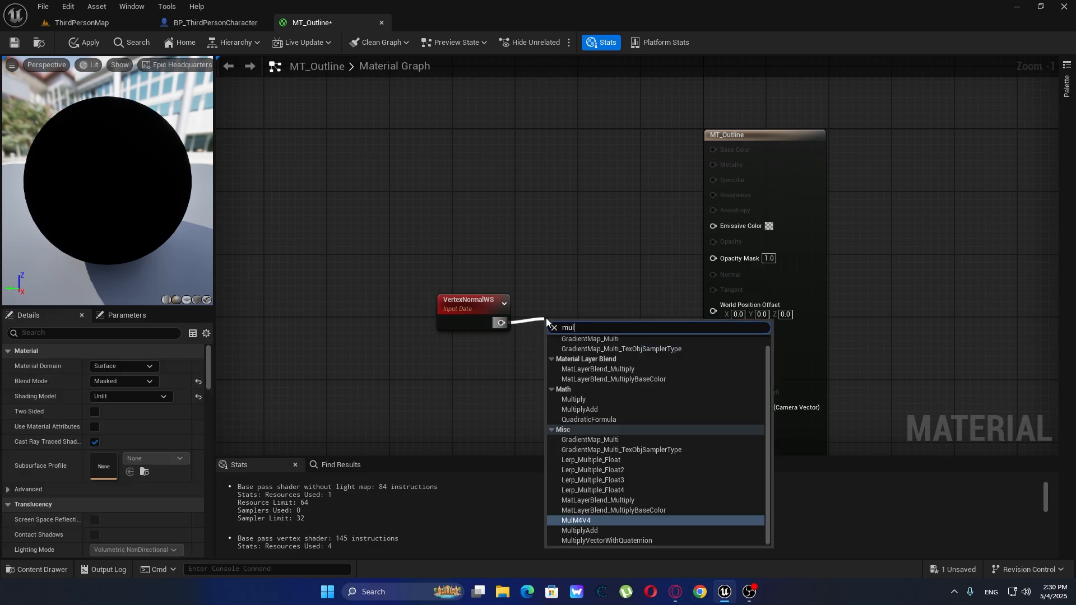
type("tip")
key("Return")
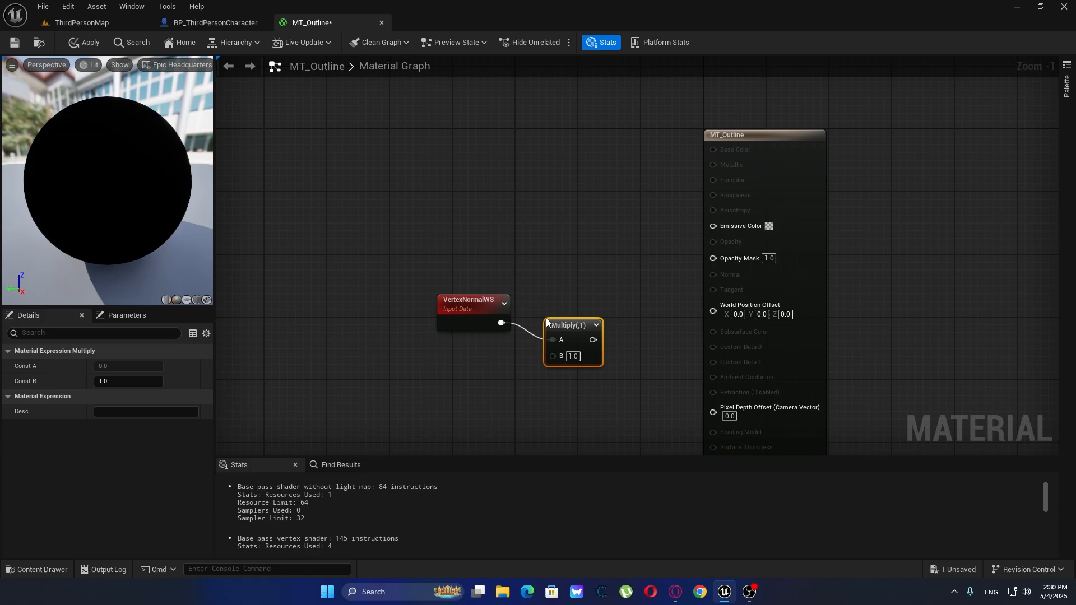
left_click_drag(592, 318, 600, 302)
Set the Multiply node's B value to 1.5 and connect its output to World Position Offset.
left_click(584, 339)
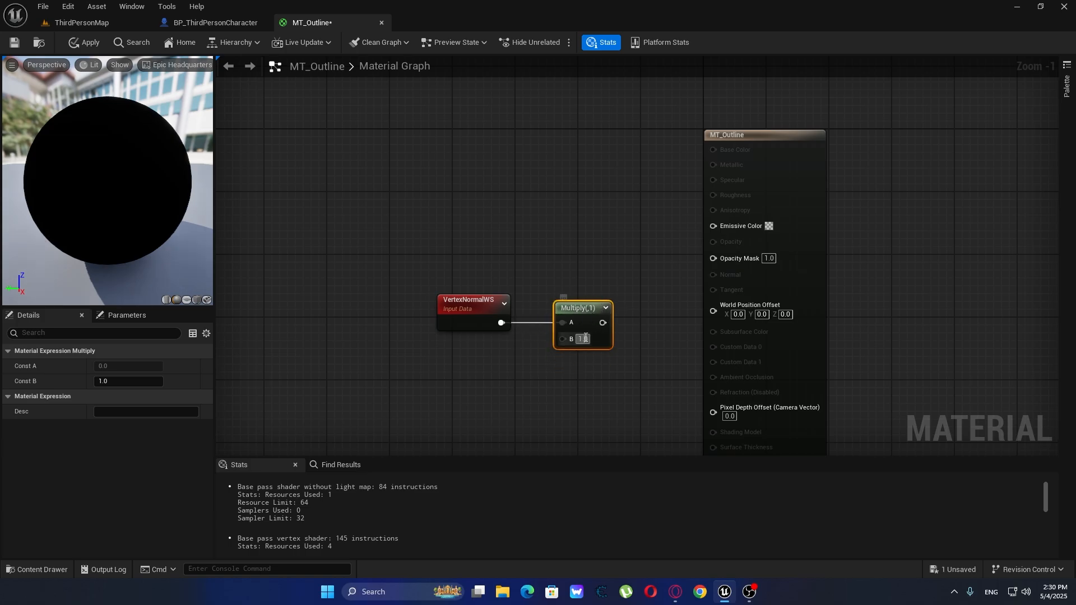
type("2")
left_click(641, 273)
left_click(589, 339)
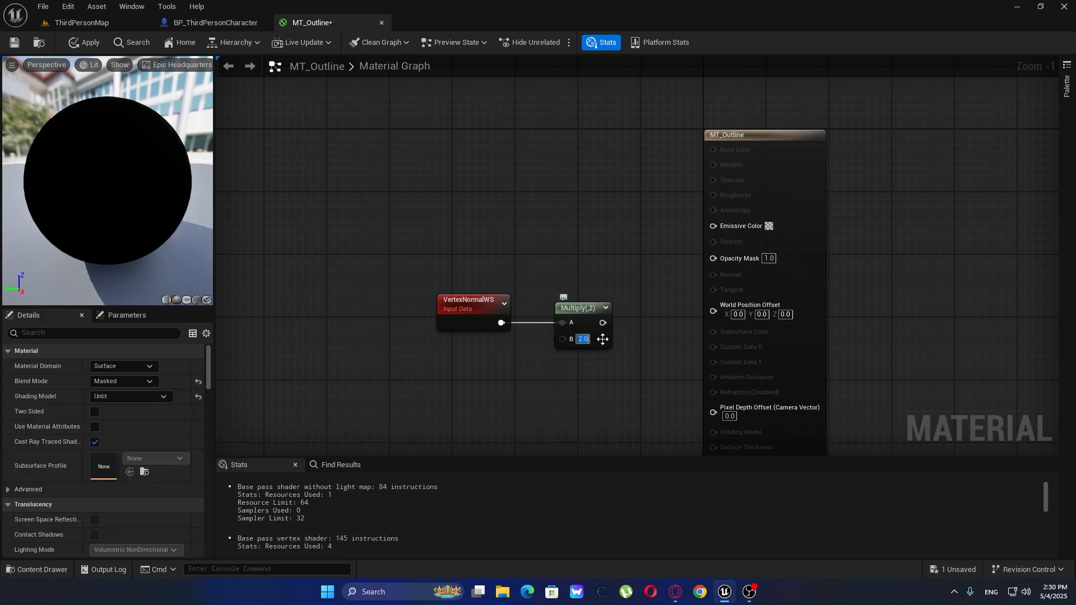
type("1.5")
key("Return")
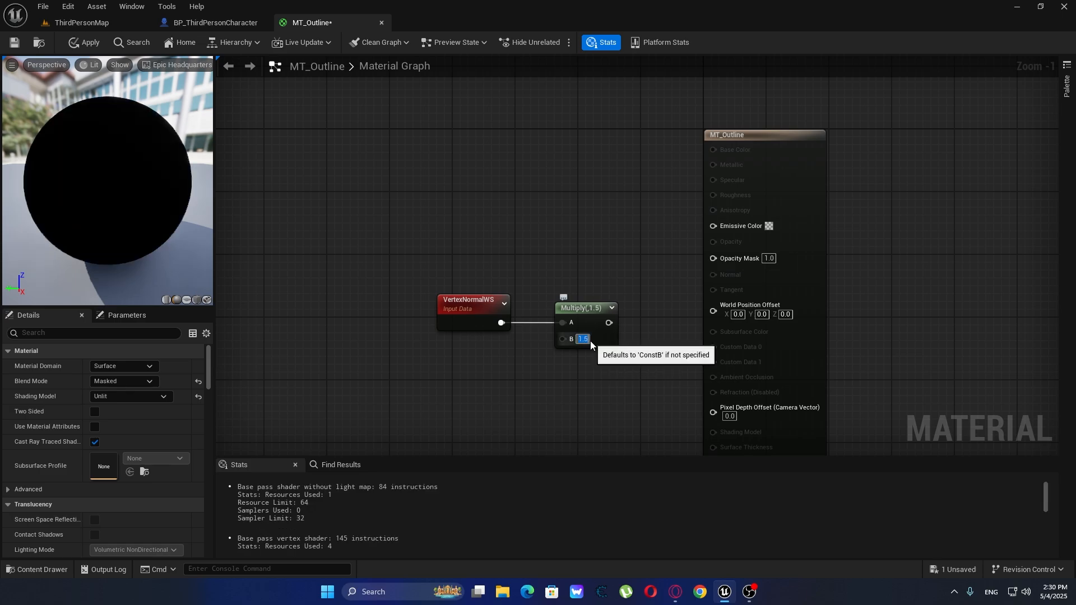
left_click_drag(611, 325, 713, 311)
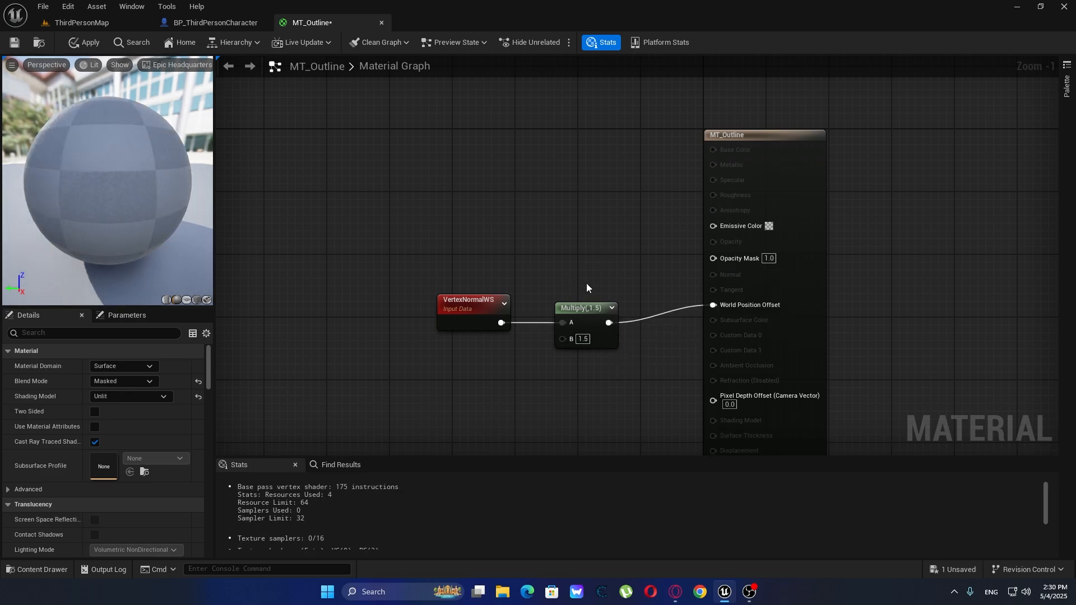
Move the VertexNormalWS and Multiply nodes together lower in the graph to free space above them.
right_click_drag(617, 276, 548, 307)
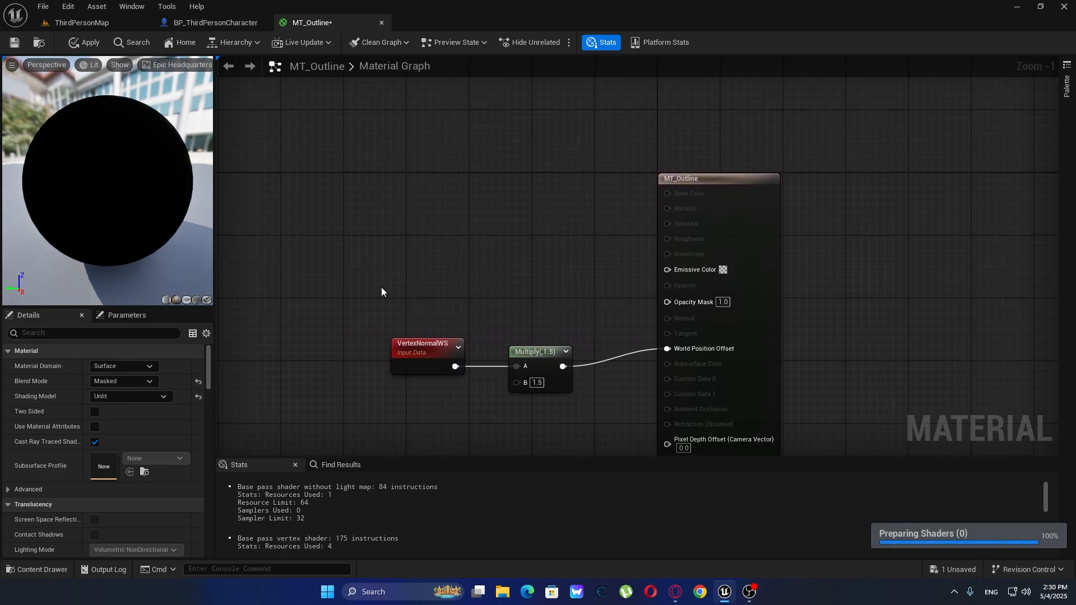
mouse_move(381, 287)
left_mouse_down()
mouse_move(537, 374)
mouse_move(545, 392)
left_mouse_up()
left_click(547, 322)
left_click_drag(582, 277, 644, 298)
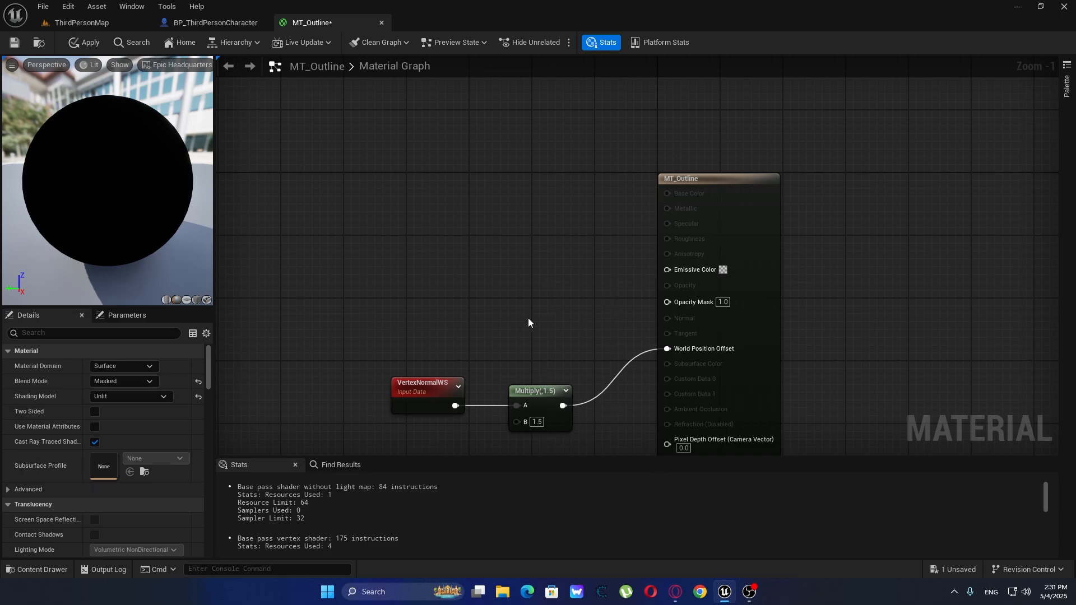
Enable Two Sided on the material and add a TwoSidedSign node above the VertexNormalWS node.
left_click(95, 411)
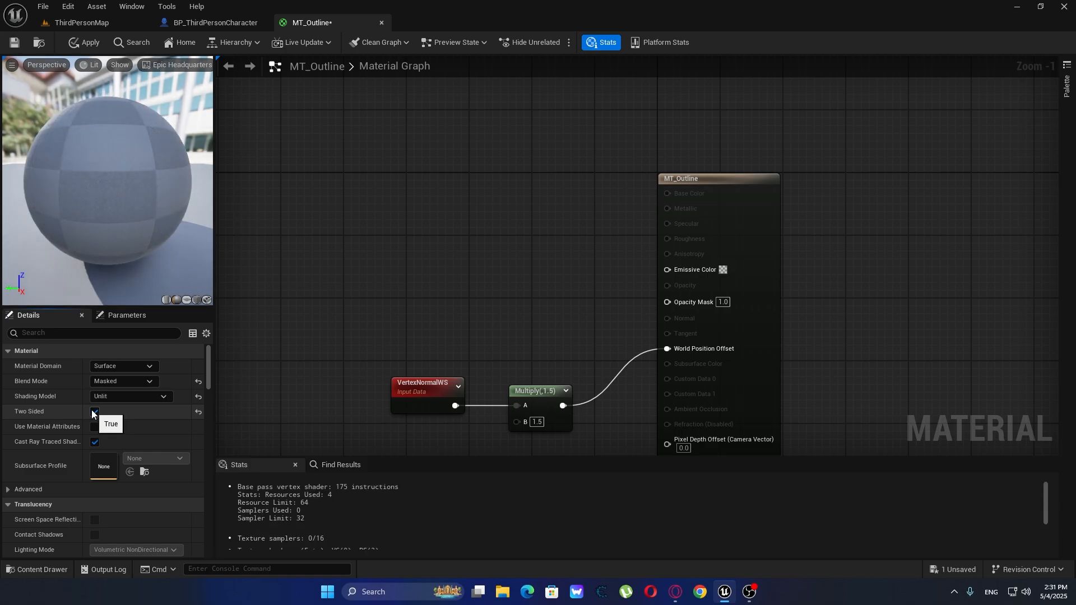
right_click(454, 297)
type("two si")
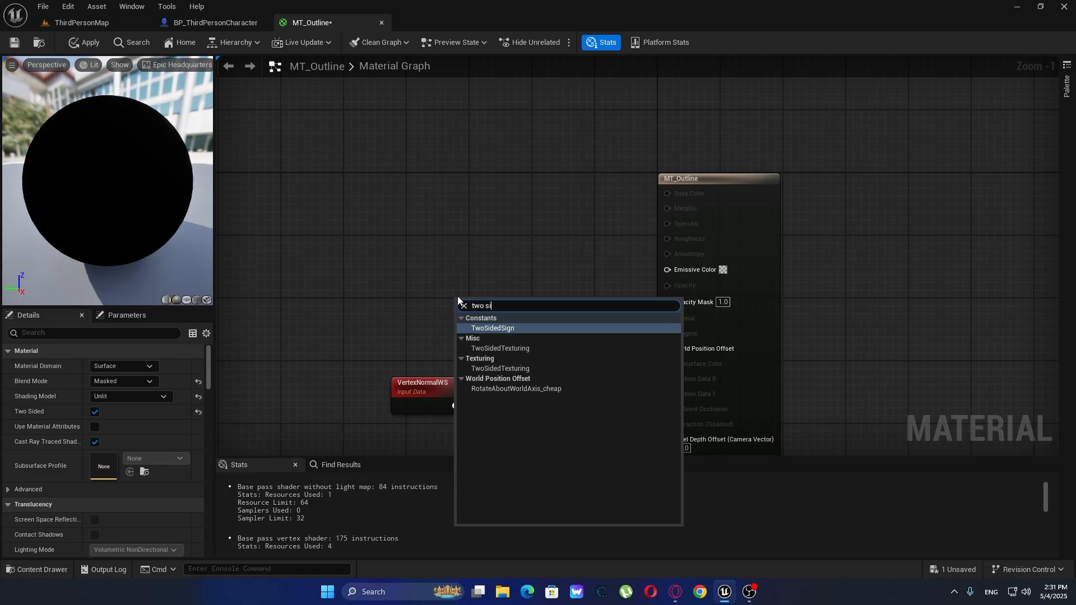
key("Return")
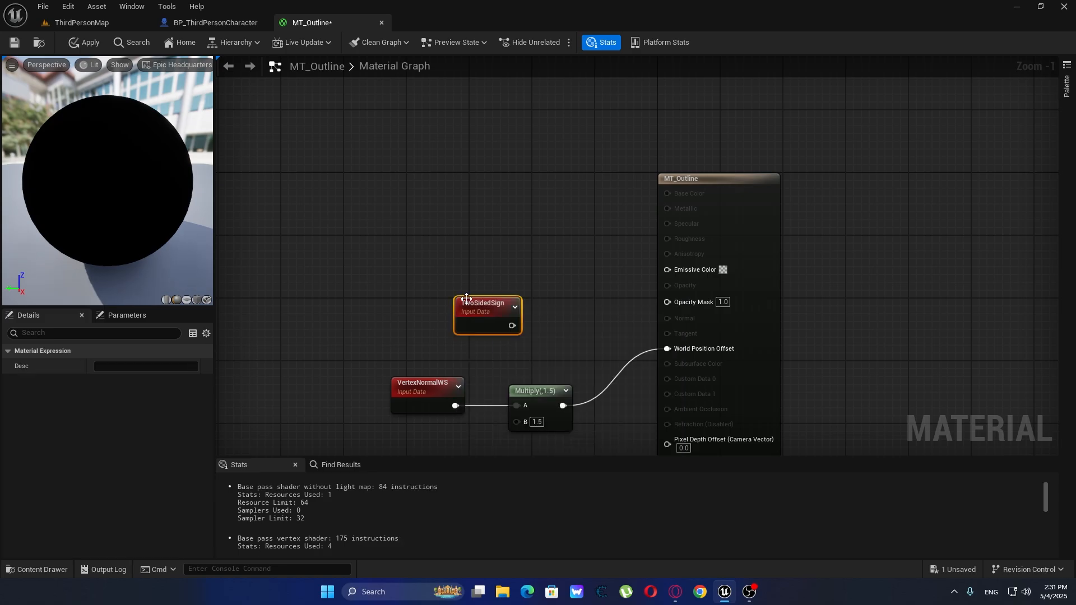
left_click_drag(457, 297, 425, 282)
Run the TwoSidedSign output through a new 1-x node and connect the result to Opacity Mask.
left_click_drag(479, 312, 520, 310)
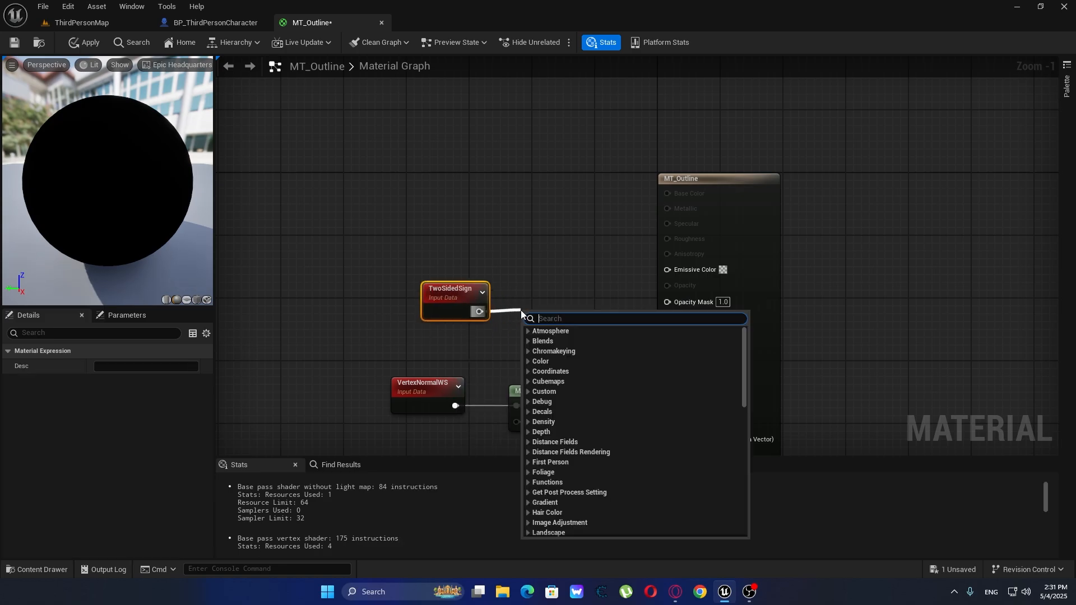
type("1-x")
key("Return")
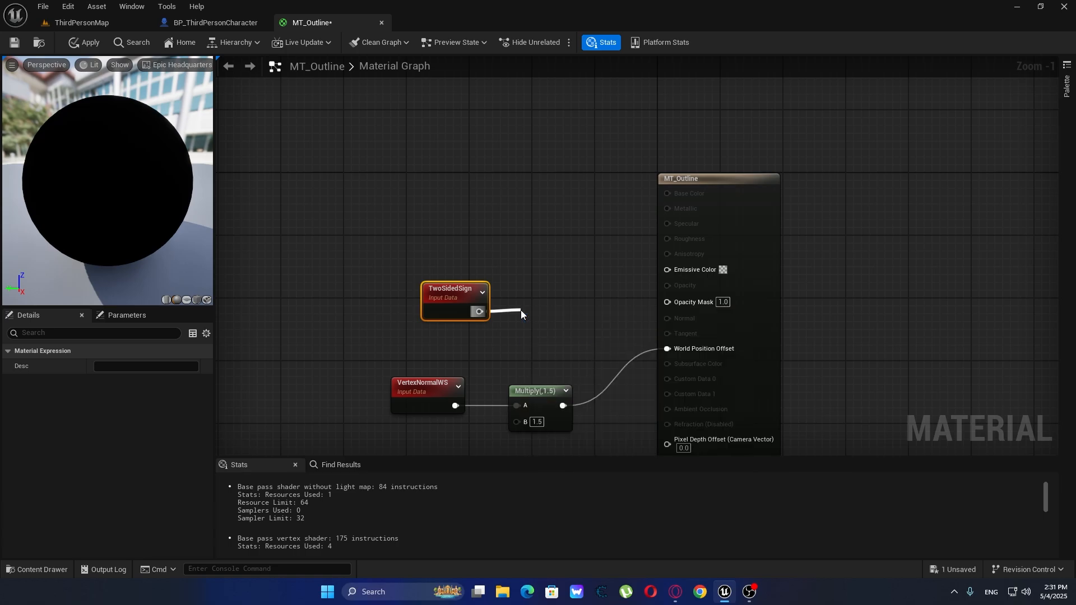
left_click_drag(521, 314, 666, 307)
left_click_drag(552, 304, 667, 302)
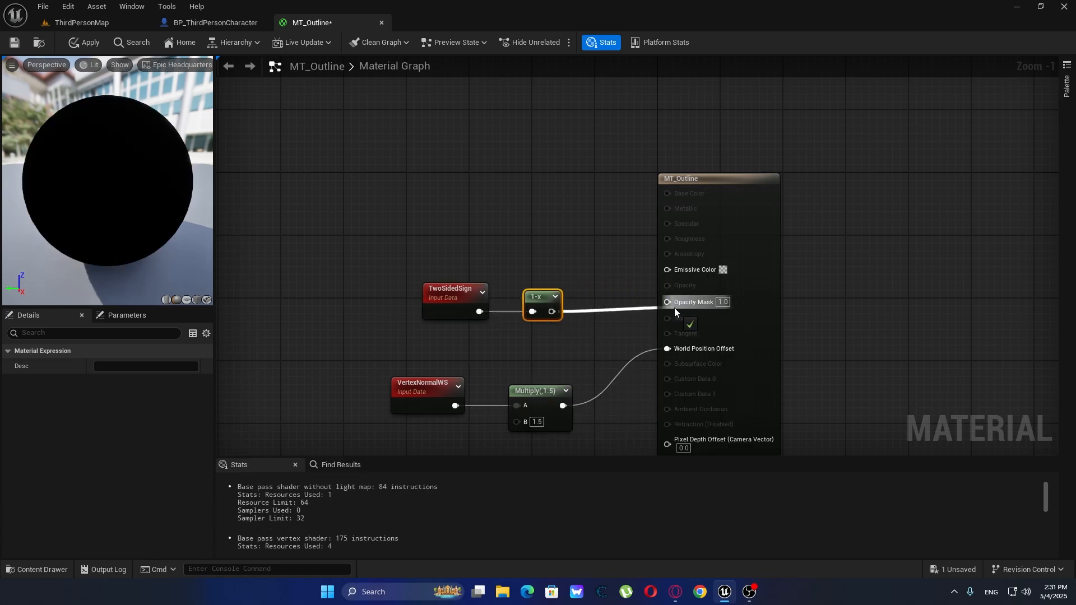
Arrange the 1-x and TwoSidedSign nodes in line above the Multiply and VertexNormalWS nodes.
right_click_drag(539, 242, 523, 226)
left_click_drag(525, 257, 513, 258)
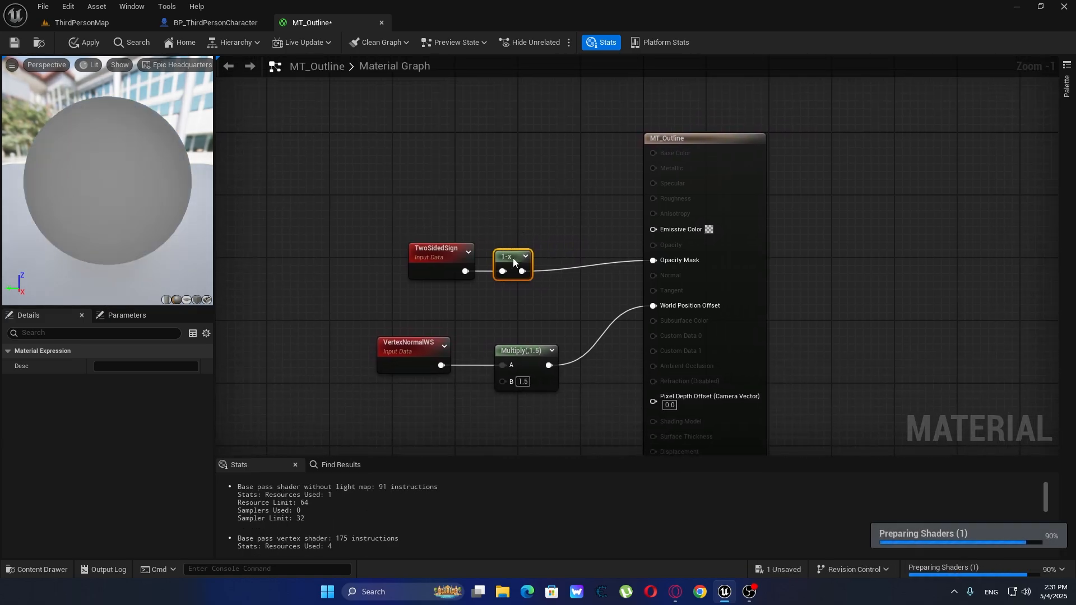
left_click(483, 235)
left_click_drag(442, 243, 421, 246)
left_click(504, 213)
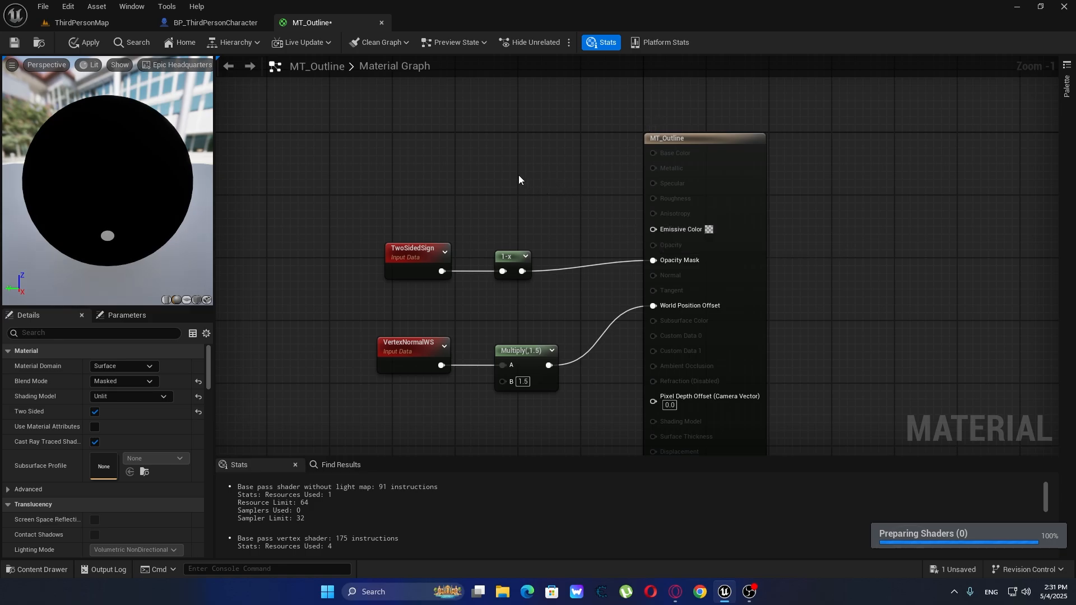
Add a Constant3Vector node above the TwoSidedSign chain and connect its output to Emissive Color.
left_click(472, 147)
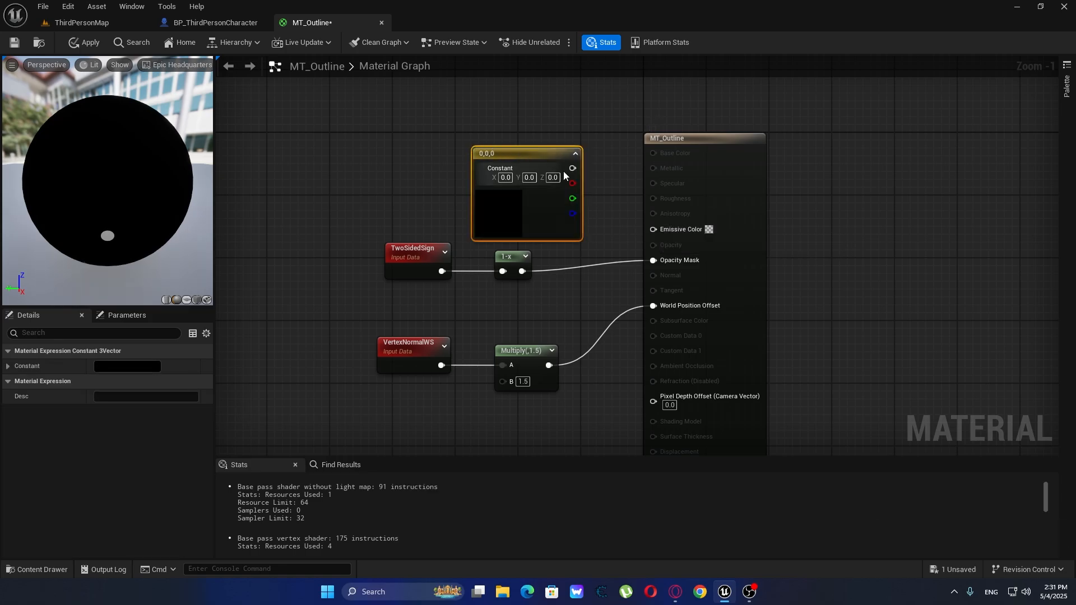
left_click_drag(540, 162, 655, 228)
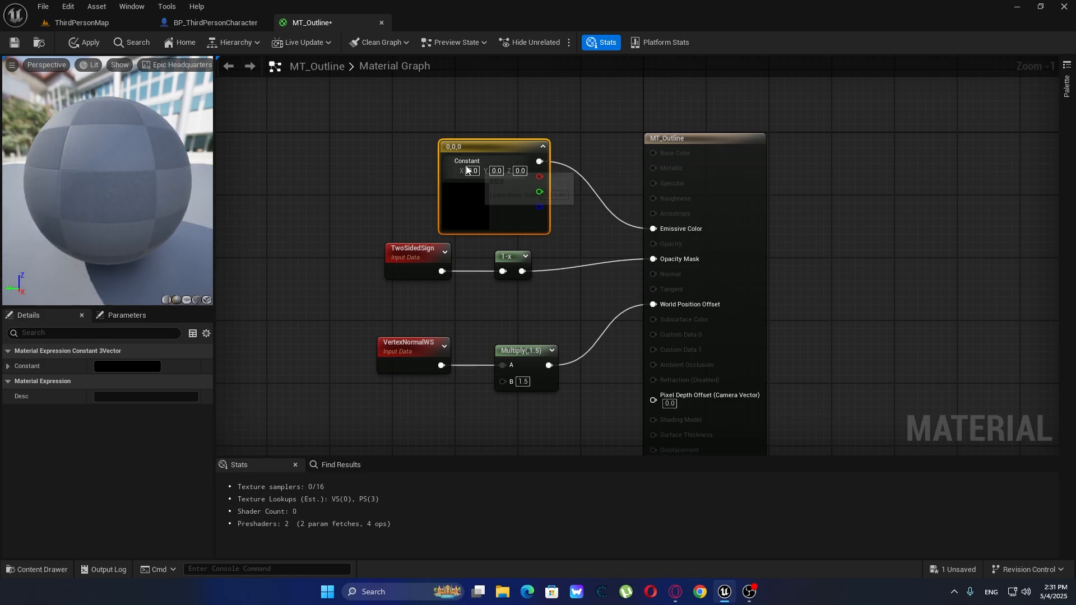
left_click(104, 365)
left_click_drag(243, 386, 245, 263)
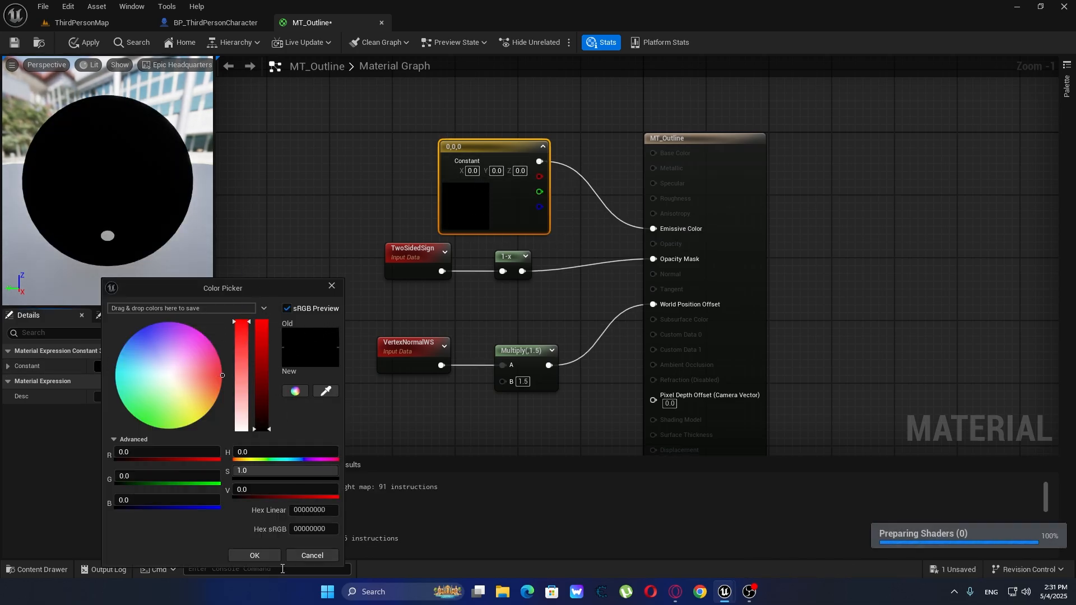
left_click(256, 555)
right_click_drag(381, 249, 336, 308)
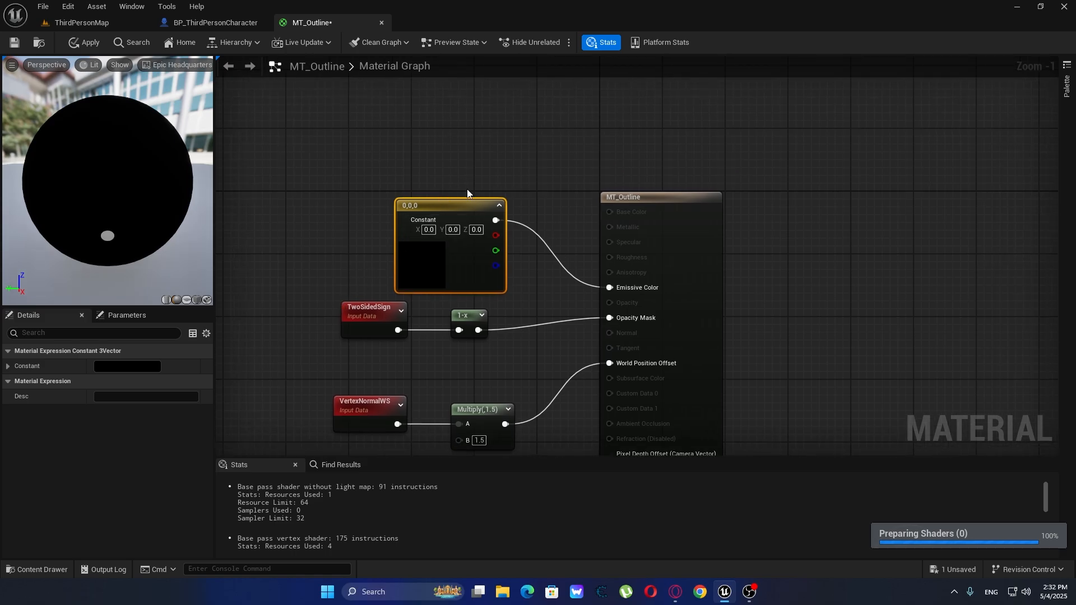
left_click(128, 367)
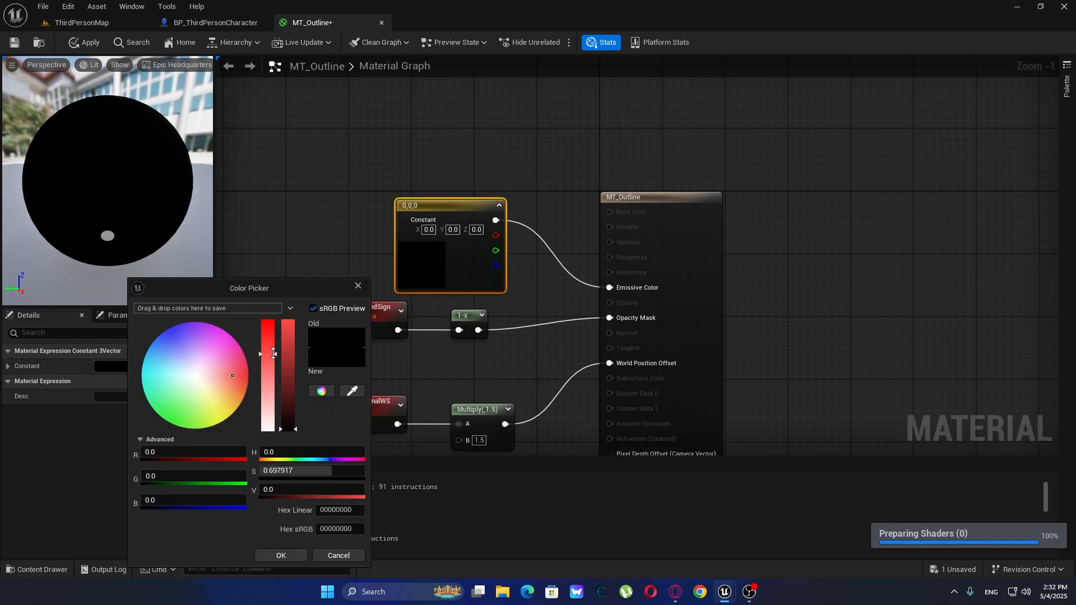
left_click(283, 556)
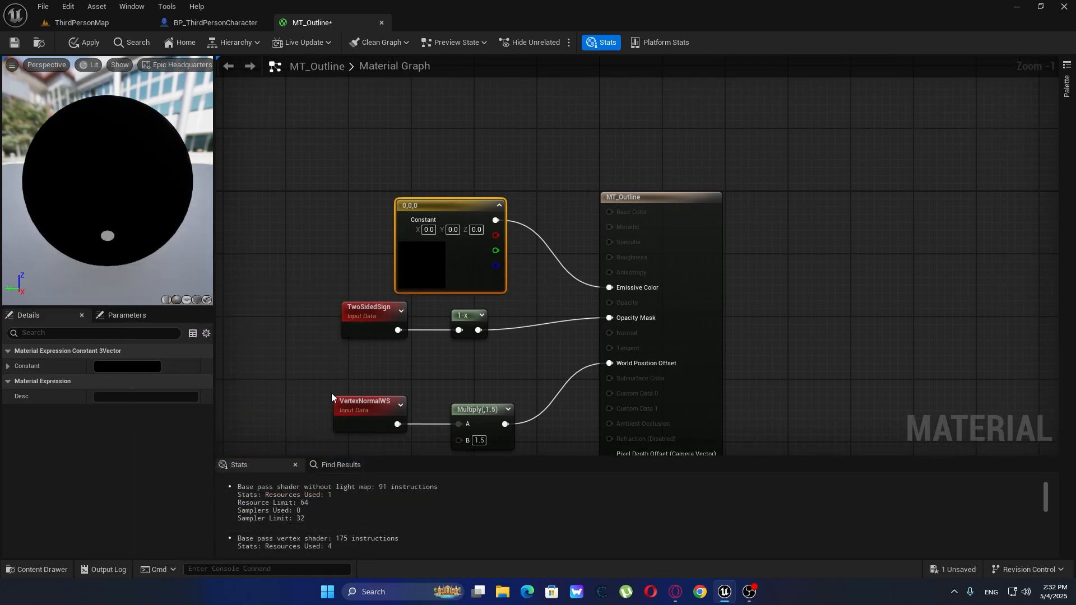
Set the colour constant feeding Emissive Color to pure red (1, 0, 0) and apply the material changes.
left_click(136, 368)
left_click_drag(300, 374, 291, 289)
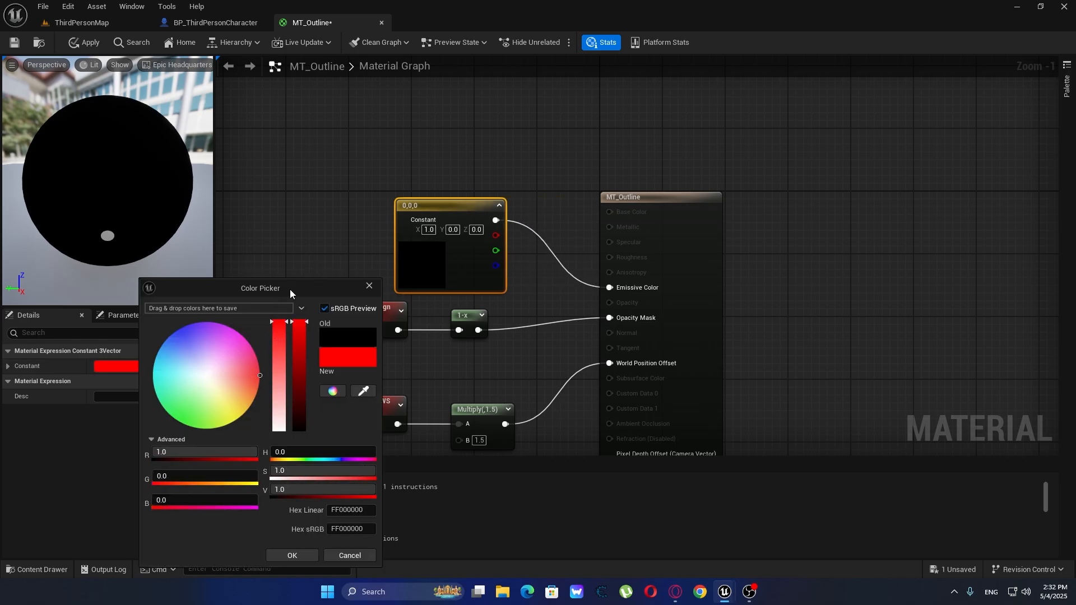
left_click(303, 555)
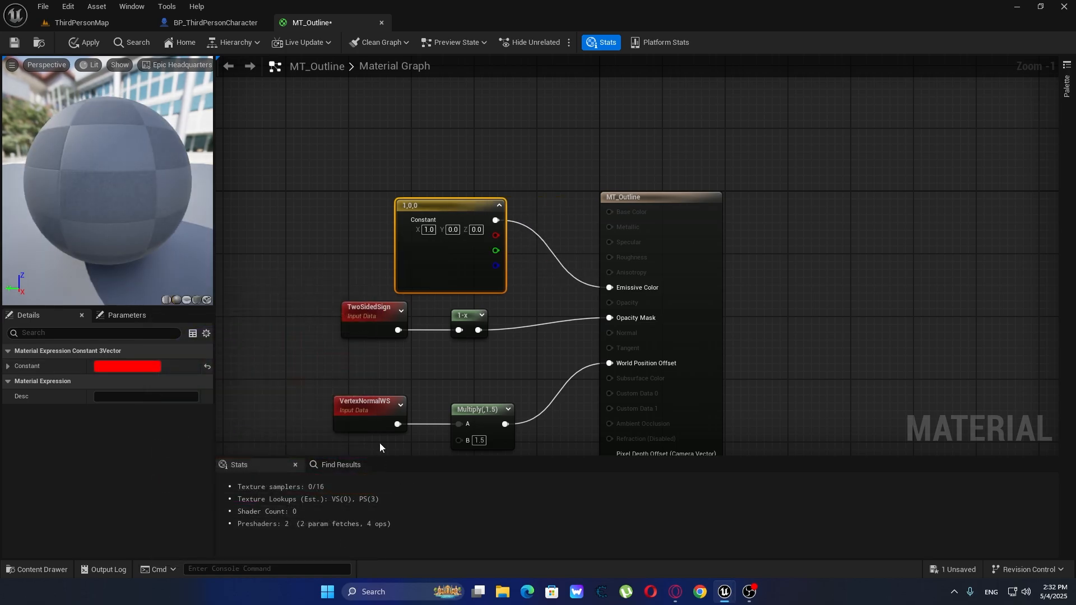
left_click(90, 43)
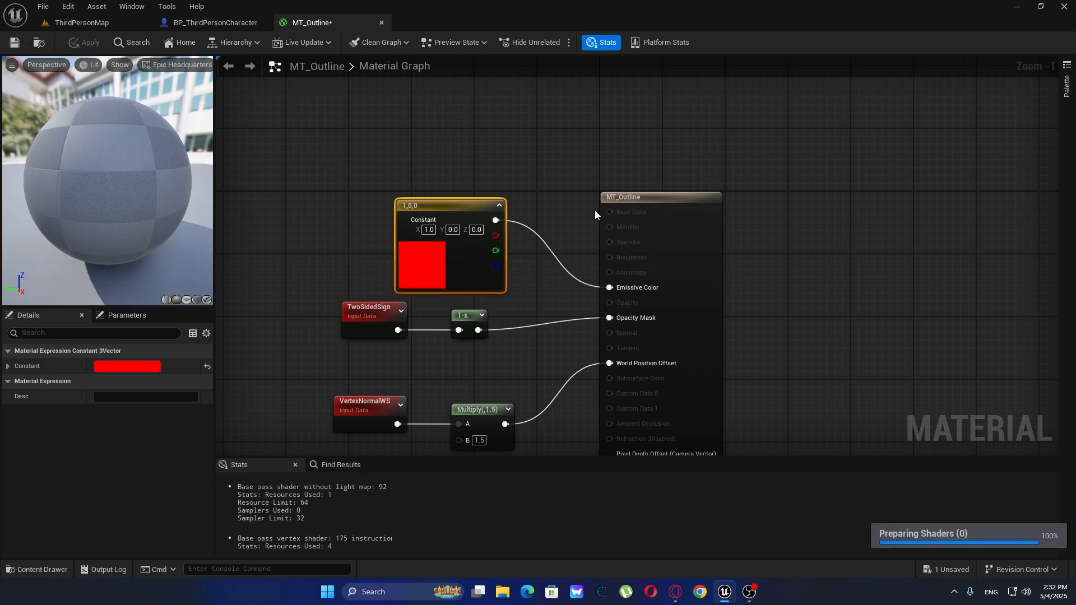
Save the MT_Outline material and rotate the preview sphere to inspect the red result from other angles.
left_click(15, 43)
left_click_drag(133, 205, 78, 264)
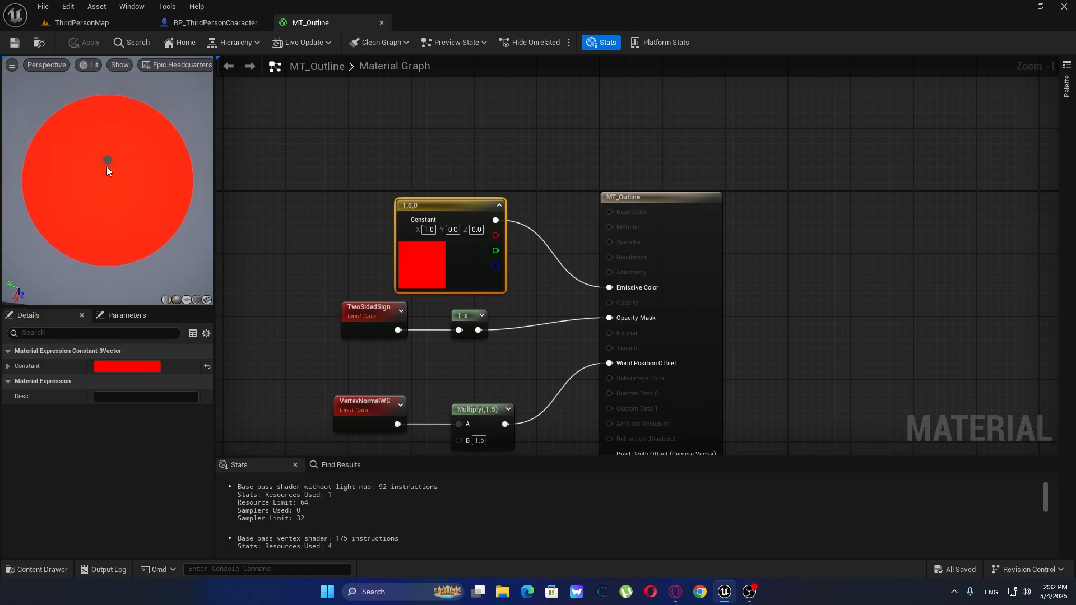
left_click_drag(106, 166, 101, 271)
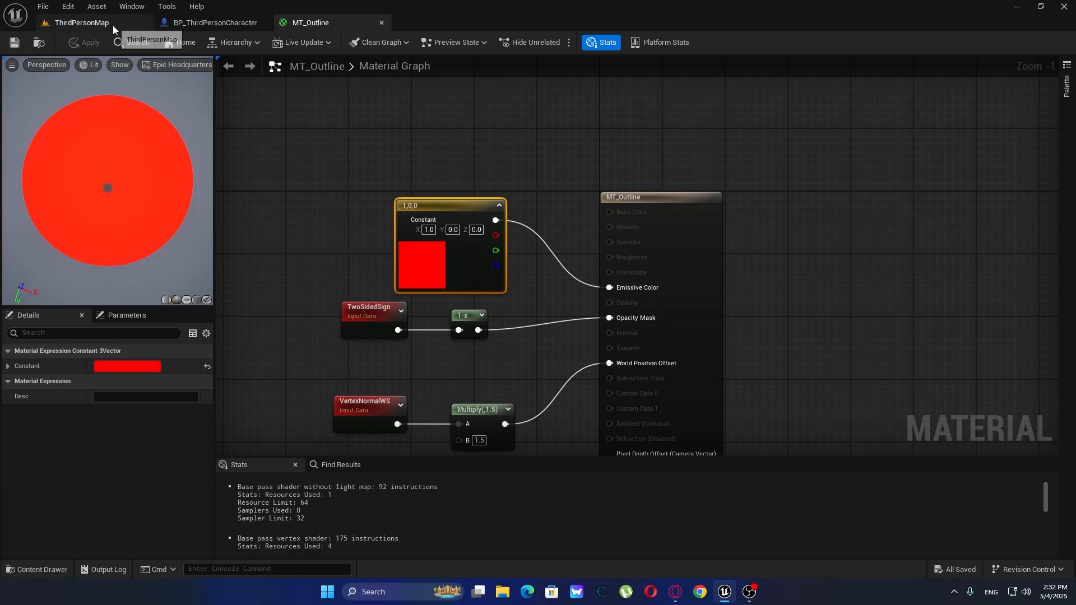
Set the Overlay Material of the mesh in BP_ThirdPersonCharacter to MT_Outline and compile the blueprint.
left_click(207, 22)
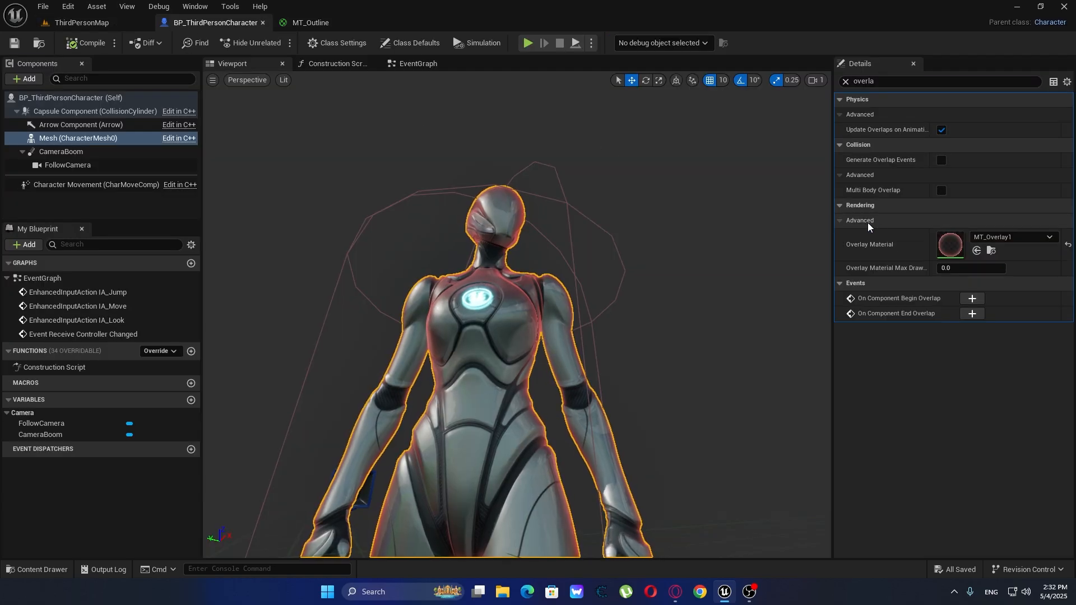
left_click(989, 237)
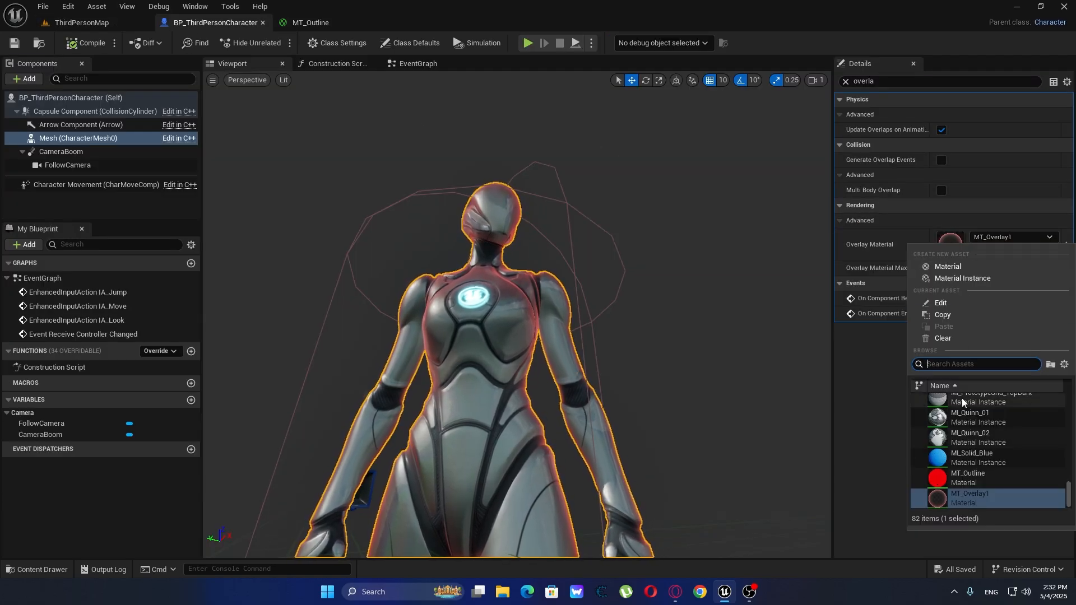
left_click(970, 477)
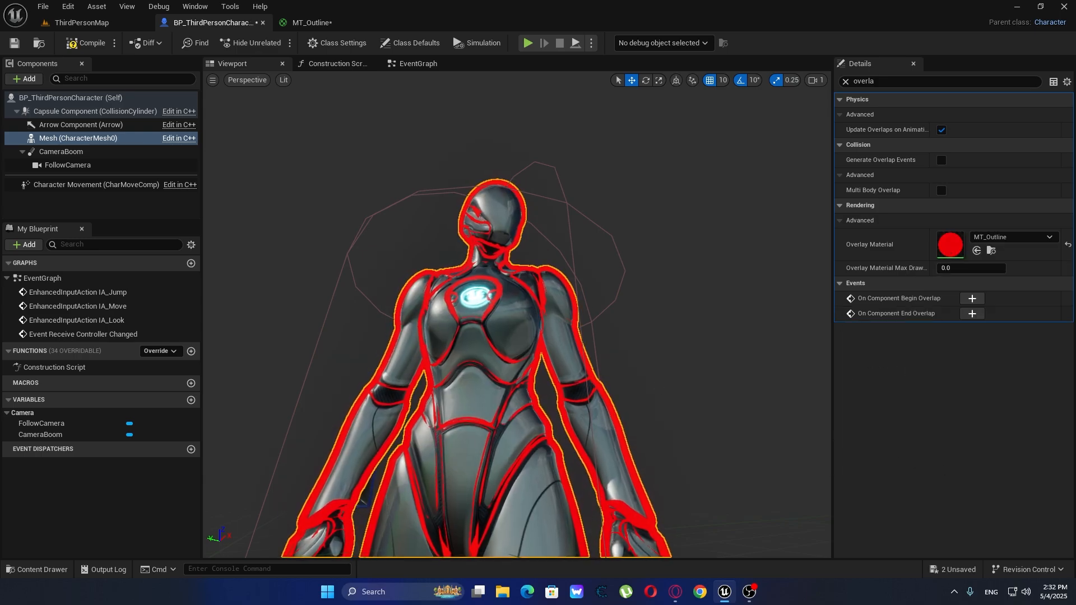
scroll(569, 346, "down", 5)
left_click(81, 44)
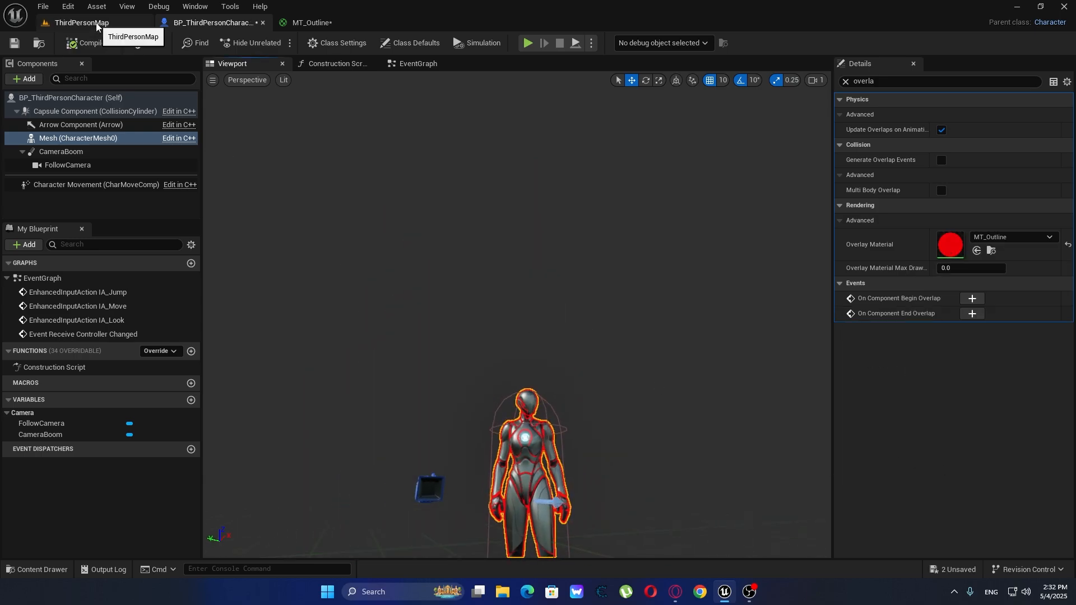
Play ThirdPersonMap, run and jump with the character to examine its red outline, and end the play session.
left_click(96, 24)
left_click(280, 43)
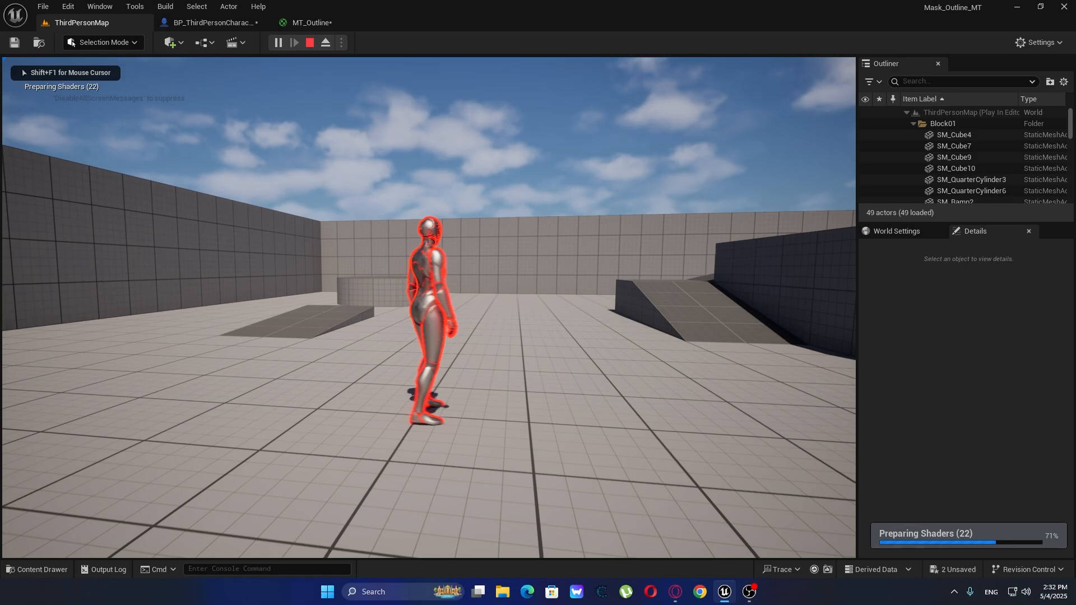
key("s")
key("a")
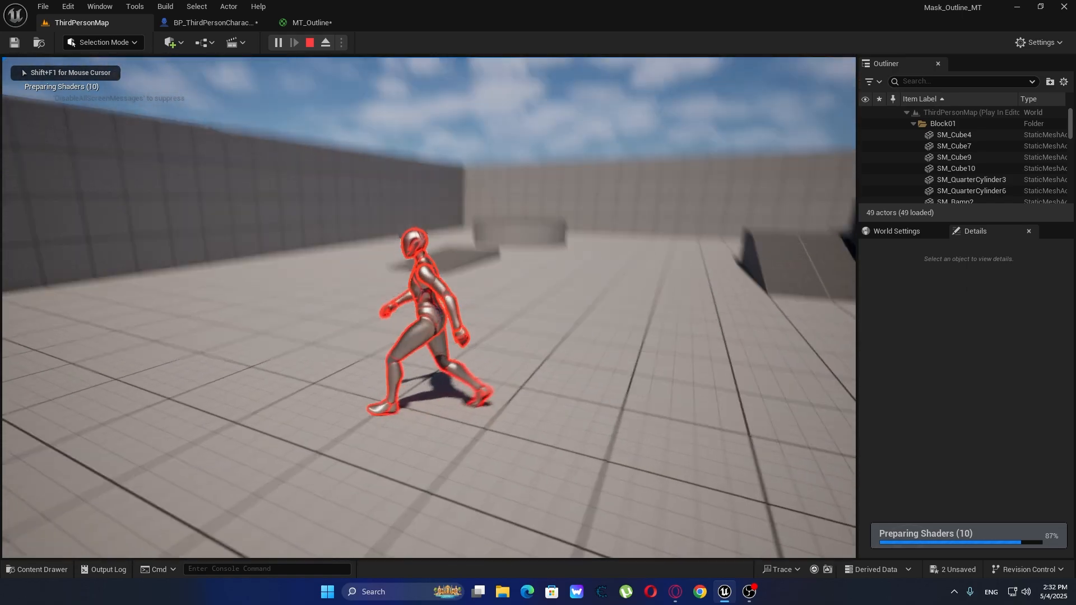
key("w")
key("w")
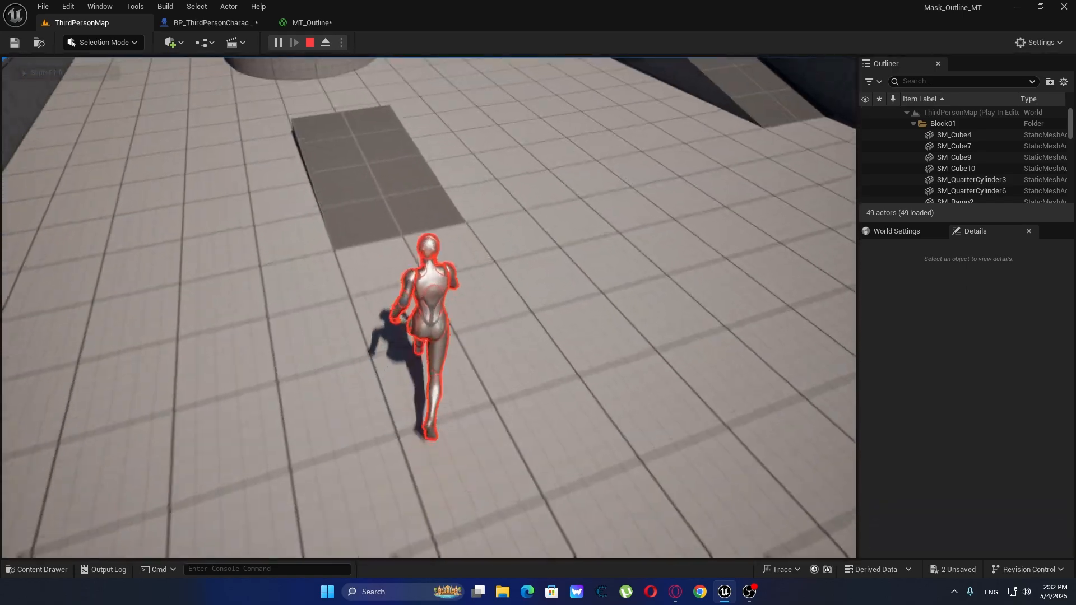
key("space")
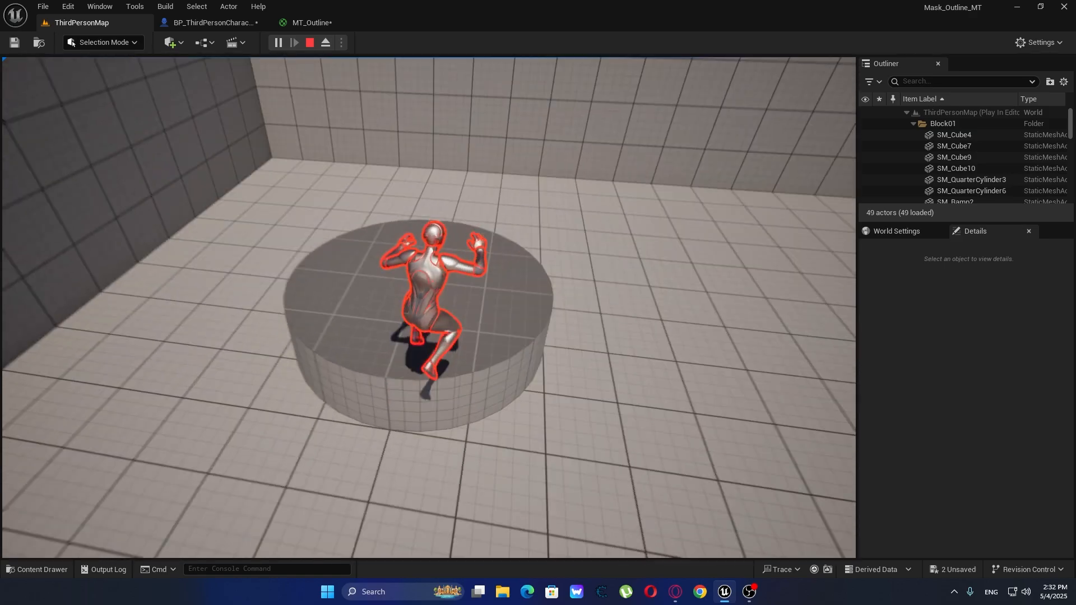
key("Escape")
Set the MT_Outline colour constant feeding Emissive Color to black (0, 0, 0) and apply the material changes.
left_click(322, 22)
left_click(120, 352)
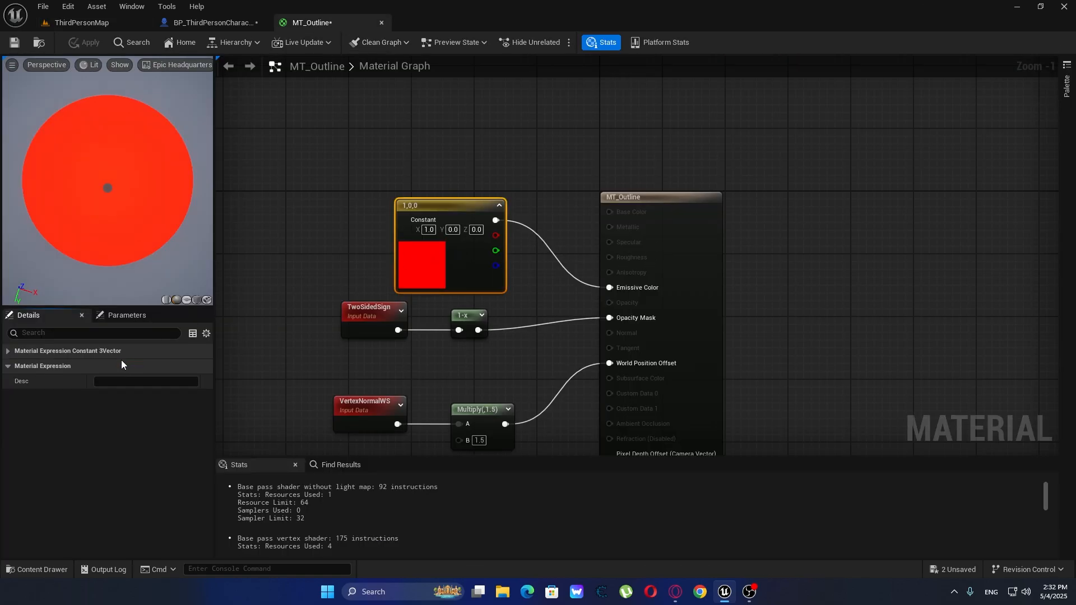
left_click(95, 364)
left_click(83, 353)
left_click(121, 366)
left_click_drag(280, 401, 282, 442)
left_click(296, 556)
left_click(83, 44)
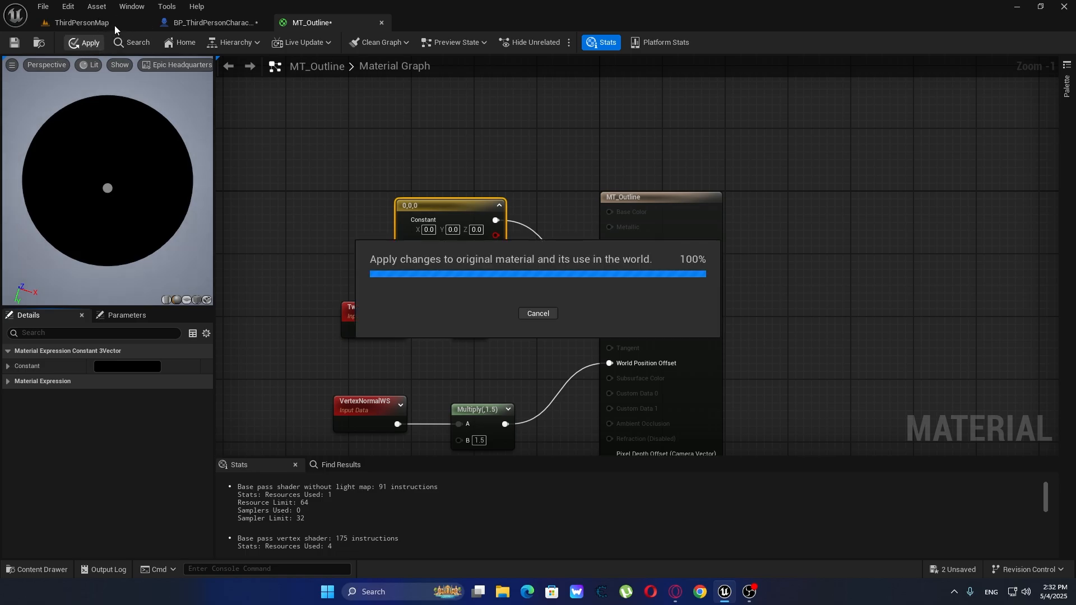
Play ThirdPersonMap again and run and jump around the blocks and ramps to examine the character's black outline.
left_click(119, 24)
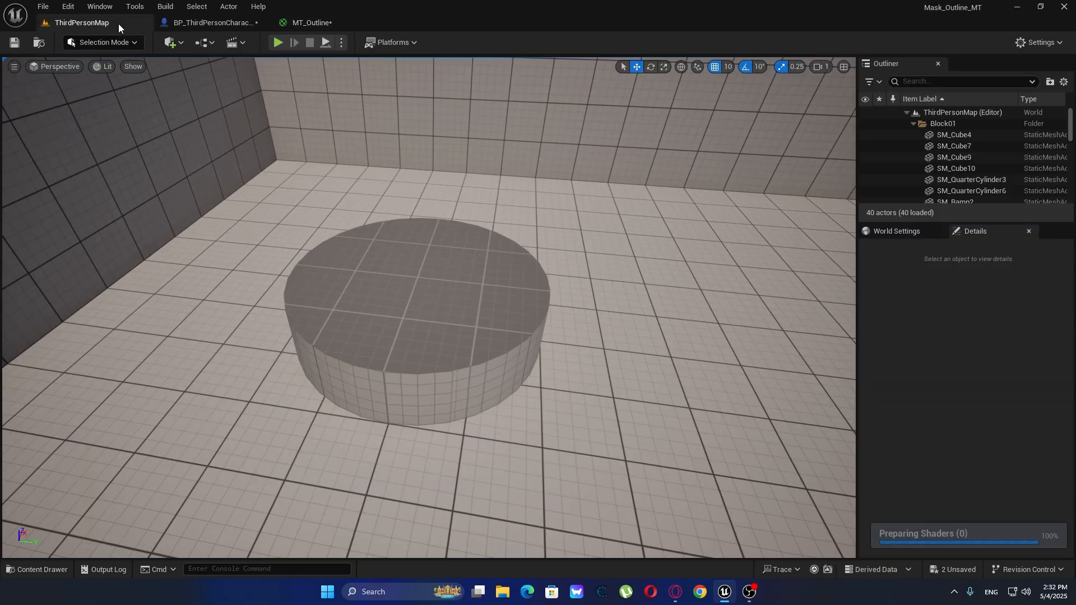
left_click(278, 42)
key("s")
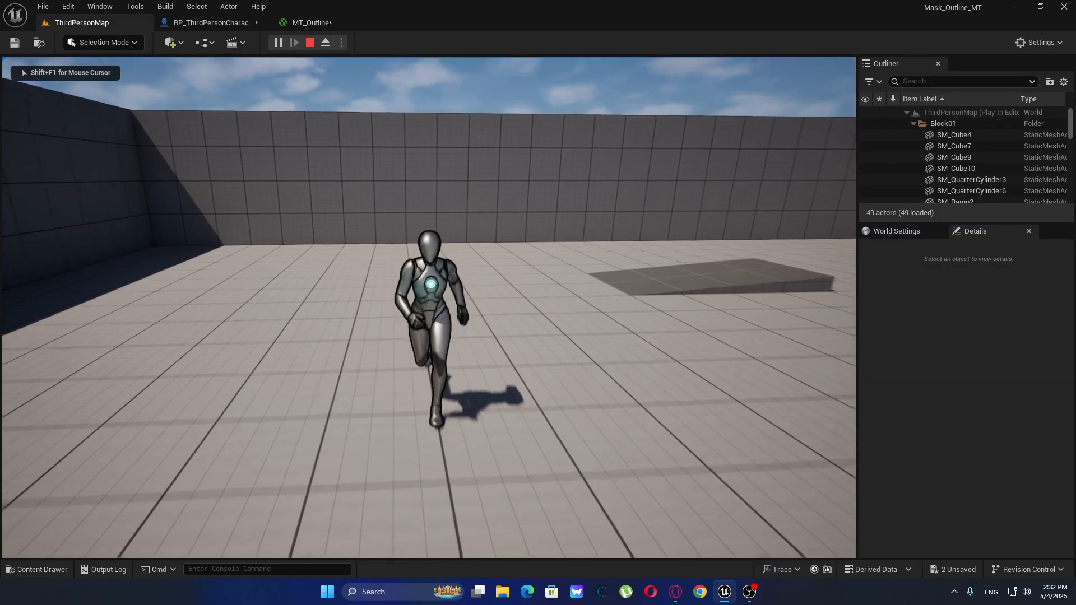
key("d")
key("w")
key("a")
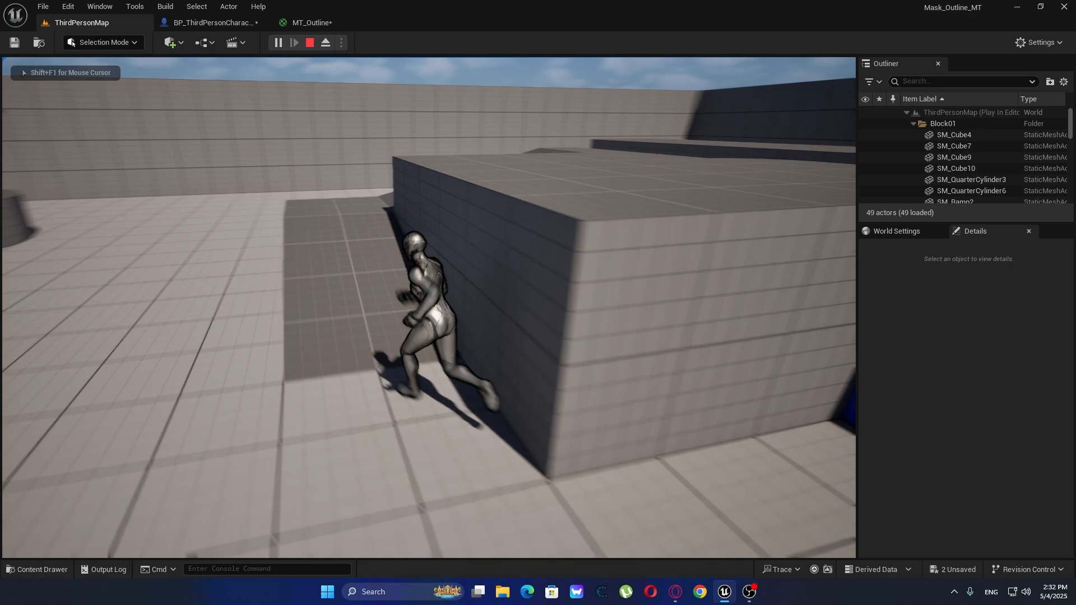
key("w")
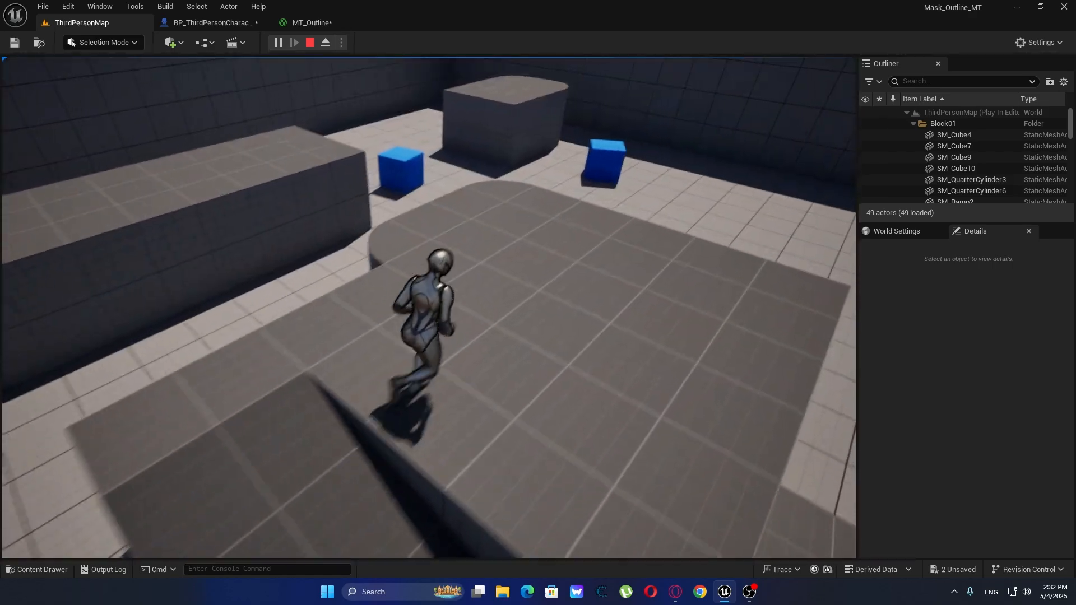
key("w")
key("space")
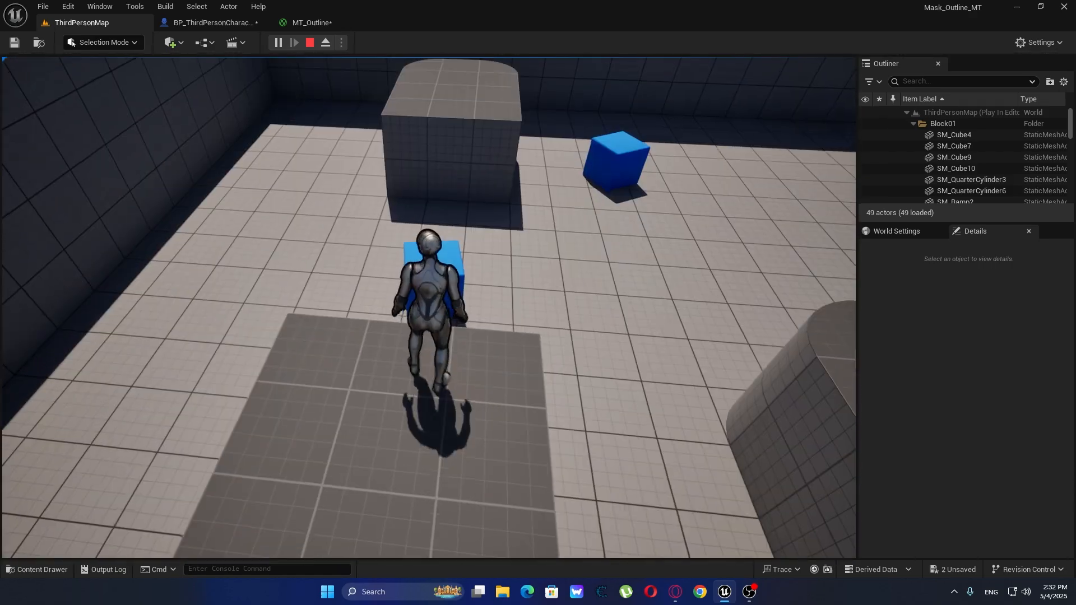
key("w")
key("space")
key("space")
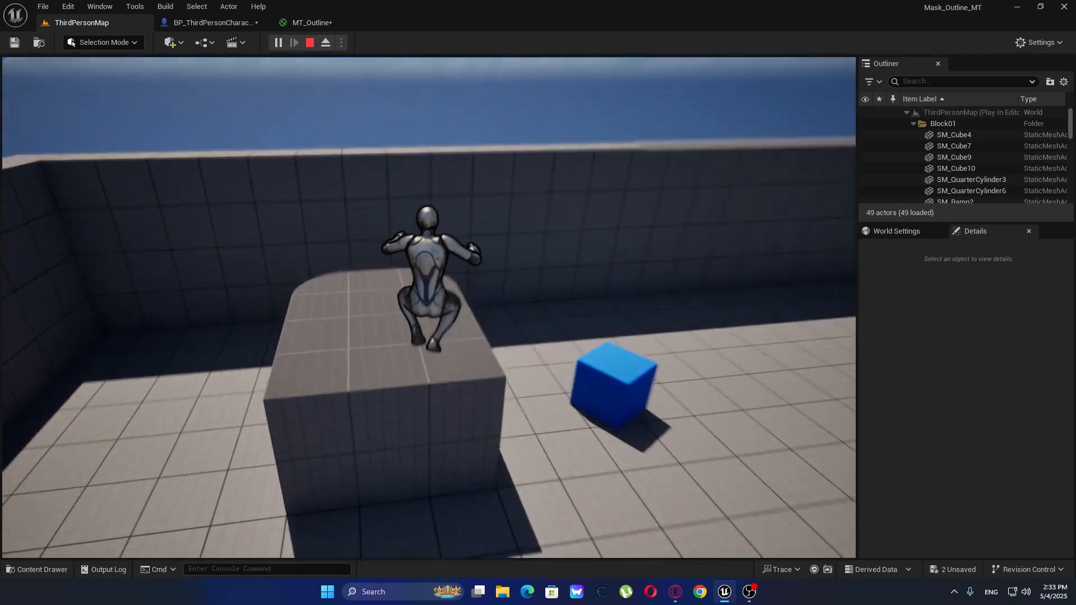
key("d")
key("space")
key("s")
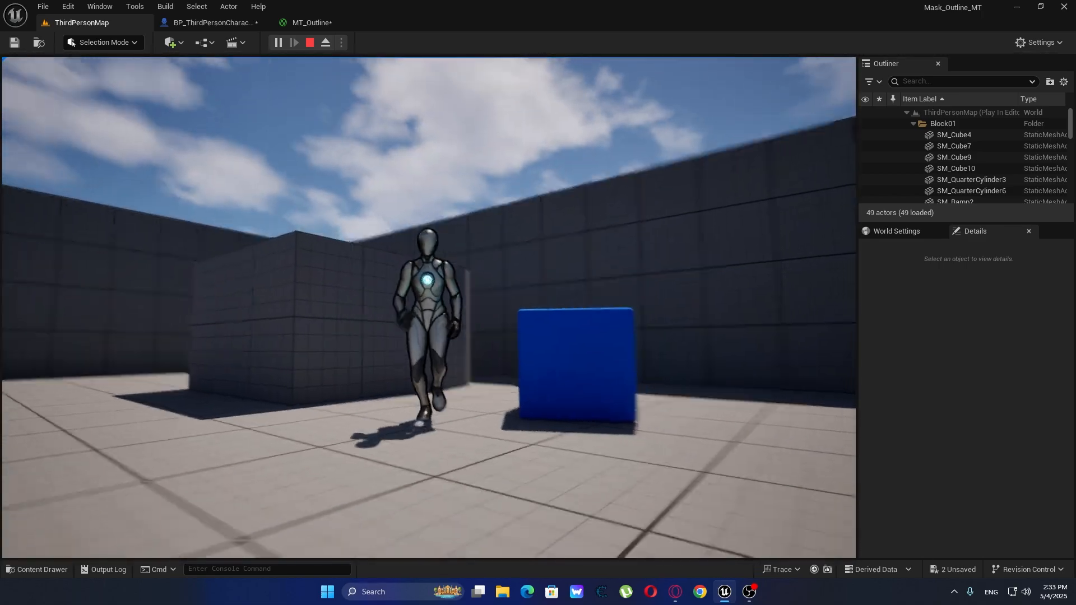
key("w")
key("space")
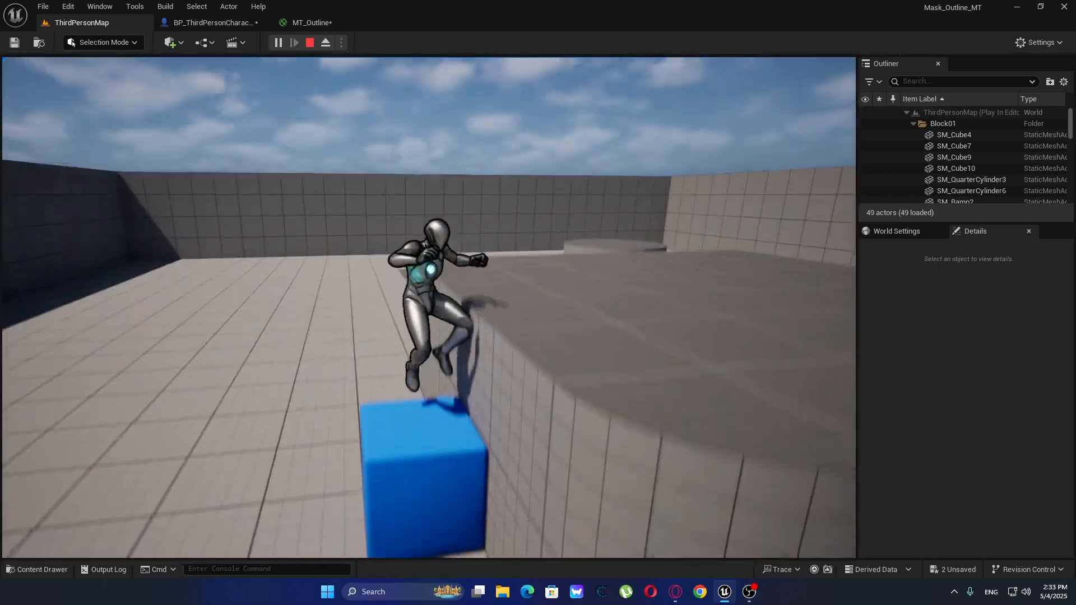